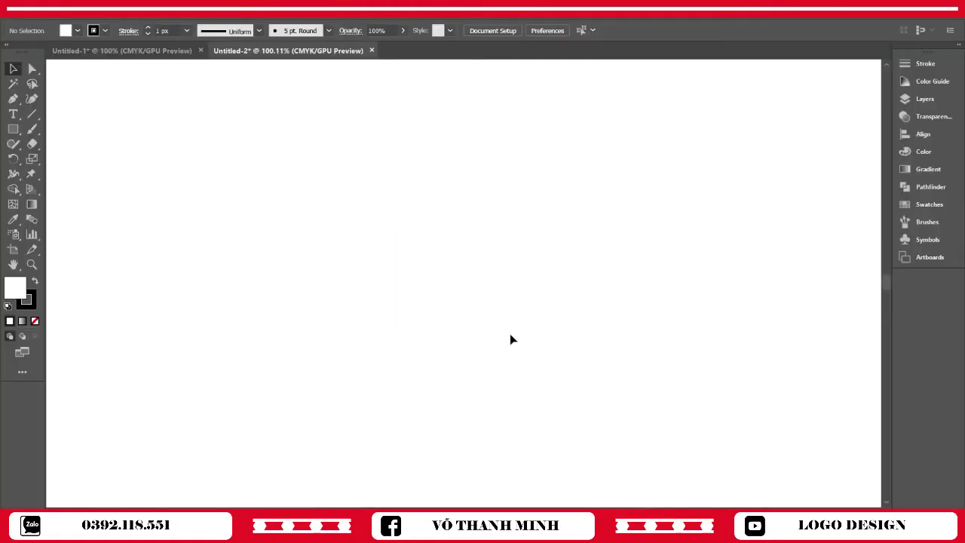
# - Add a placeholder text object, shrink it and move it left of the artboard's centre
pyautogui.press('t')
pyautogui.click(310, 236)
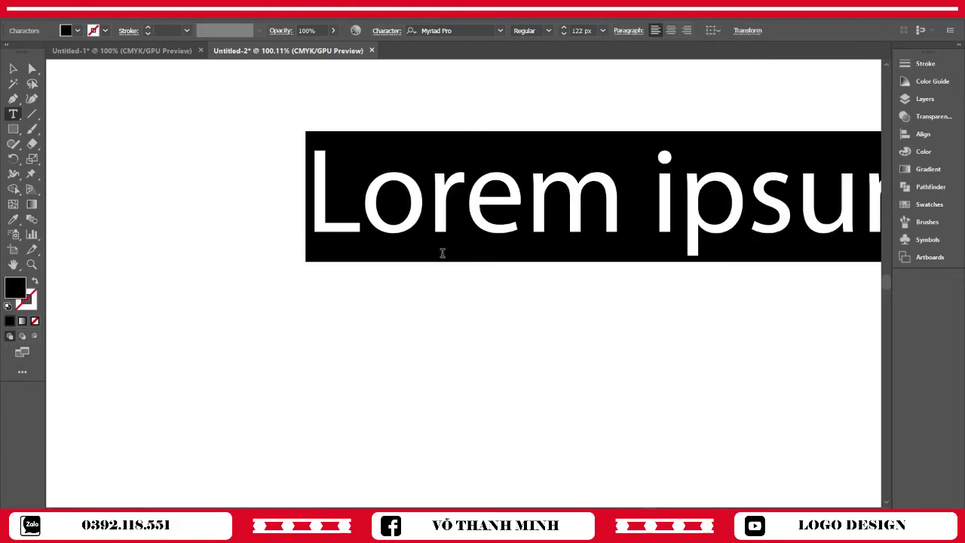
pyautogui.click(14, 70)
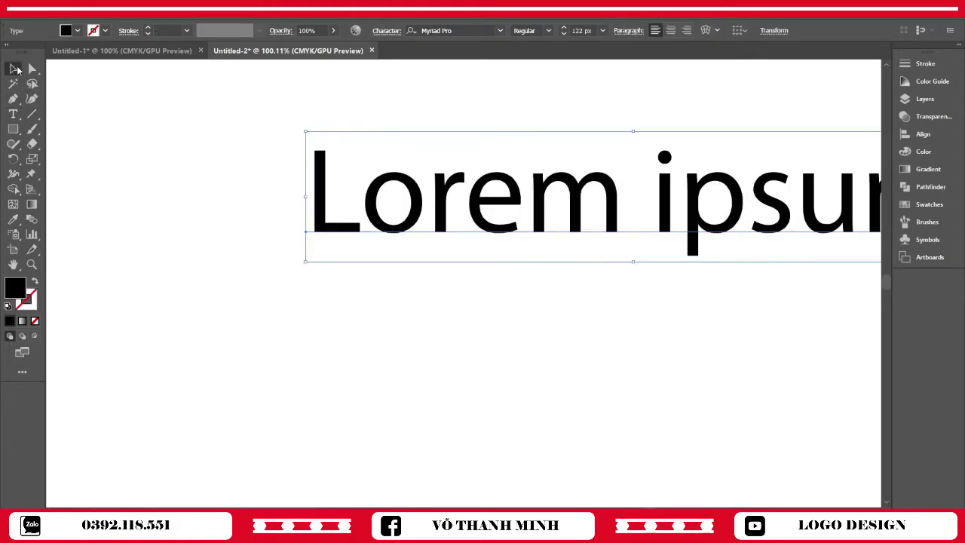
pyautogui.moveTo(449, 187); pyautogui.dragTo(318, 215)
pyautogui.moveTo(176, 157); pyautogui.dragTo(603, 243)
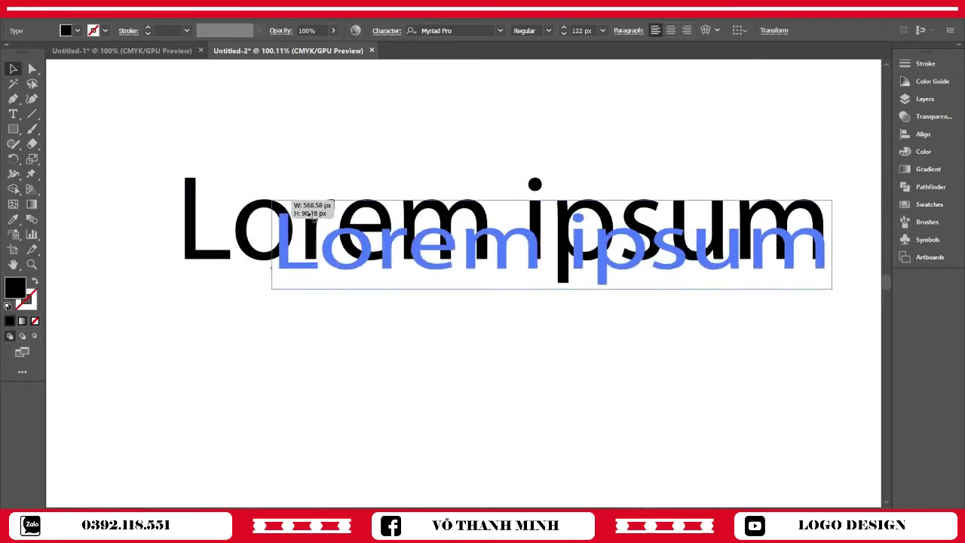
pyautogui.moveTo(686, 276); pyautogui.dragTo(216, 255)
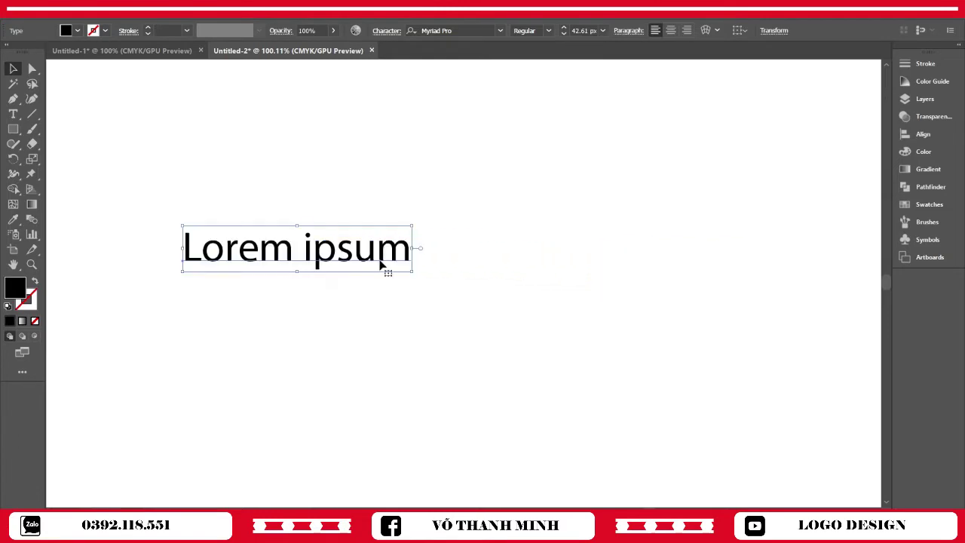
# - Replace the Lorem ipsum placeholder with the line 'SAI GON ĐAU LONG QUA'
pyautogui.doubleClick(383, 270)
pyautogui.hotkey('ctrl', 'a')
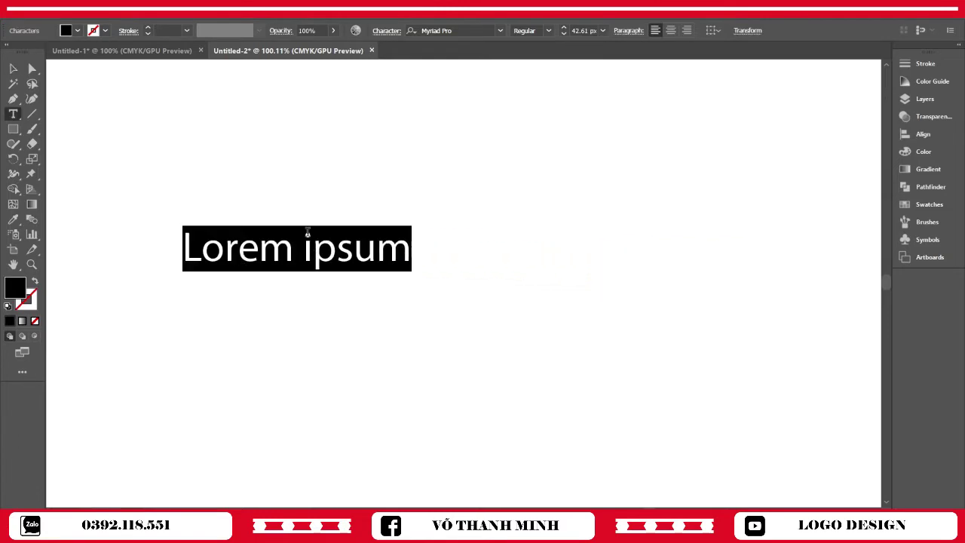
pyautogui.press('BackSpace')
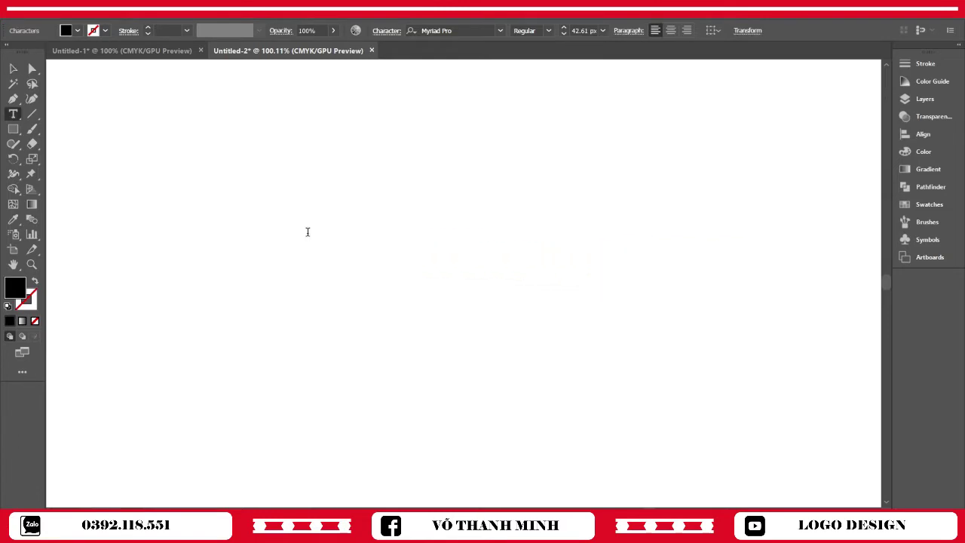
pyautogui.write('SAI GON')
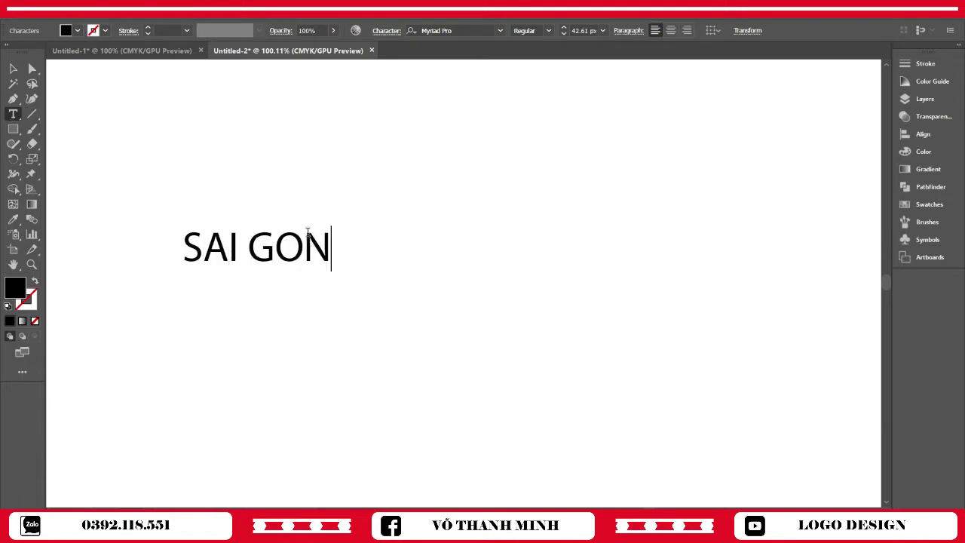
pyautogui.write(' DAU LONG')
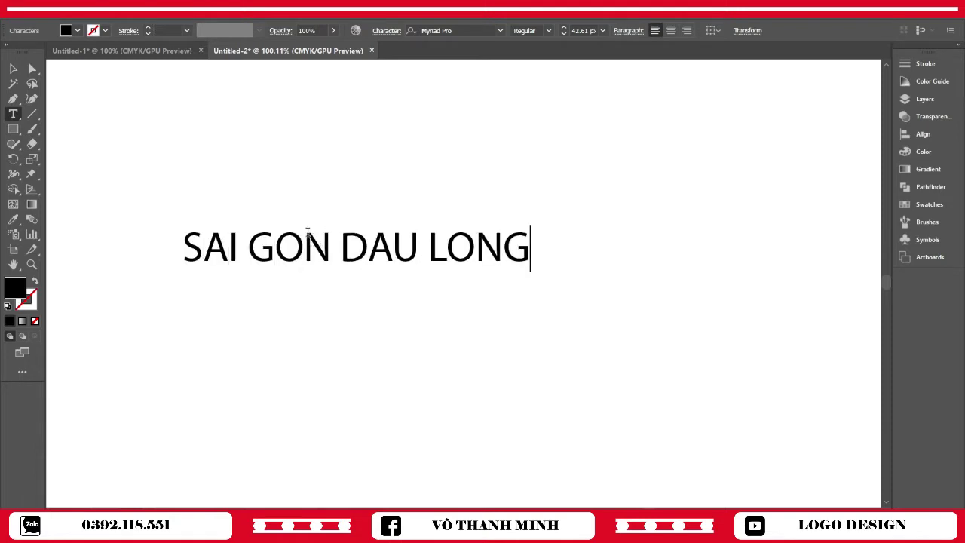
pyautogui.press('BackSpace')
pyautogui.press('BackSpace')
pyautogui.press('BackSpace')
pyautogui.press('BackSpace')
pyautogui.press('BackSpace')
pyautogui.press('BackSpace')
pyautogui.press('BackSpace')
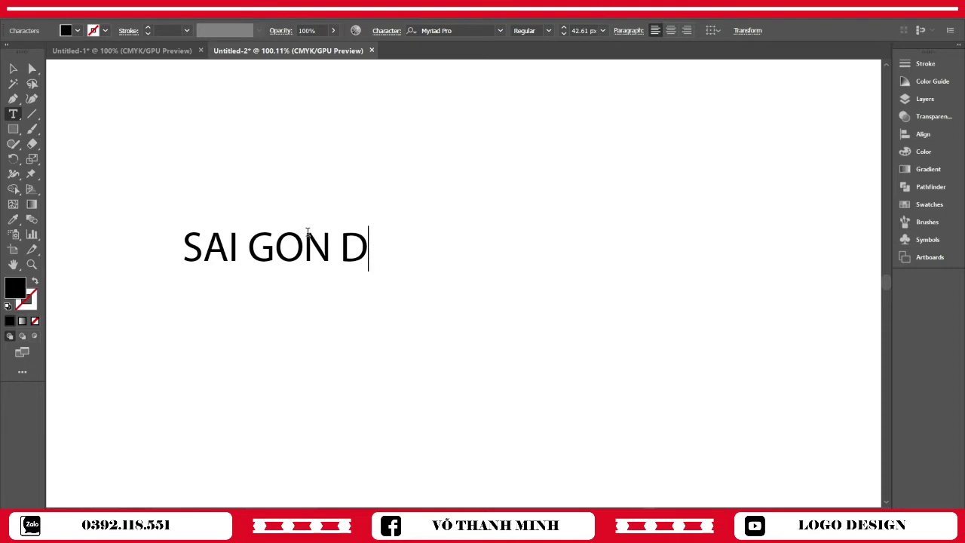
pyautogui.write('AU LON')
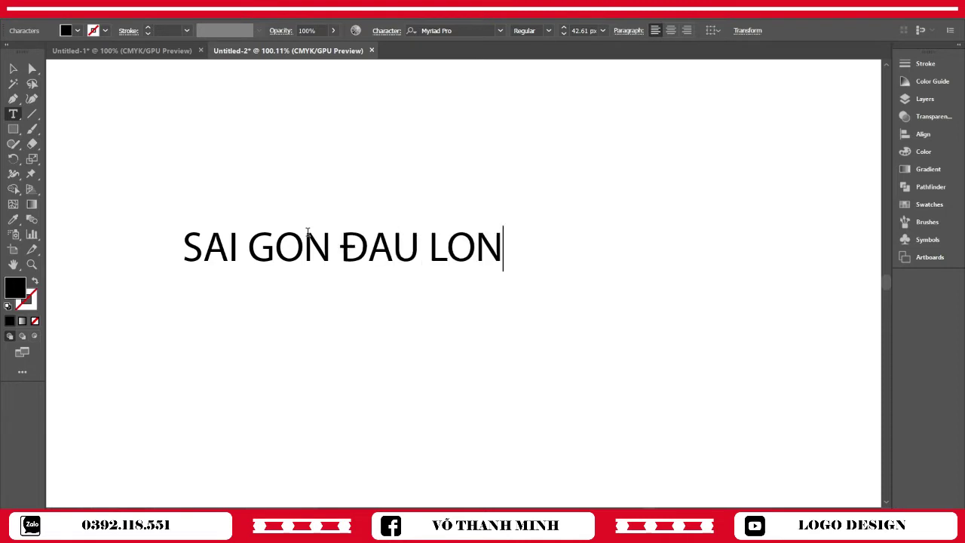
pyautogui.write('G QUA')
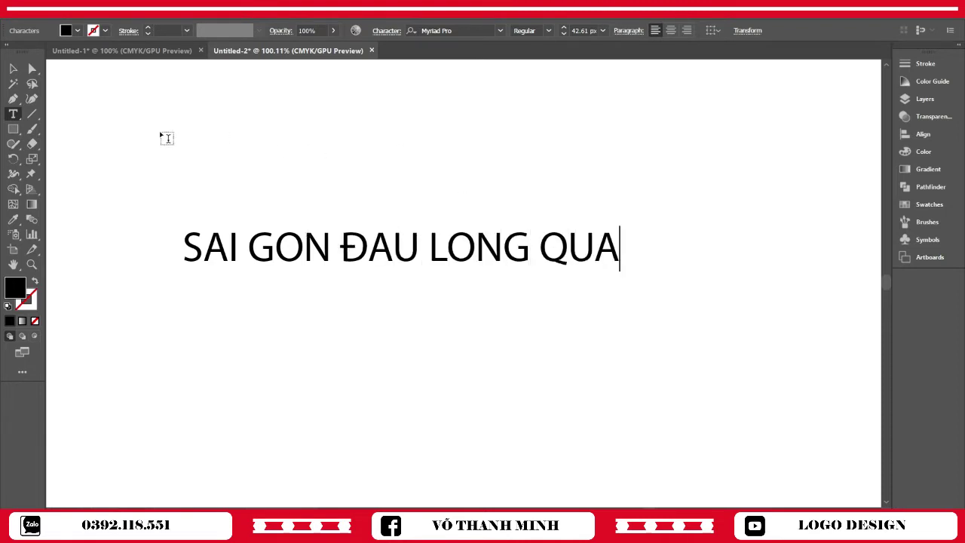
pyautogui.click(13, 69)
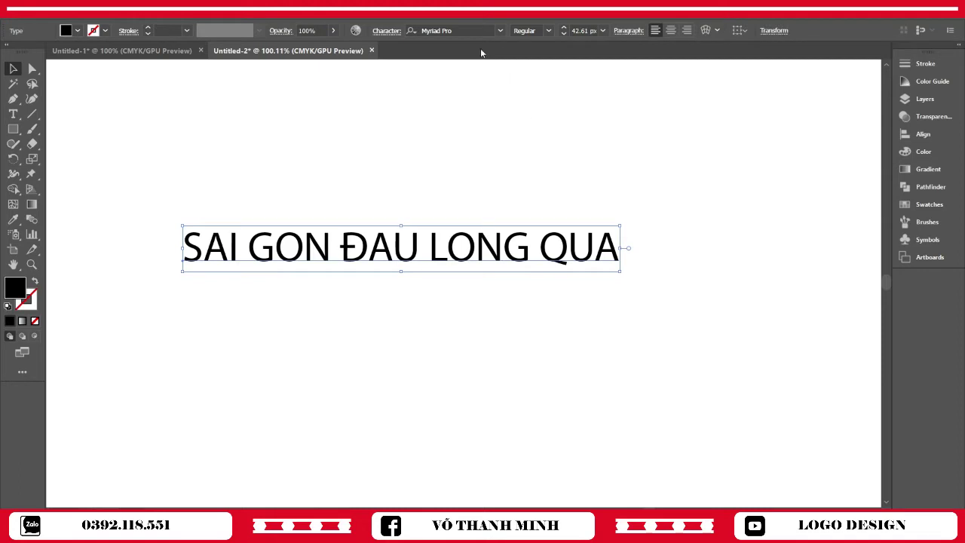
# - Change the title font from Myriad Pro to Fz Game Of Squids and zoom in
pyautogui.click(501, 31)
pyautogui.click(532, 135)
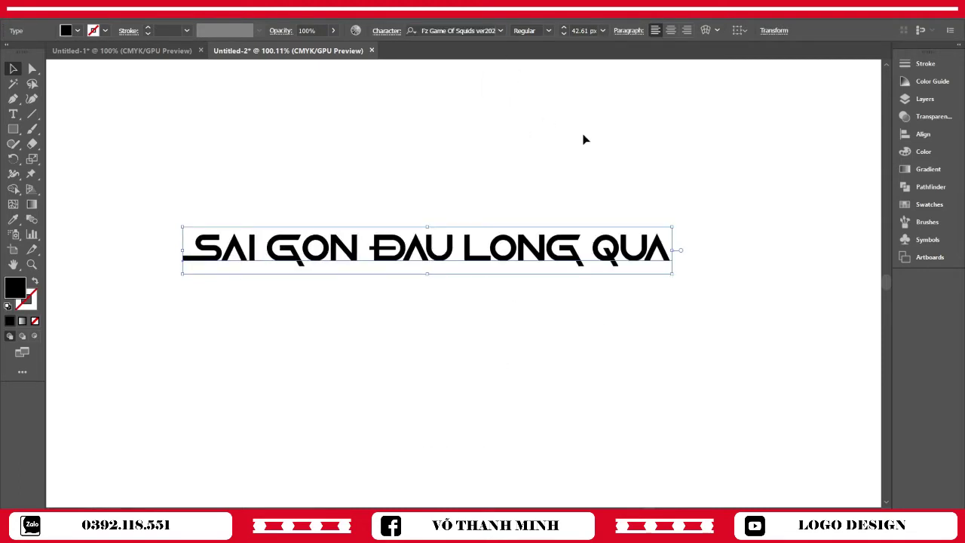
pyautogui.click(486, 437)
pyautogui.press('z')
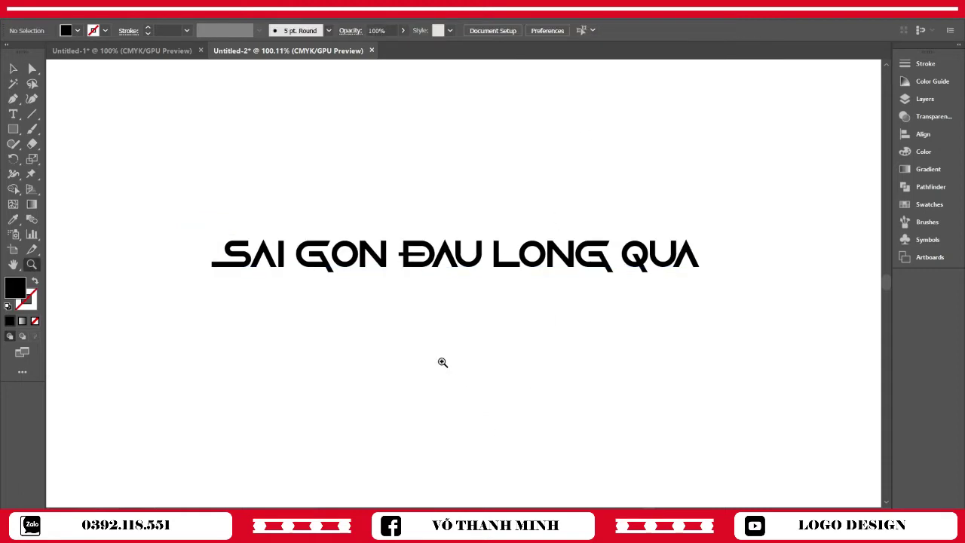
pyautogui.moveTo(442, 362)
pyautogui.mouseDown()
pyautogui.moveTo(483, 396)
pyautogui.moveTo(414, 345)
pyautogui.moveTo(453, 377)
pyautogui.mouseUp()
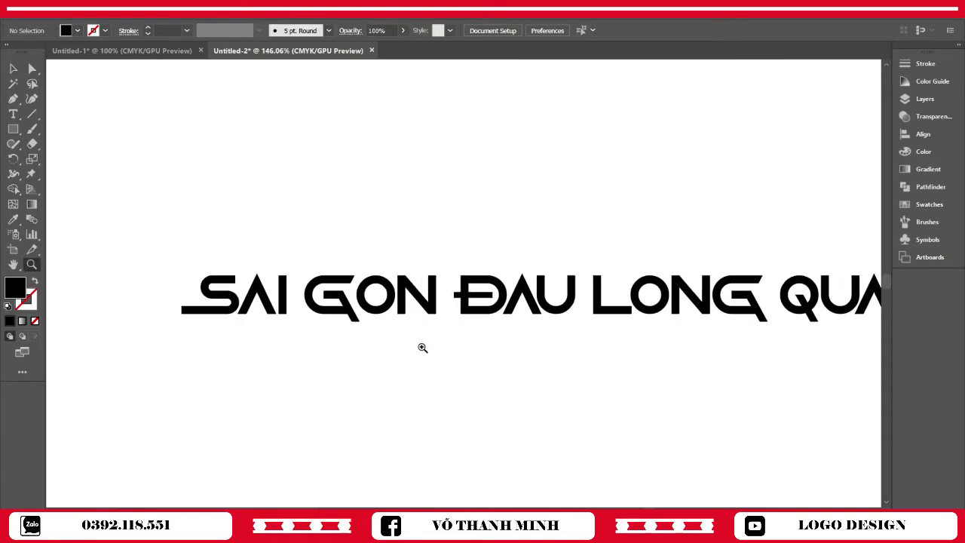
pyautogui.moveTo(423, 348); pyautogui.dragTo(429, 354)
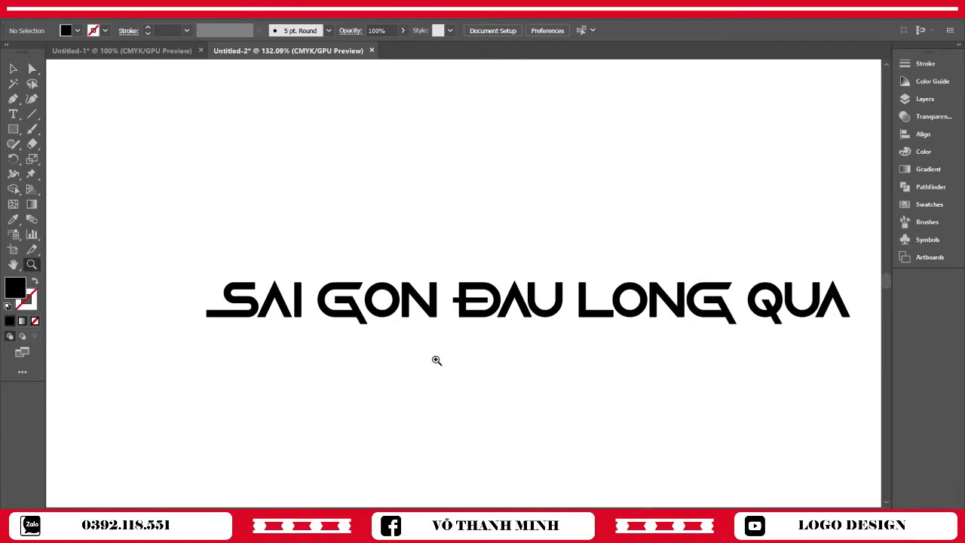
pyautogui.moveTo(527, 359); pyautogui.dragTo(483, 327)
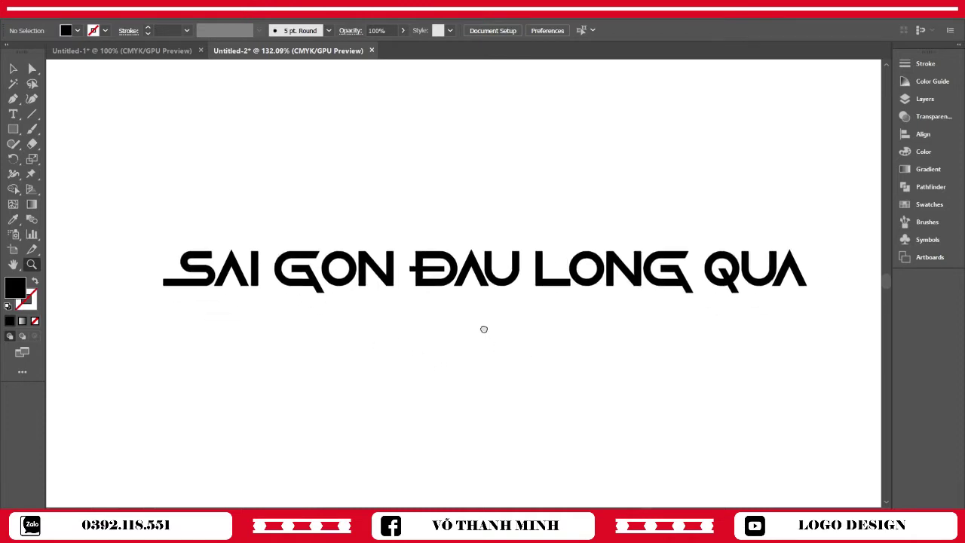
pyautogui.moveTo(388, 286)
pyautogui.mouseDown()
pyautogui.moveTo(469, 345)
pyautogui.moveTo(548, 340)
pyautogui.moveTo(546, 294)
pyautogui.mouseUp()
# - Convert the title text into outlines with Create Outlines
pyautogui.click(13, 68)
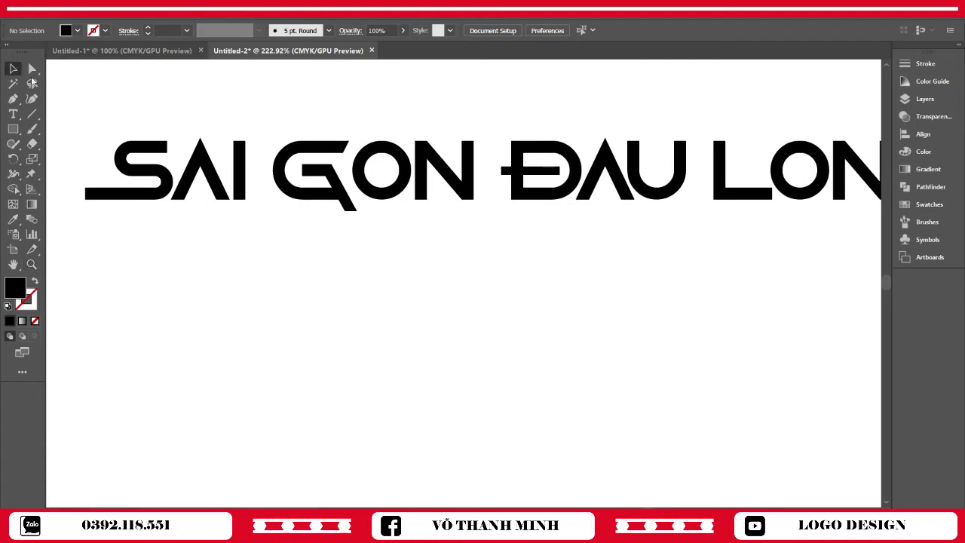
pyautogui.click(374, 188)
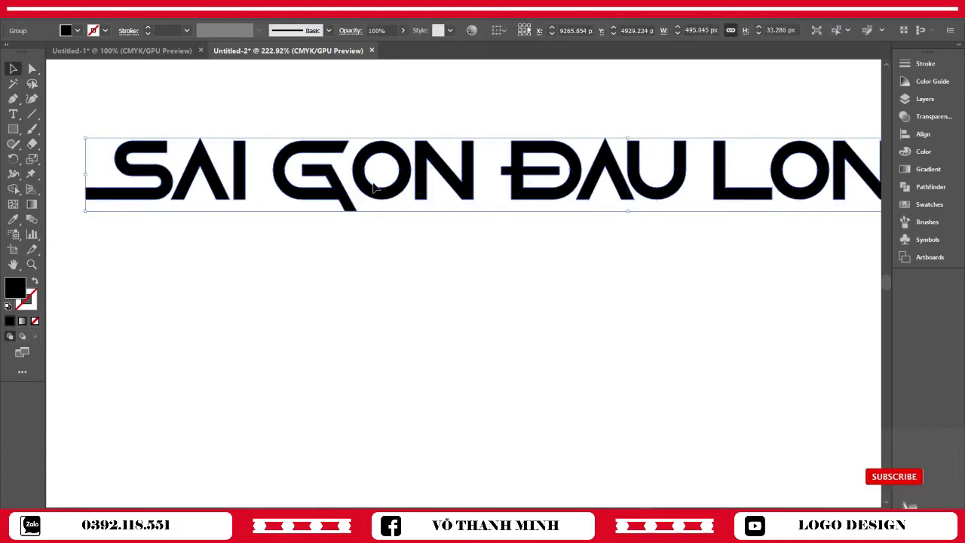
pyautogui.click(545, 324)
pyautogui.moveTo(551, 323); pyautogui.dragTo(487, 242)
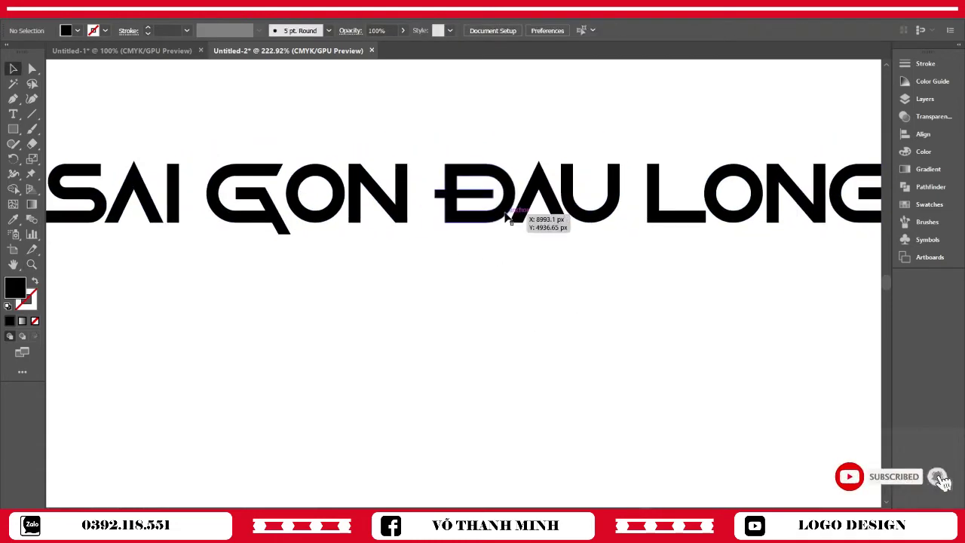
pyautogui.rightClick(503, 212)
pyautogui.click(539, 303)
pyautogui.click(539, 305)
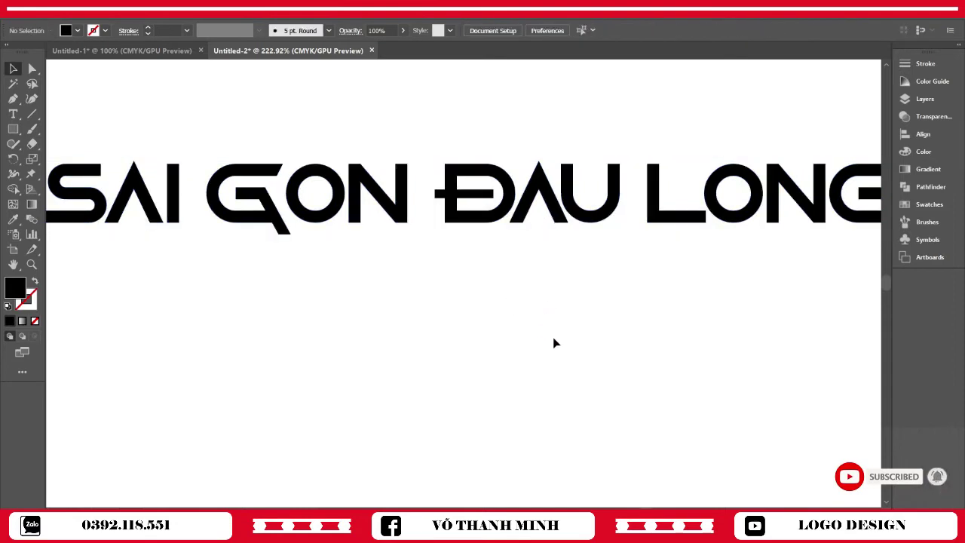
pyautogui.press('z')
pyautogui.moveTo(551, 338)
pyautogui.mouseDown()
pyautogui.moveTo(504, 312)
pyautogui.moveTo(438, 316)
pyautogui.mouseUp()
# - Select the ĐAU LONG QUA group and scale it down beside the larger SAI GON
pyautogui.click(14, 69)
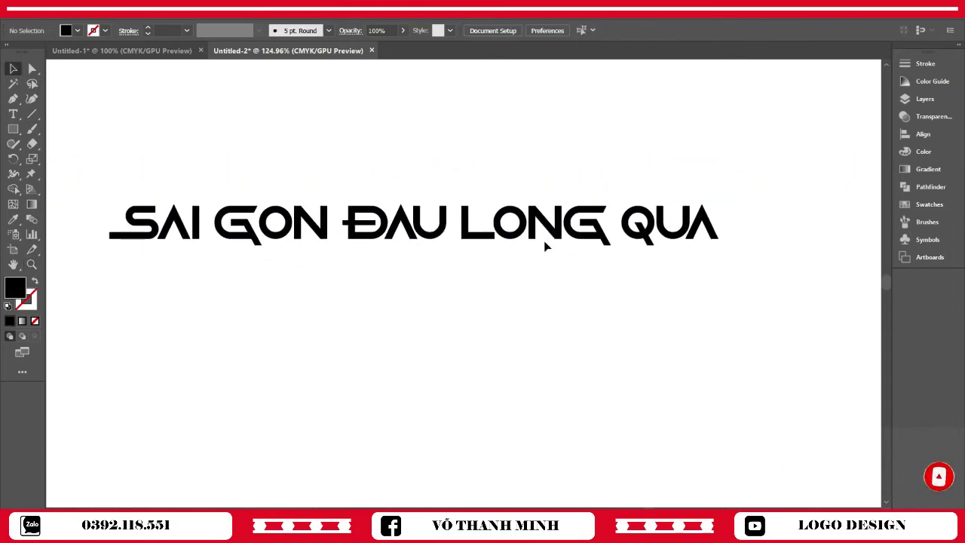
pyautogui.moveTo(346, 179)
pyautogui.mouseDown()
pyautogui.moveTo(530, 241)
pyautogui.moveTo(361, 182)
pyautogui.mouseUp()
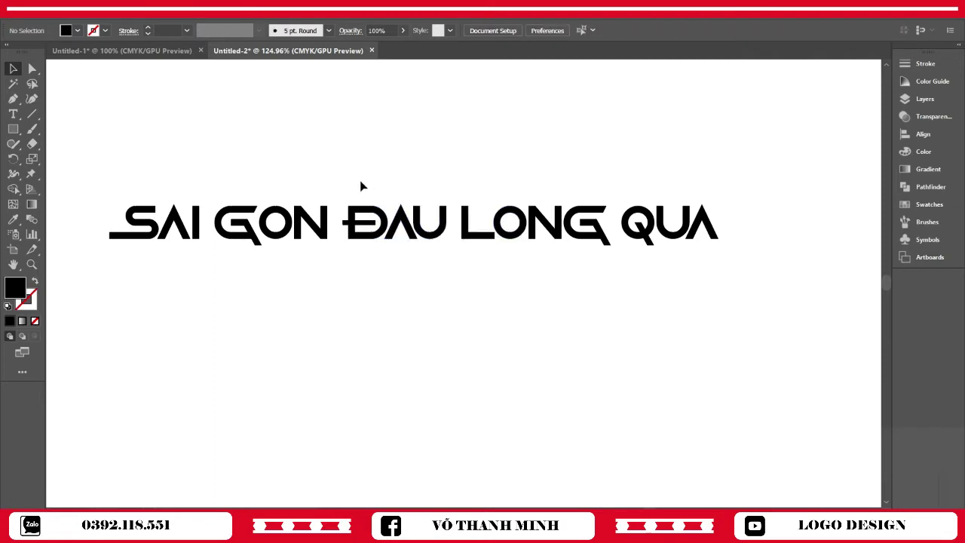
pyautogui.moveTo(433, 245); pyautogui.dragTo(452, 249)
pyautogui.moveTo(462, 184); pyautogui.dragTo(526, 239)
pyautogui.moveTo(579, 268); pyautogui.dragTo(577, 264)
pyautogui.click(512, 99)
pyautogui.moveTo(630, 190); pyautogui.dragTo(720, 261)
pyautogui.click(558, 159)
pyautogui.moveTo(212, 242); pyautogui.dragTo(204, 250)
pyautogui.moveTo(226, 186)
pyautogui.mouseDown()
pyautogui.moveTo(300, 243)
pyautogui.moveTo(307, 262)
pyautogui.mouseUp()
pyautogui.click(421, 282)
pyautogui.moveTo(720, 242); pyautogui.dragTo(721, 245)
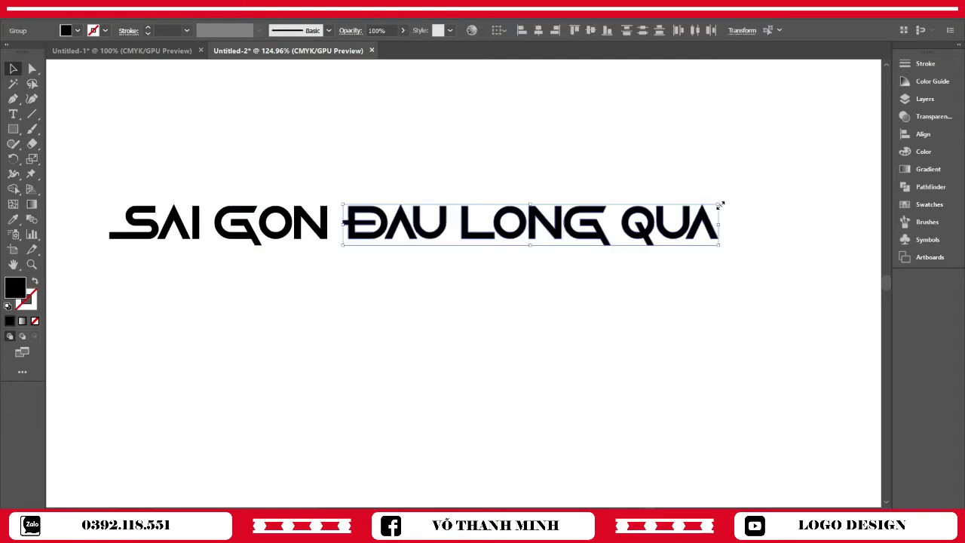
pyautogui.moveTo(720, 204); pyautogui.dragTo(562, 221)
pyautogui.click(420, 352)
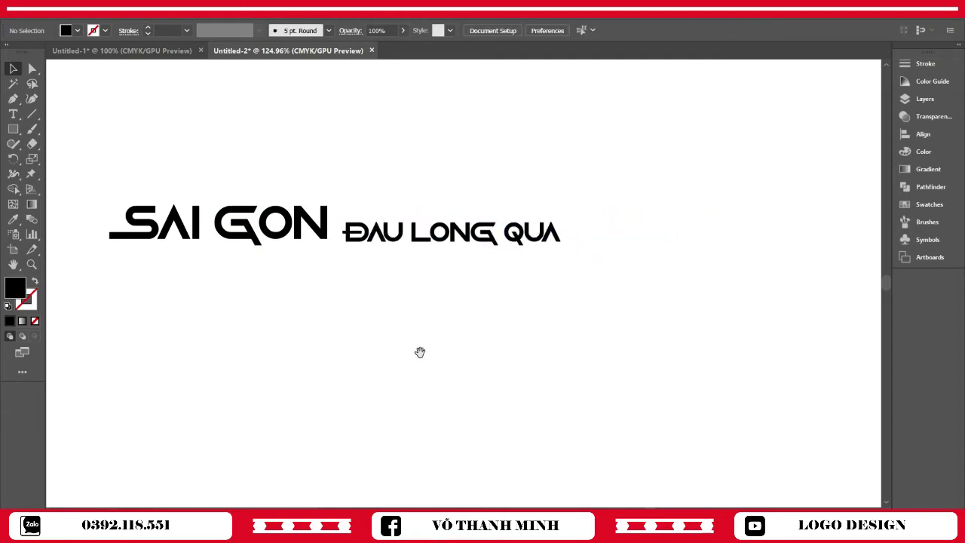
# - Stretch the ĐAU LONG QUA group slightly wider
pyautogui.moveTo(420, 353); pyautogui.dragTo(592, 357)
pyautogui.press('z')
pyautogui.moveTo(519, 312)
pyautogui.mouseDown()
pyautogui.moveTo(579, 327)
pyautogui.moveTo(477, 382)
pyautogui.mouseUp()
pyautogui.click(9, 67)
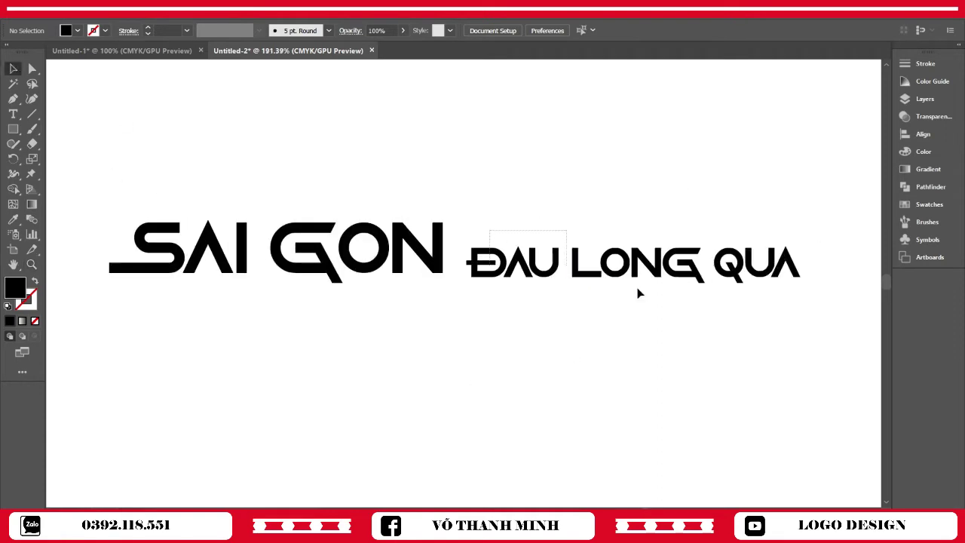
pyautogui.moveTo(637, 288); pyautogui.dragTo(799, 332)
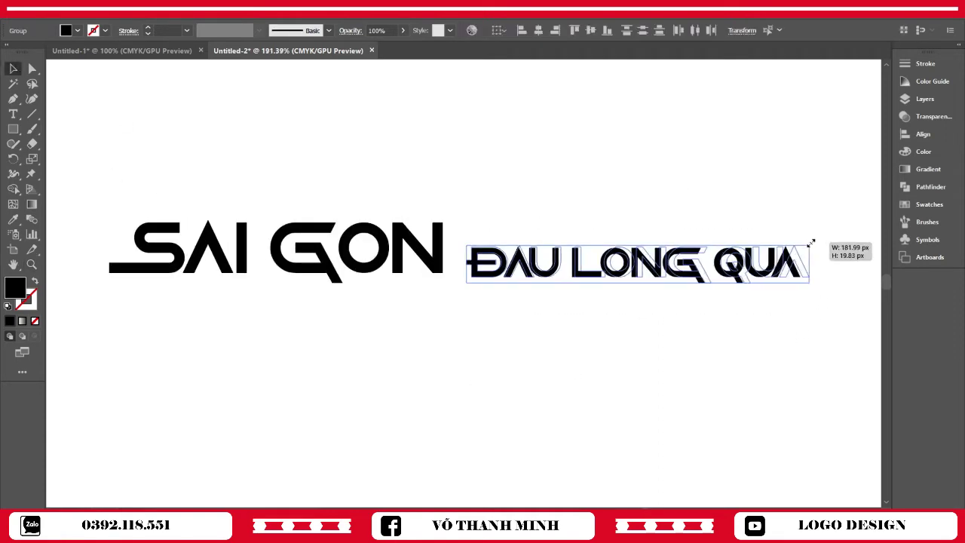
pyautogui.moveTo(803, 247); pyautogui.dragTo(824, 239)
pyautogui.click(702, 222)
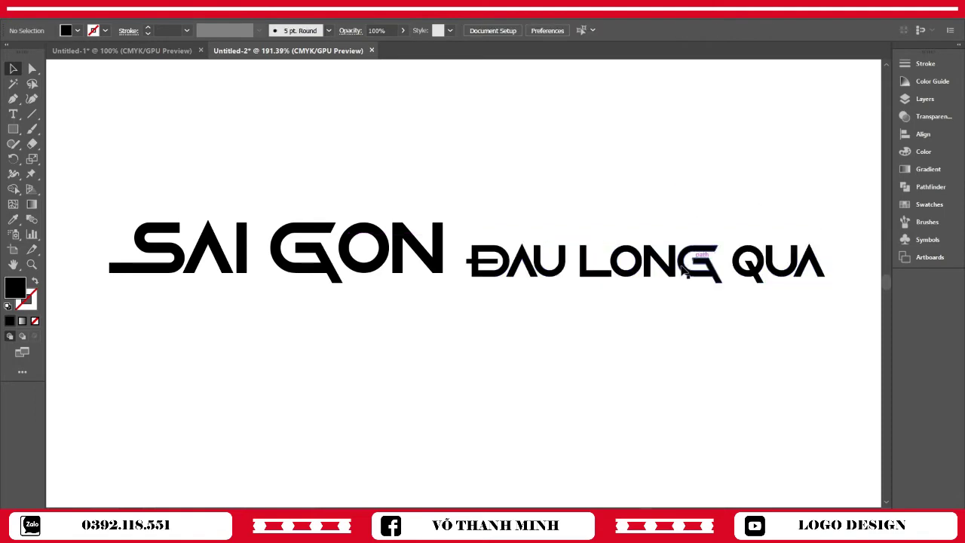
pyautogui.hscroll(-3, 593, 351)
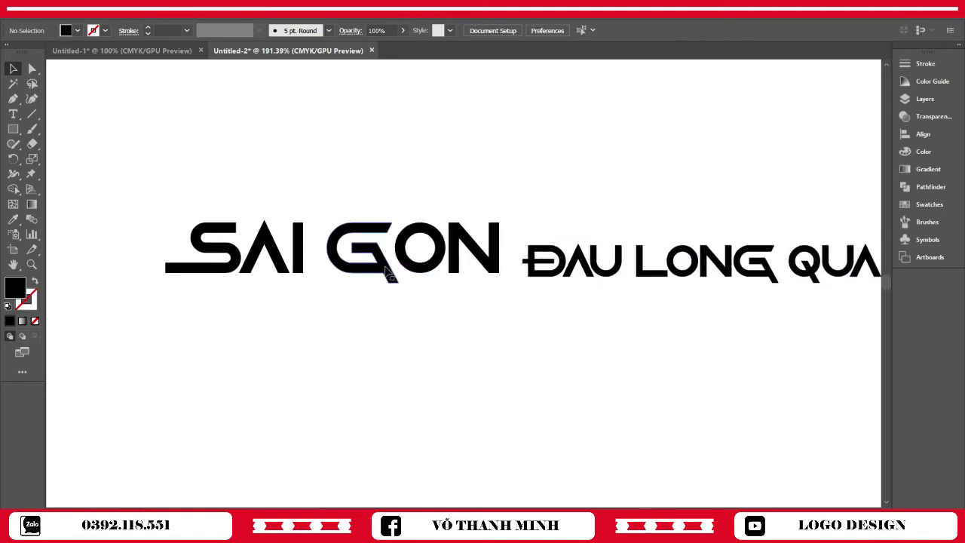
# - Move GON left to close the SAIGON gap and ungroup the SAI letters
pyautogui.moveTo(384, 270); pyautogui.dragTo(370, 272)
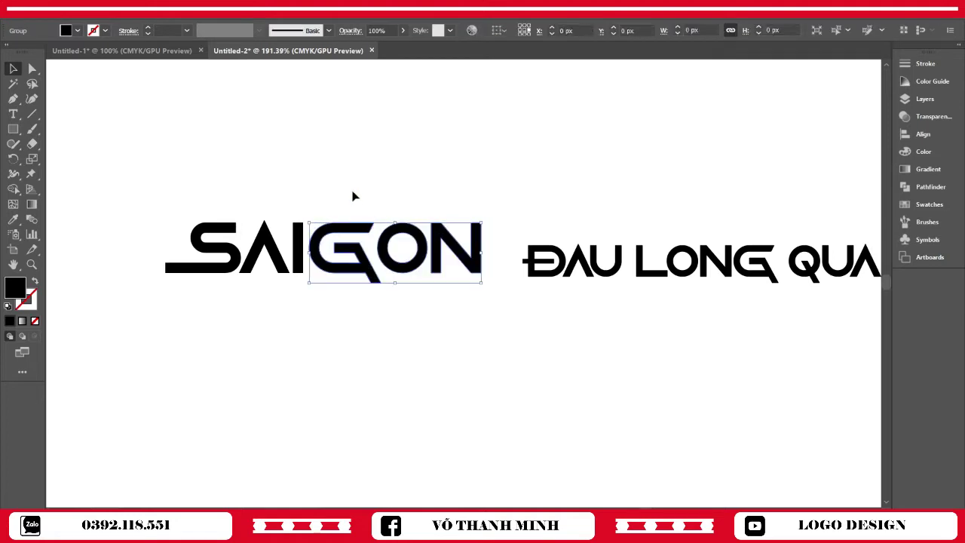
pyautogui.click(355, 196)
pyautogui.click(306, 261)
pyautogui.rightClick(302, 265)
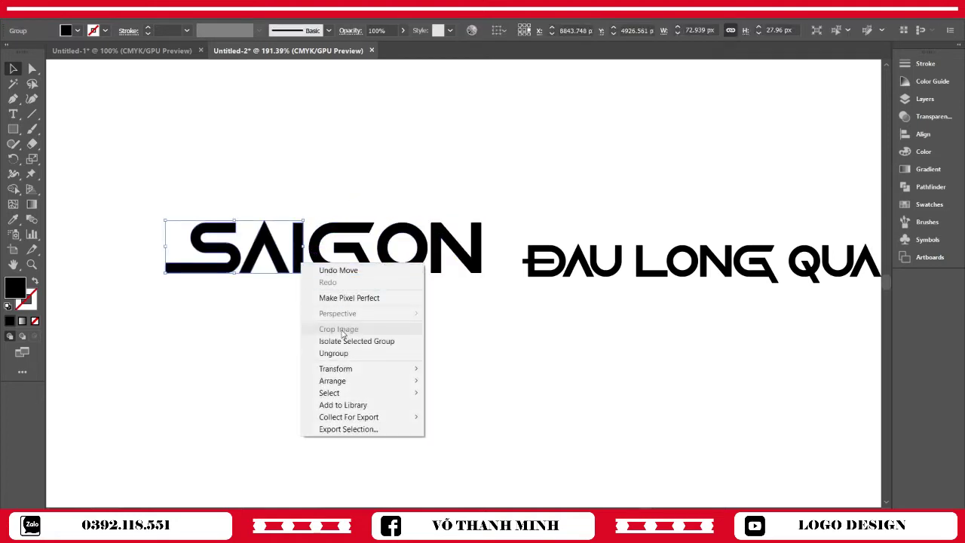
pyautogui.click(331, 351)
pyautogui.click(465, 384)
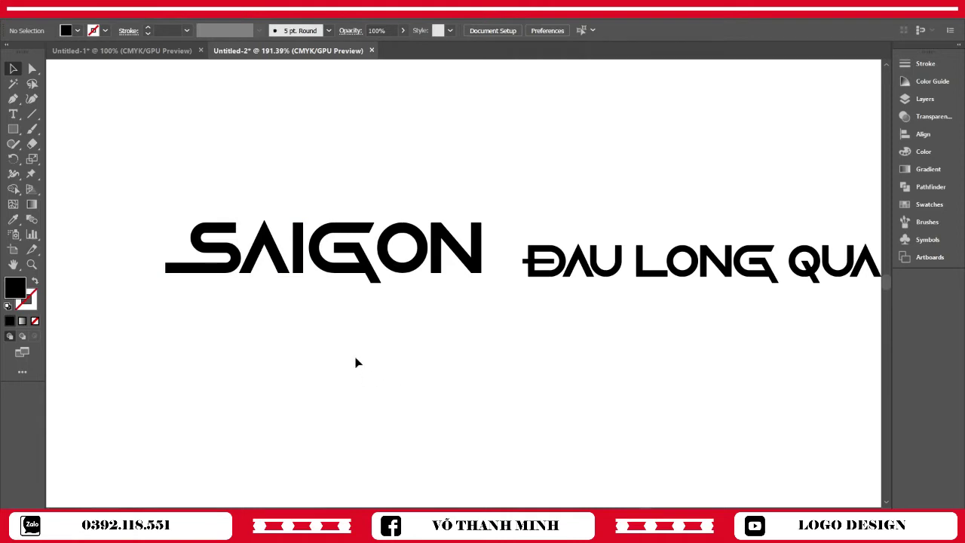
# - Drag the I's bottom anchors down about 33 px into a long stem
pyautogui.click(302, 268)
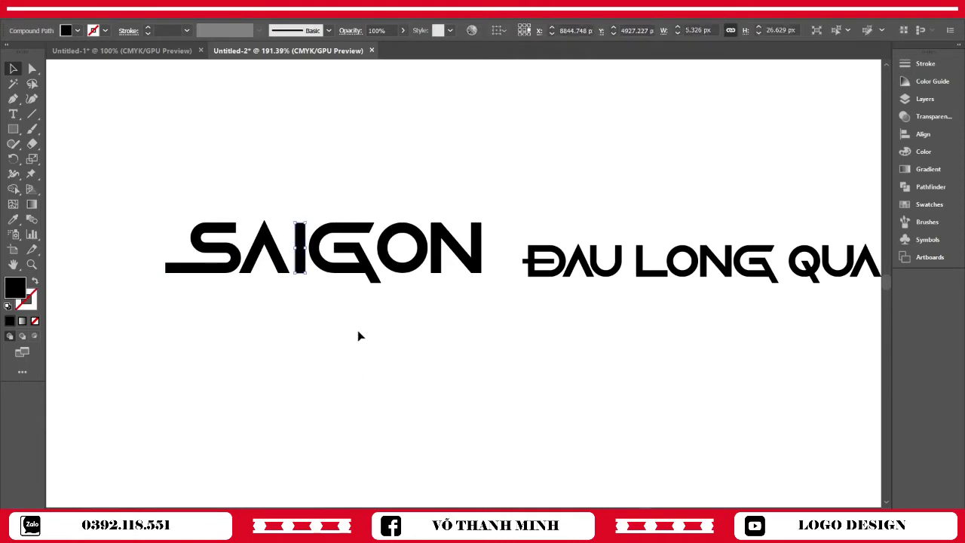
pyautogui.click(361, 335)
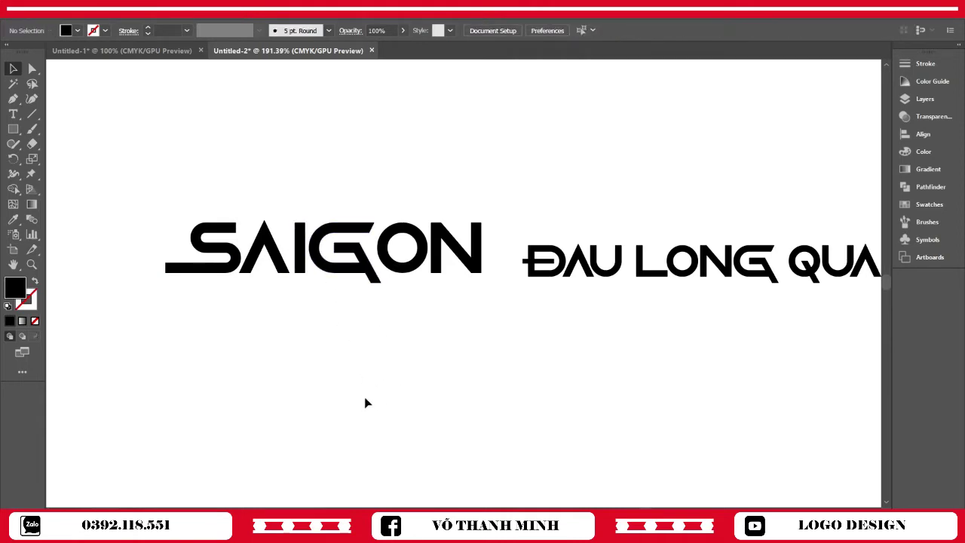
pyautogui.press('a')
pyautogui.click(302, 273)
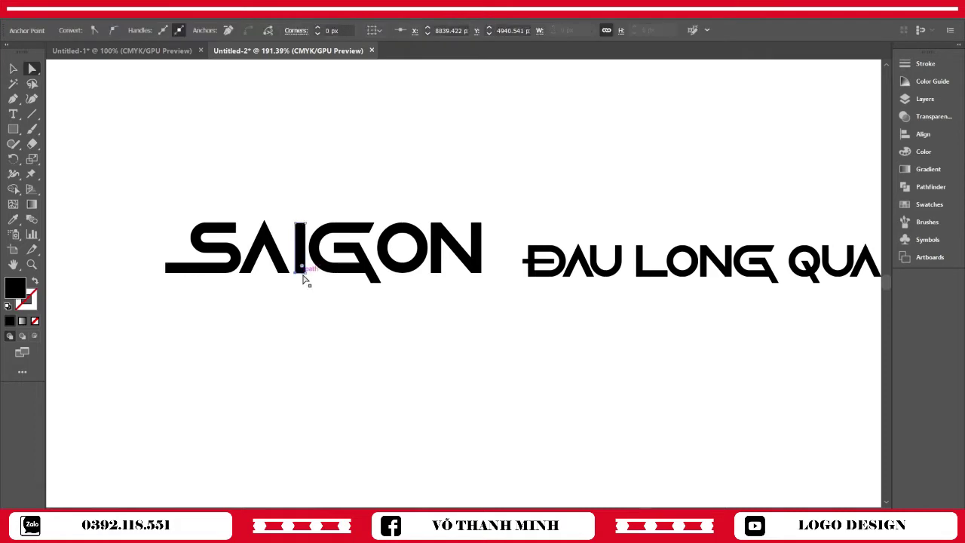
pyautogui.moveTo(302, 276); pyautogui.dragTo(302, 340)
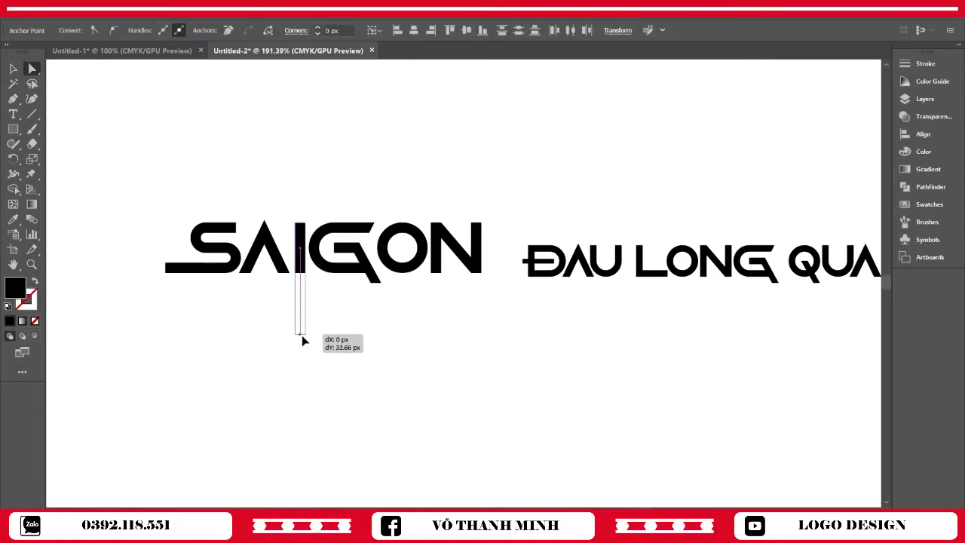
pyautogui.moveTo(301, 339); pyautogui.dragTo(302, 339)
pyautogui.click(347, 352)
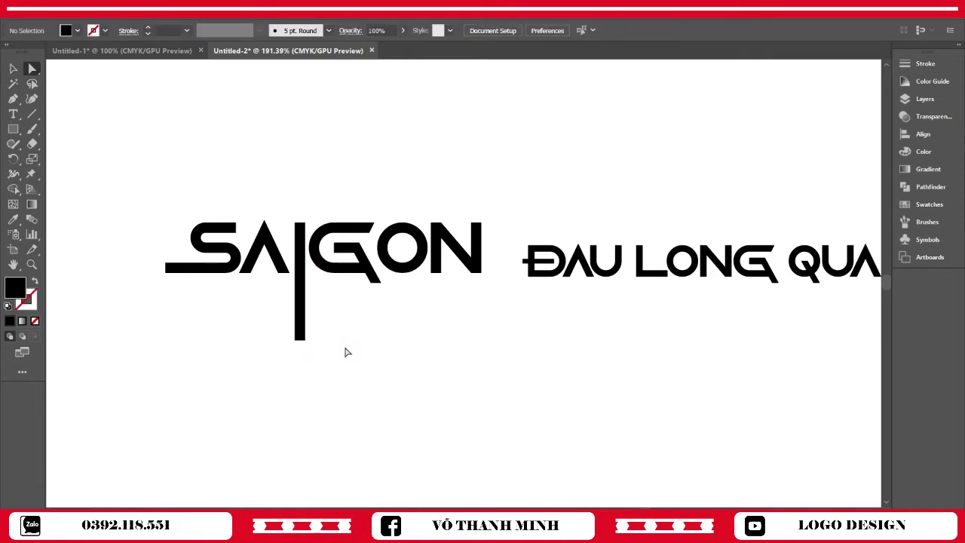
pyautogui.hscroll(3, 435, 368)
pyautogui.scroll(-2, 438, 353)
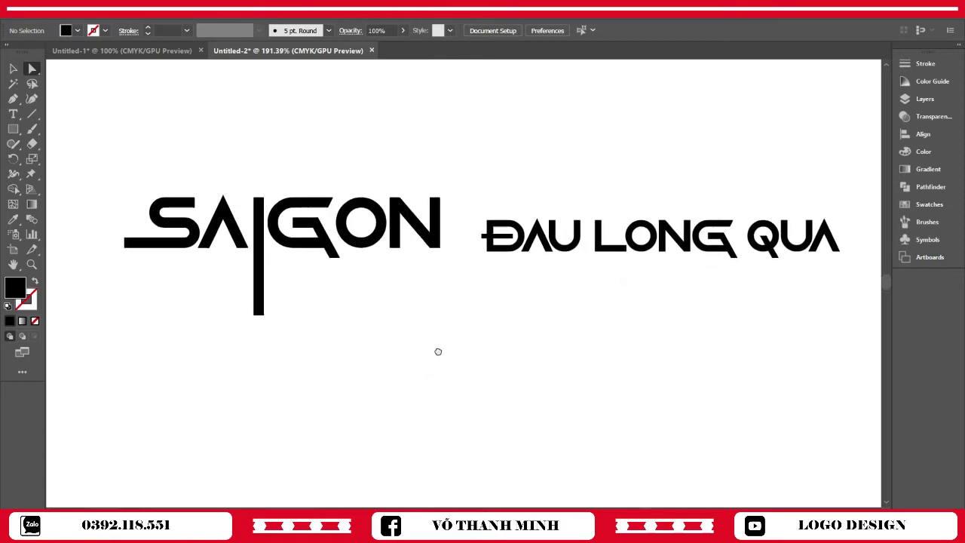
# - Place ĐAU beneath GON and align their left edges
pyautogui.press('v')
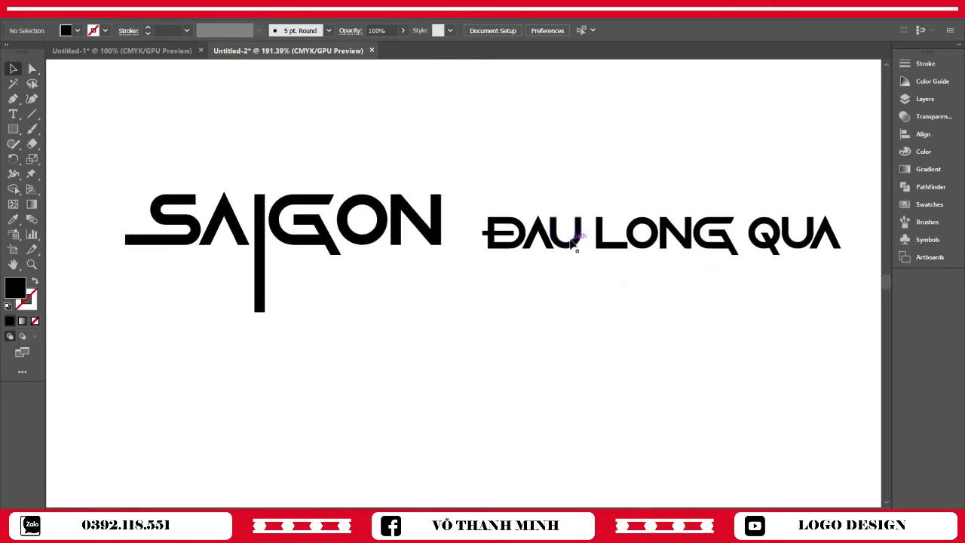
pyautogui.moveTo(572, 239); pyautogui.dragTo(364, 290)
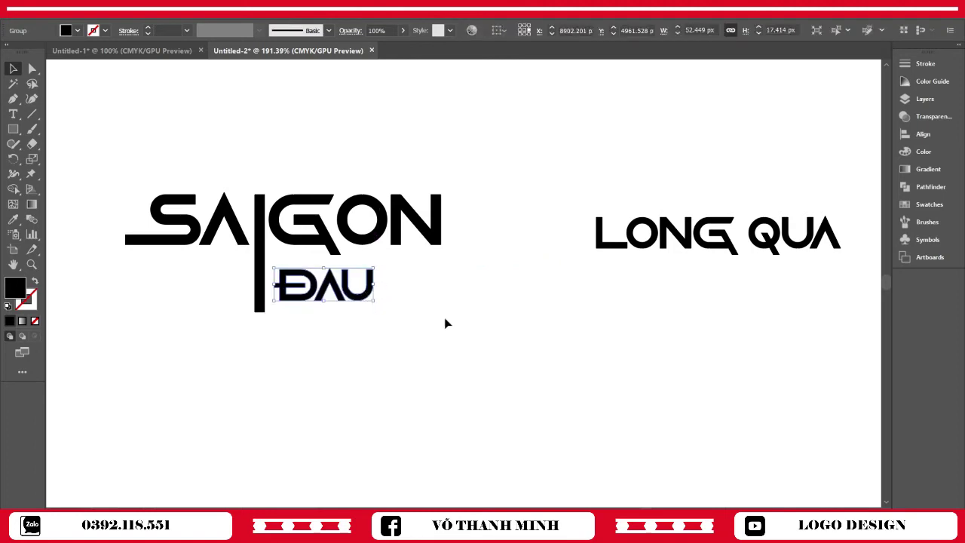
pyautogui.click(319, 297)
pyautogui.keyDown('shift'); pyautogui.click(312, 251); pyautogui.keyUp('shift')
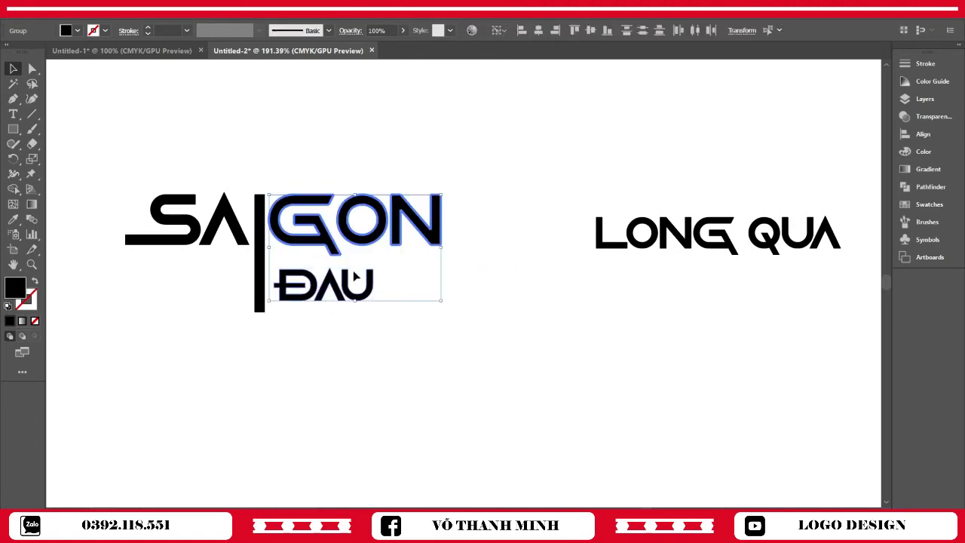
pyautogui.click(521, 30)
pyautogui.click(547, 203)
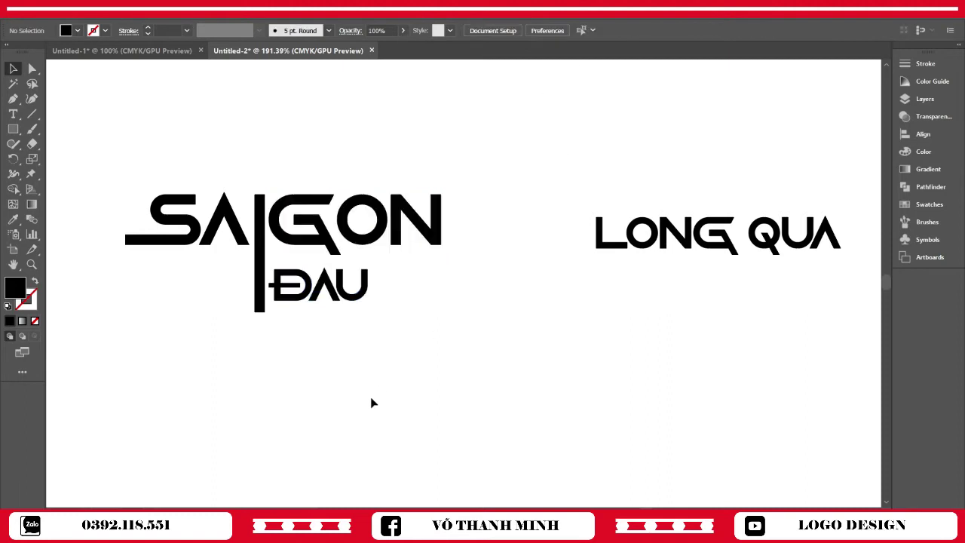
# - Try moving LONG beside ĐAU, then undo the move
pyautogui.press('z')
pyautogui.scroll(3, 340, 375)
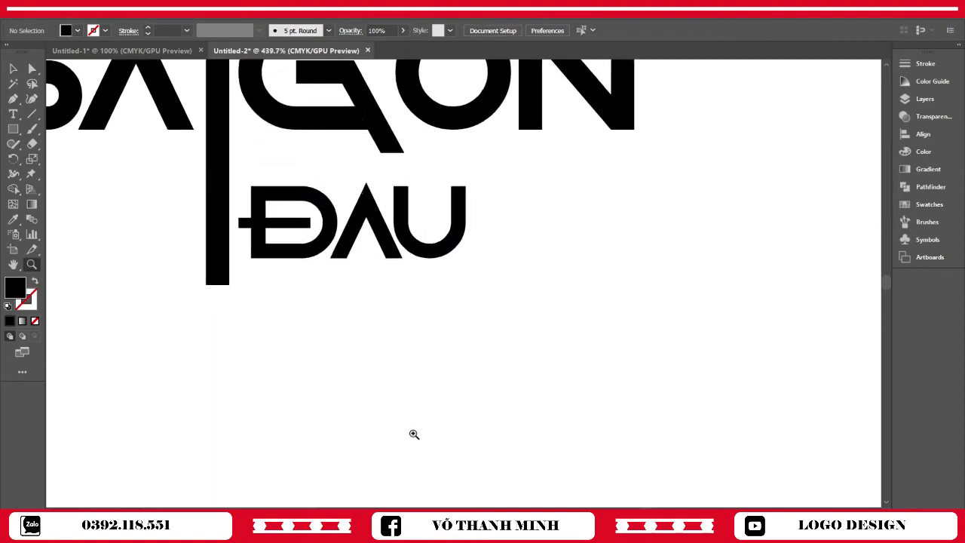
pyautogui.scroll(-5, 414, 435)
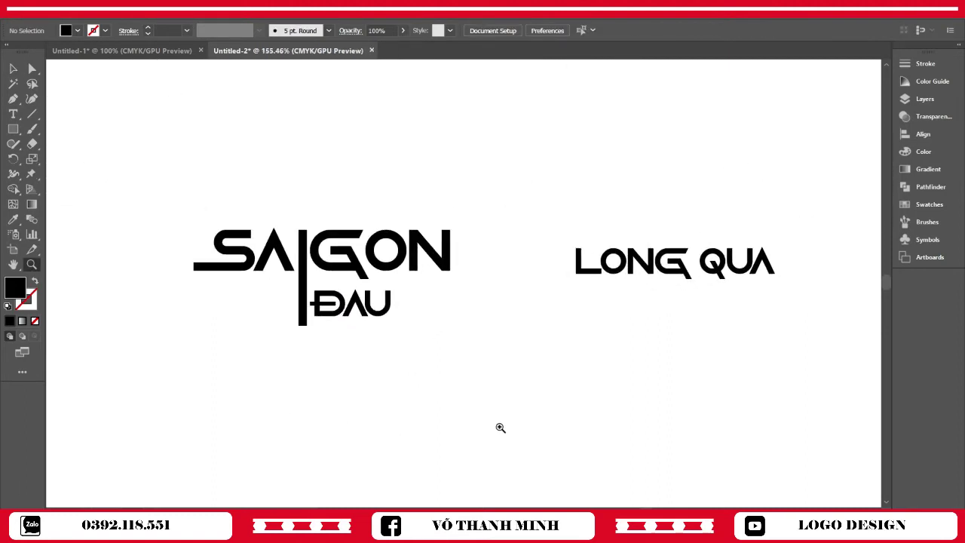
pyautogui.click(12, 68)
pyautogui.moveTo(587, 271); pyautogui.dragTo(414, 311)
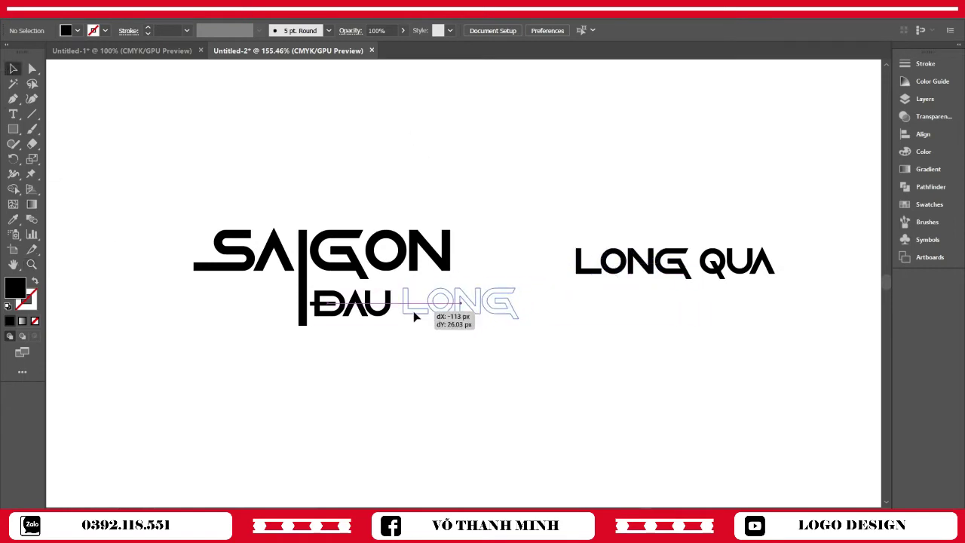
pyautogui.moveTo(413, 311); pyautogui.dragTo(465, 319)
pyautogui.click(422, 331)
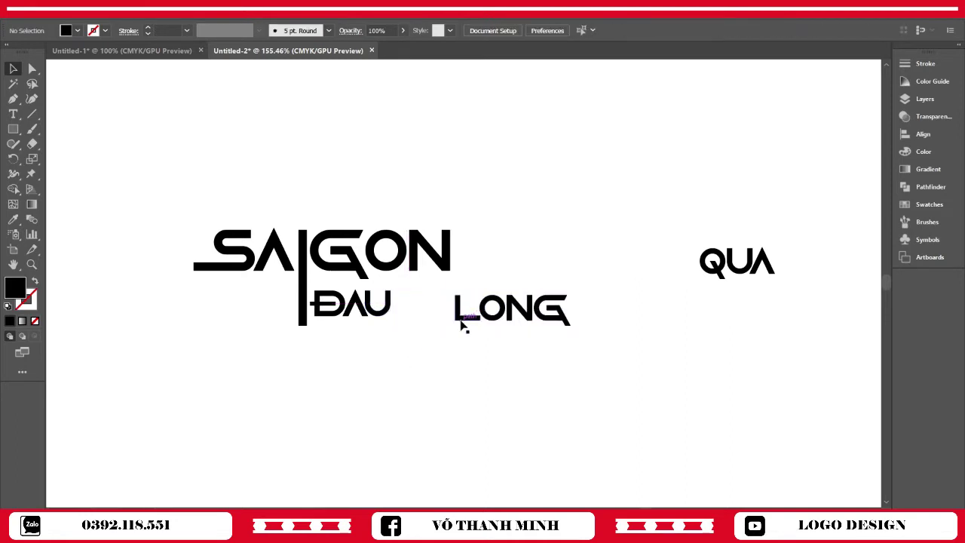
pyautogui.hotkey('ctrl', 'z')
pyautogui.hotkey('ctrl', 'z')
# - Select the whole ĐAU LONG QUA line and scale it up slightly
pyautogui.moveTo(510, 224); pyautogui.dragTo(758, 286)
pyautogui.click(511, 216)
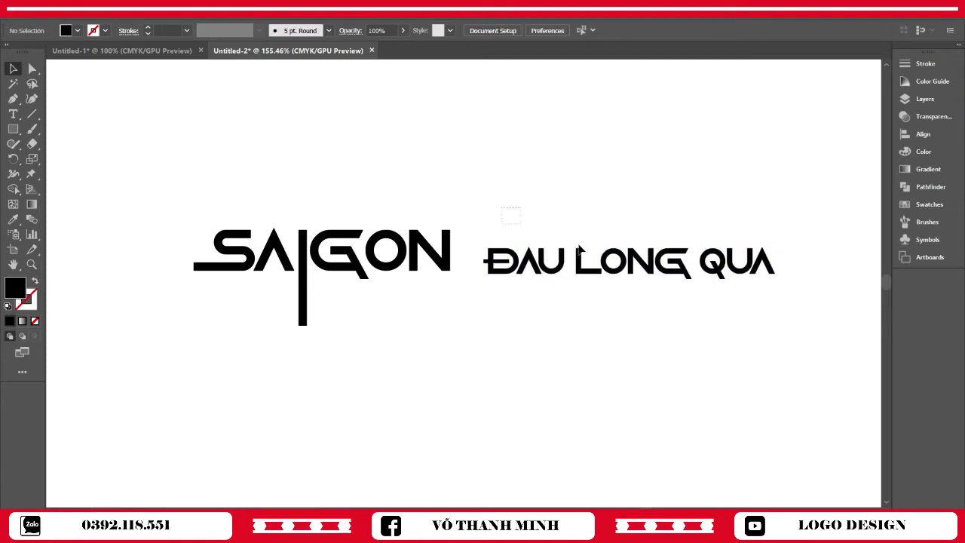
pyautogui.moveTo(578, 249); pyautogui.dragTo(782, 303)
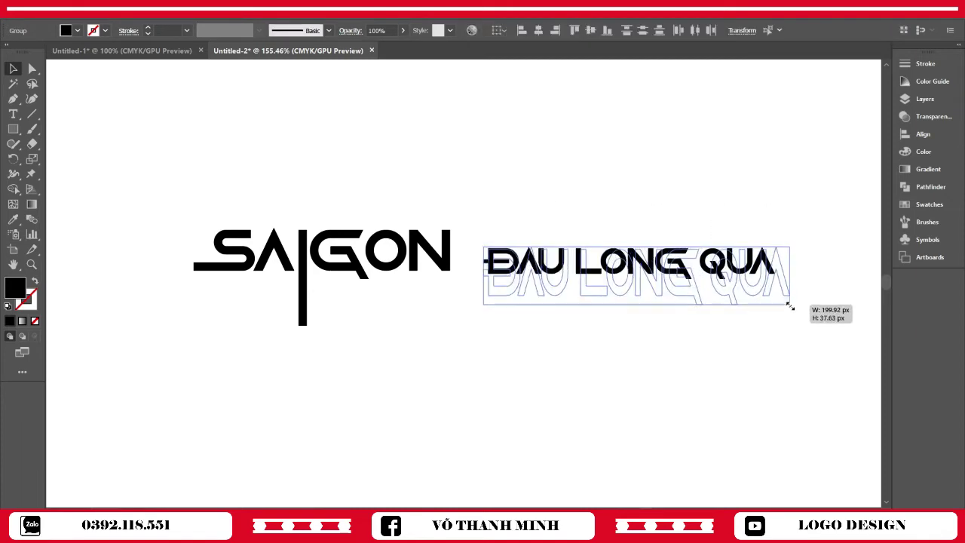
pyautogui.click(722, 327)
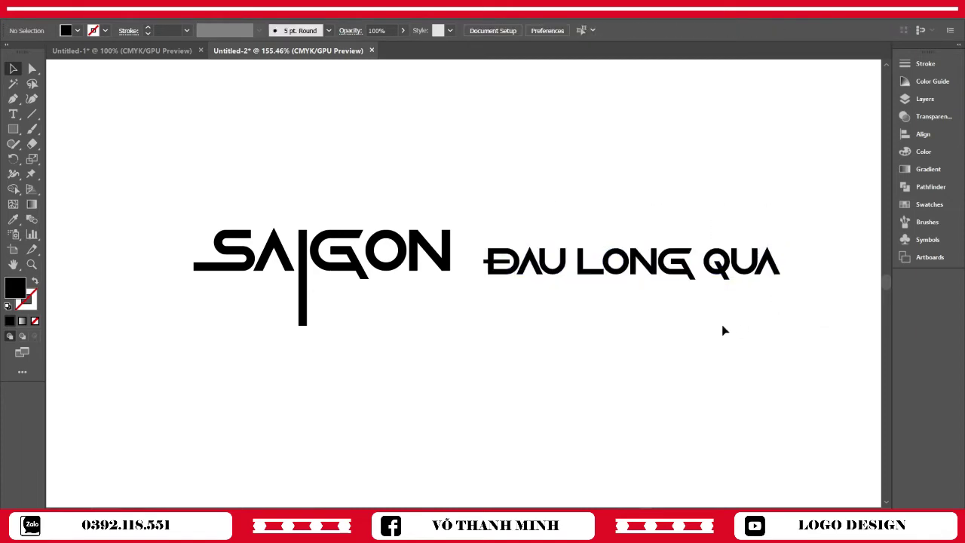
# - Place ĐAU beneath SAIGON, just right of the I's stem
pyautogui.moveTo(546, 275); pyautogui.dragTo(390, 329)
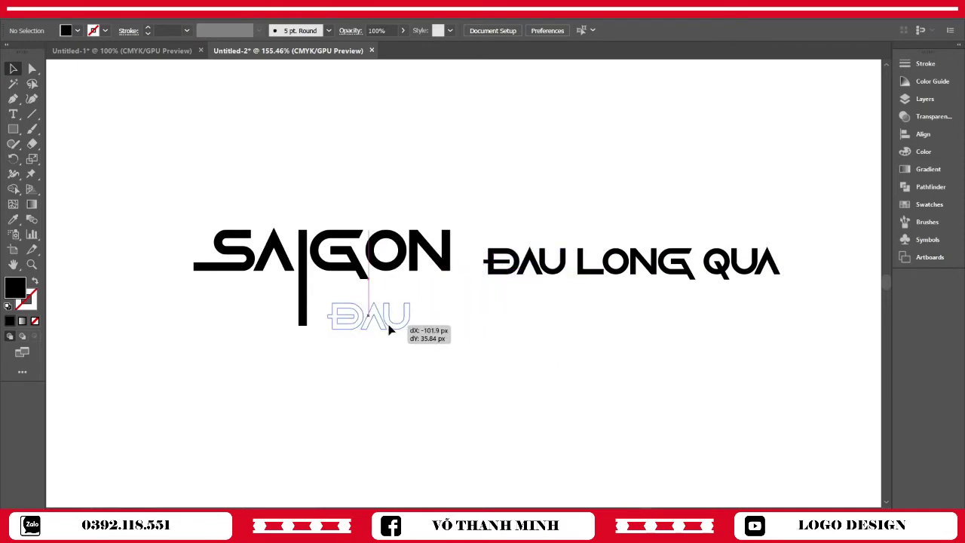
pyautogui.moveTo(389, 329); pyautogui.dragTo(374, 317)
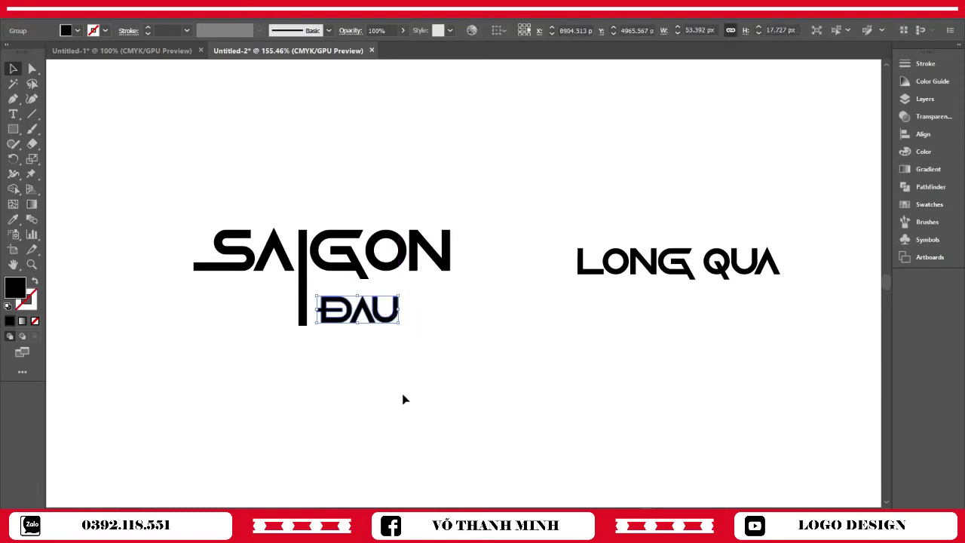
pyautogui.click(409, 390)
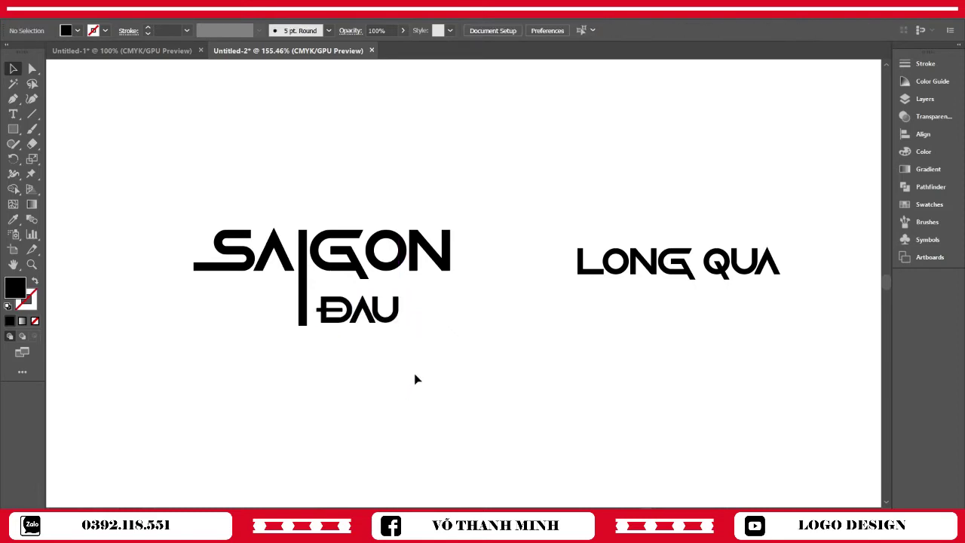
pyautogui.scroll(-2, 411, 383)
pyautogui.scroll(-1, 392, 370)
# - Nudge ĐAU slightly left toward the I's stem
pyautogui.press('z')
pyautogui.moveTo(372, 301)
pyautogui.mouseDown()
pyautogui.moveTo(410, 357)
pyautogui.moveTo(457, 388)
pyautogui.mouseUp()
pyautogui.click(15, 70)
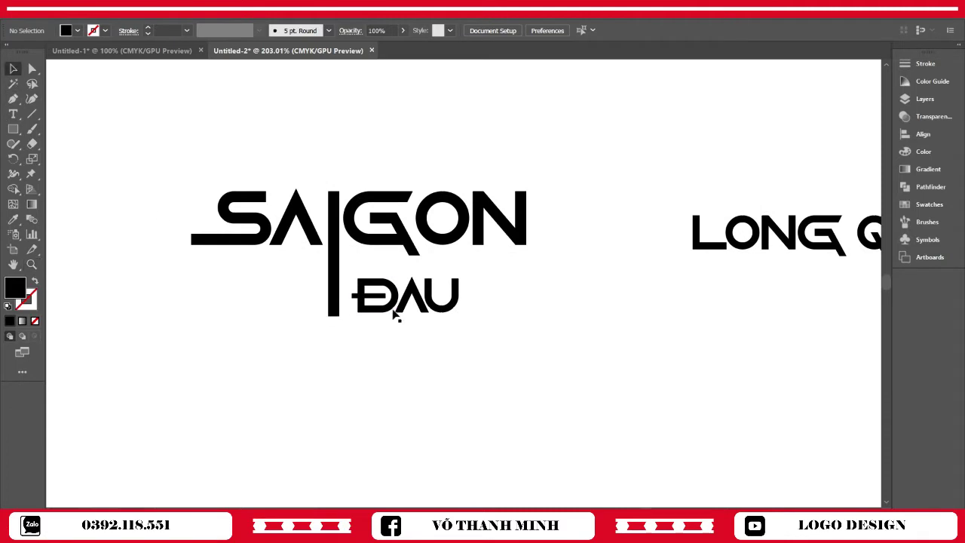
pyautogui.click(369, 245)
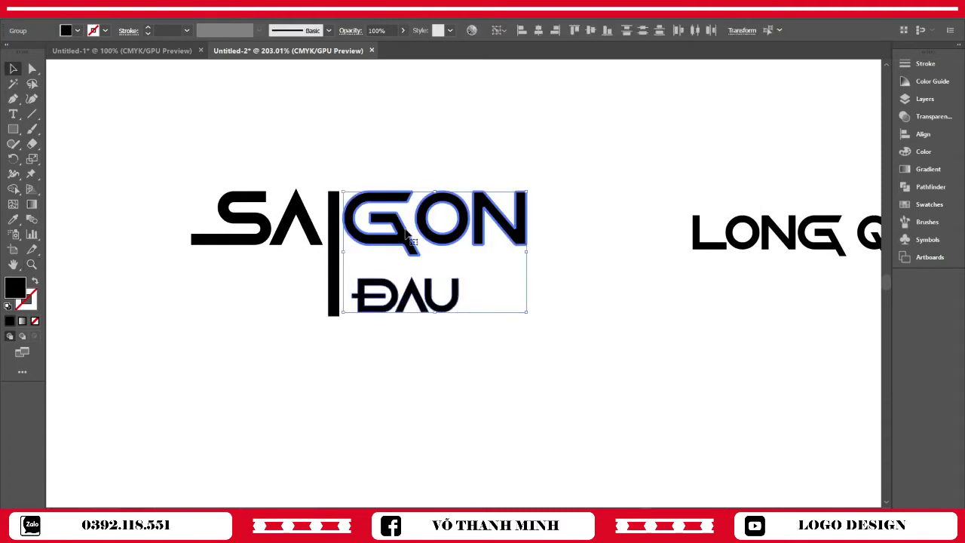
pyautogui.click(422, 319)
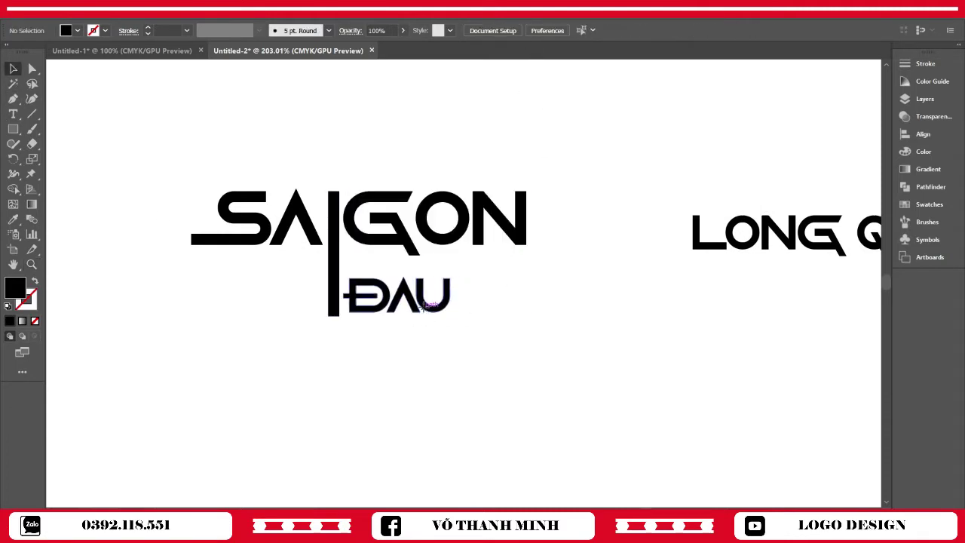
pyautogui.moveTo(436, 305); pyautogui.dragTo(428, 298)
pyautogui.click(441, 368)
# - Move LONG up beside ĐAU under SAIGON
pyautogui.moveTo(720, 254); pyautogui.dragTo(494, 306)
pyautogui.click(480, 350)
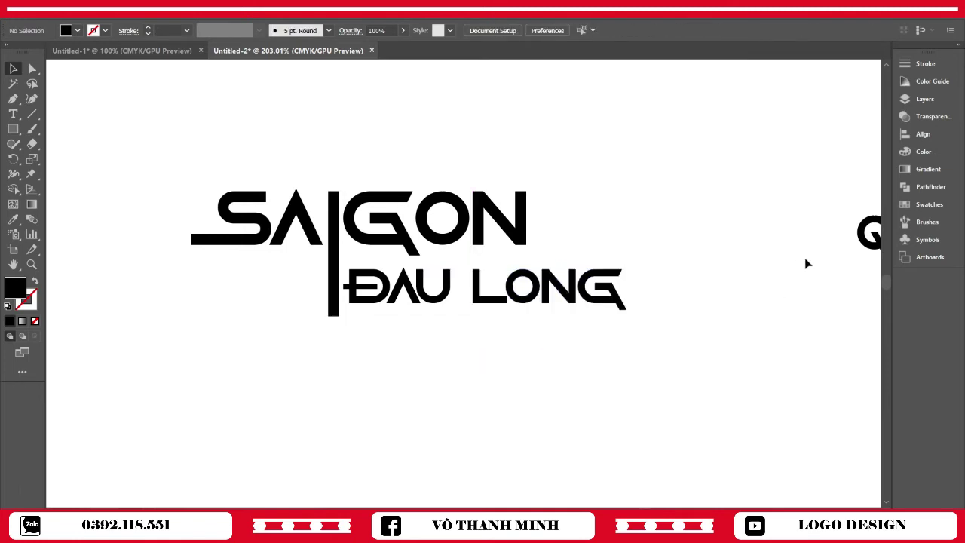
pyautogui.scroll(1, 472, 365)
pyautogui.scroll(1, 474, 361)
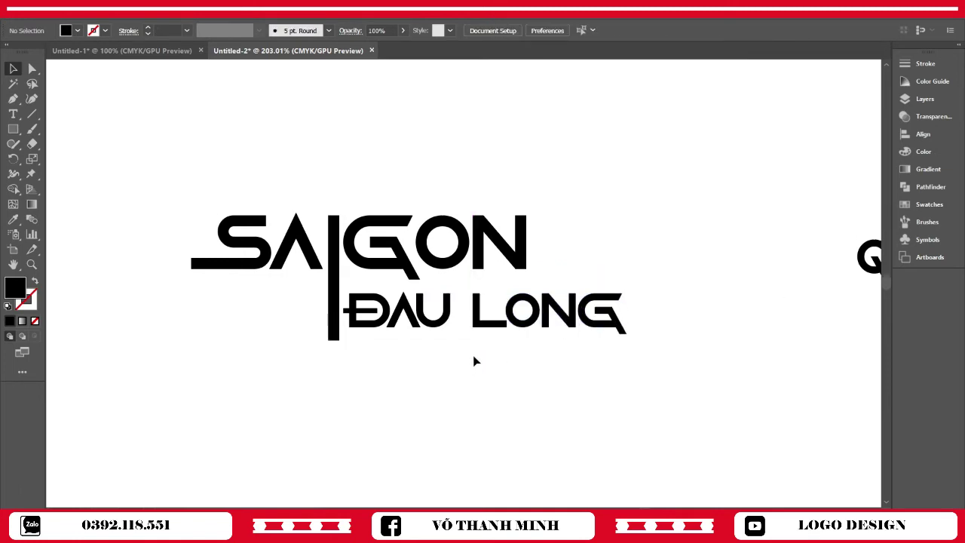
pyautogui.scroll(1, 473, 361)
pyautogui.moveTo(509, 337); pyautogui.dragTo(498, 337)
pyautogui.click(643, 345)
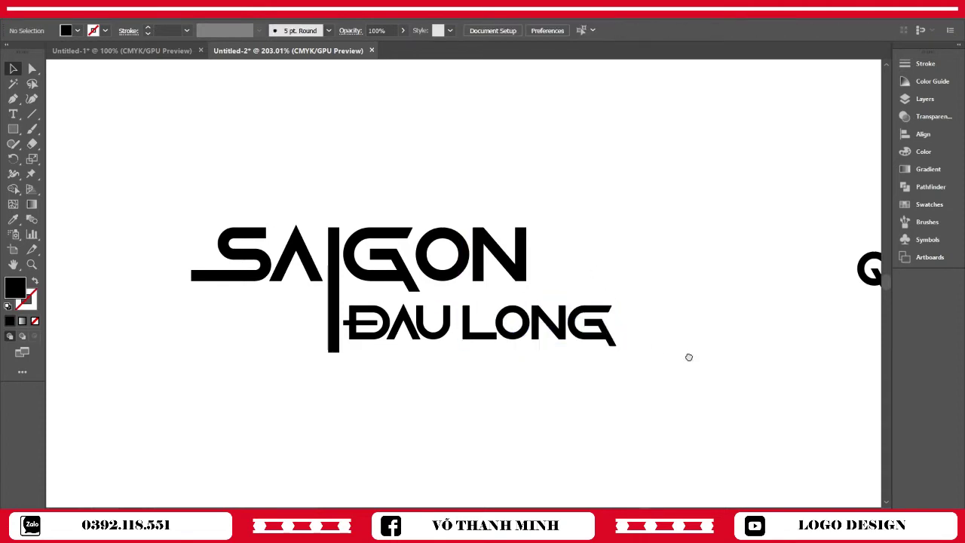
# - Drop QUA onto a third line beneath ĐAU LONG and frame the lettering
pyautogui.moveTo(688, 357); pyautogui.dragTo(616, 319)
pyautogui.moveTo(801, 241)
pyautogui.mouseDown()
pyautogui.moveTo(276, 348)
pyautogui.moveTo(327, 356)
pyautogui.mouseUp()
pyautogui.click(499, 395)
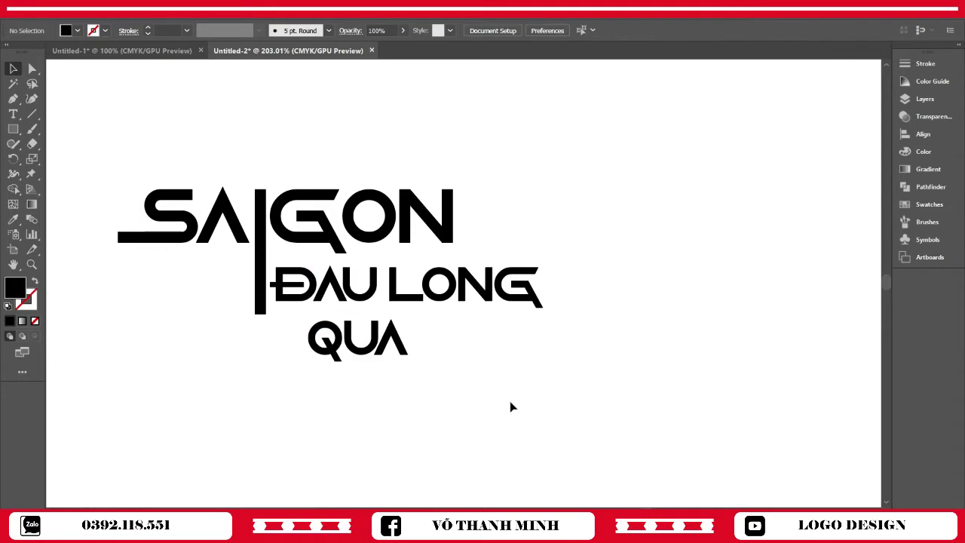
pyautogui.press('z')
pyautogui.moveTo(453, 379); pyautogui.dragTo(623, 402)
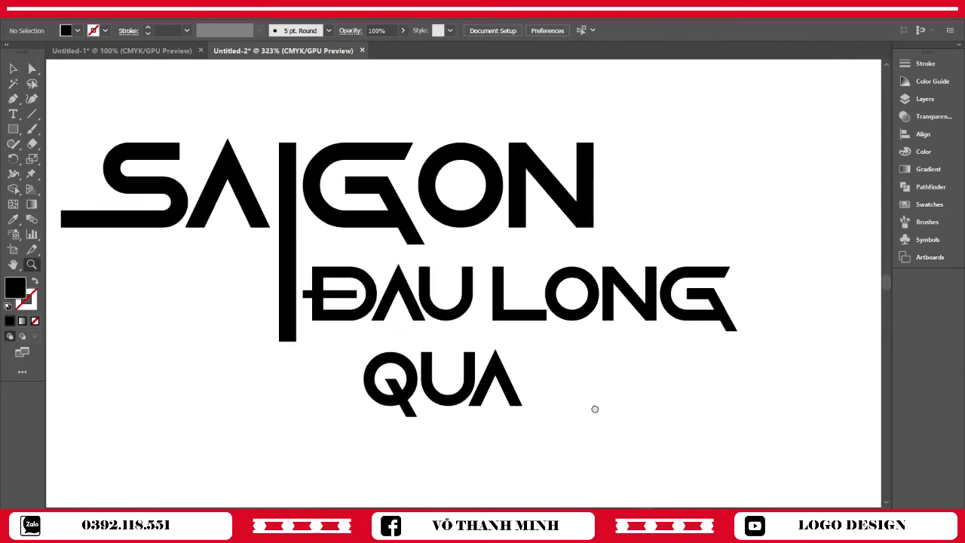
pyautogui.keyDown('alt'); pyautogui.click(623, 402); pyautogui.keyUp('alt')
pyautogui.click(13, 69)
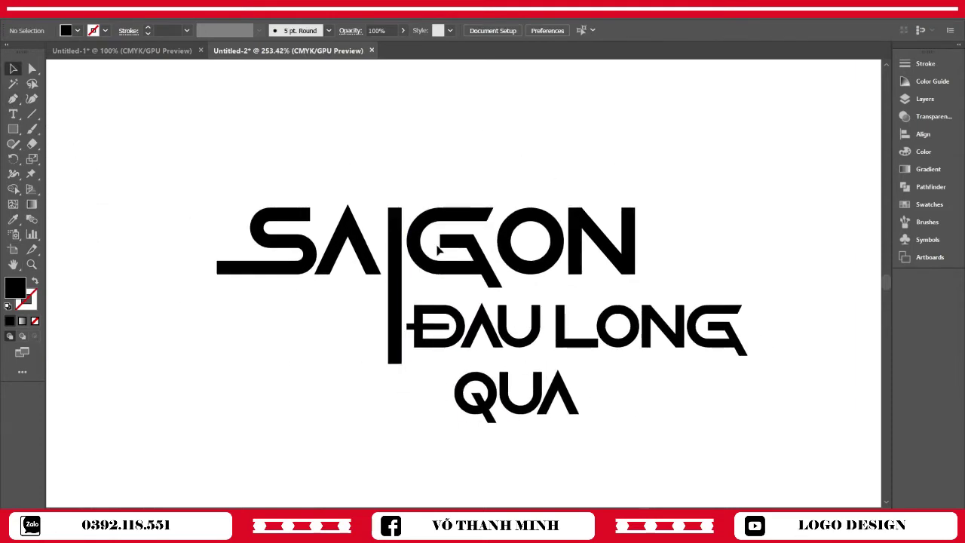
# - Ungroup ĐAU and delete its U
pyautogui.click(543, 328)
pyautogui.rightClick(538, 326)
pyautogui.click(621, 420)
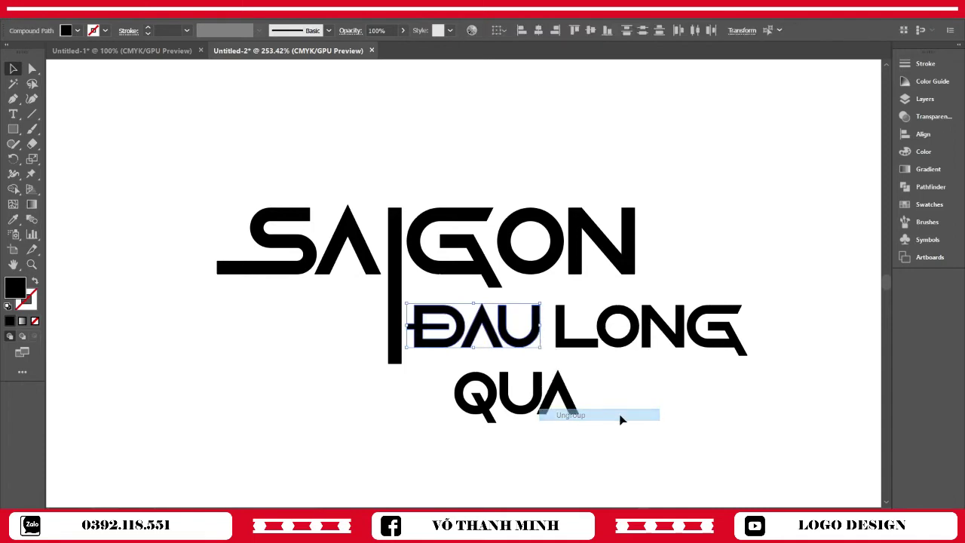
pyautogui.click(537, 335)
pyautogui.click(534, 332)
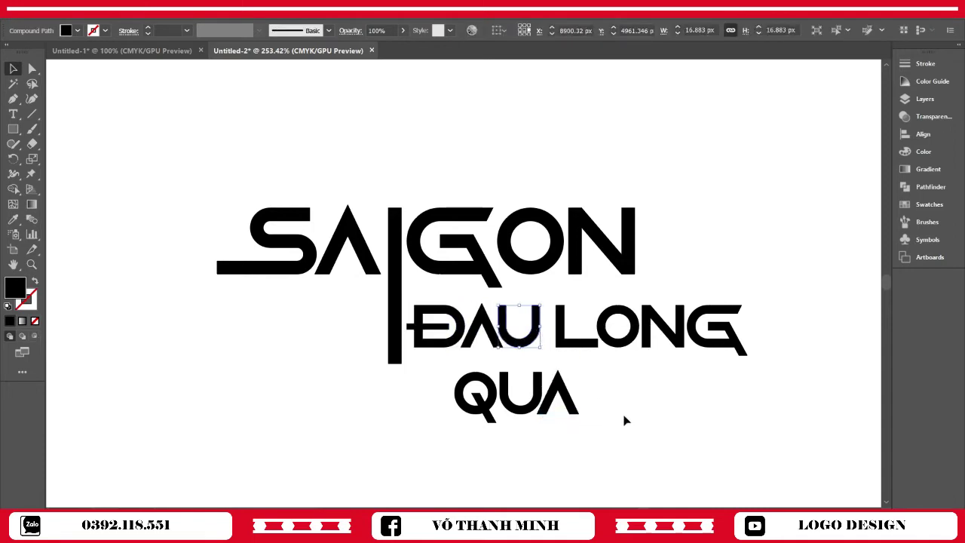
pyautogui.press('Delete')
# - Stretch QUA's U arms upward into the ĐAU line
pyautogui.moveTo(551, 397)
pyautogui.mouseDown()
pyautogui.moveTo(560, 399)
pyautogui.moveTo(548, 312)
pyautogui.mouseUp()
pyautogui.click(30, 70)
pyautogui.click(618, 458)
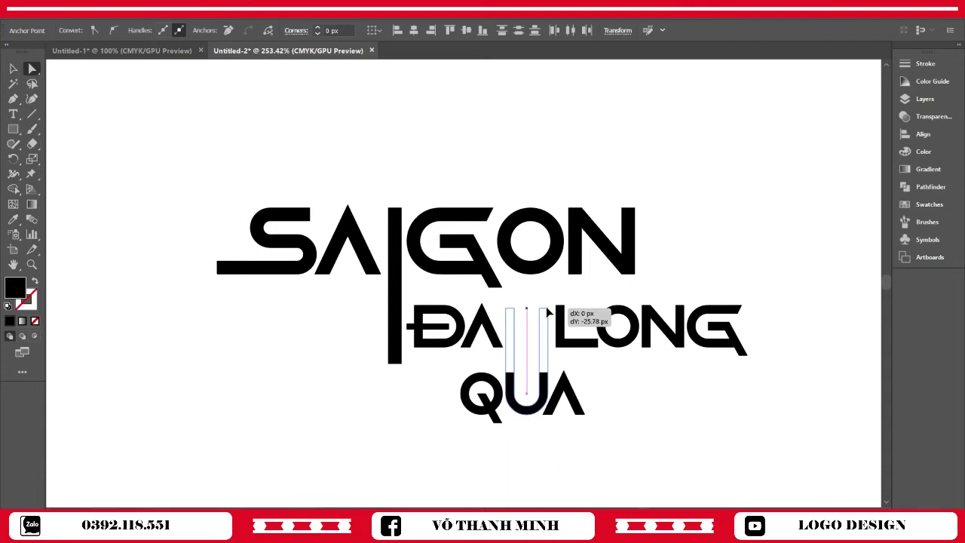
pyautogui.moveTo(548, 312); pyautogui.dragTo(548, 305)
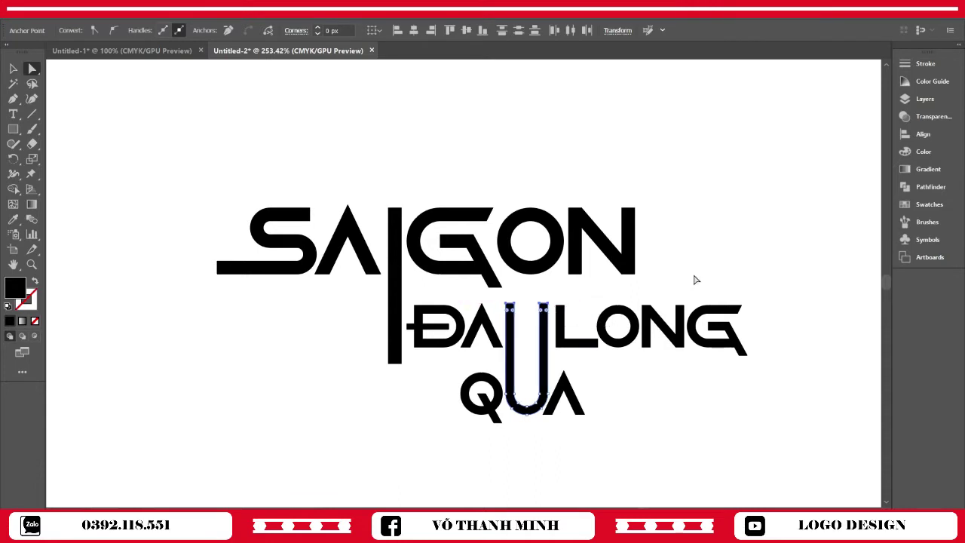
pyautogui.click(586, 473)
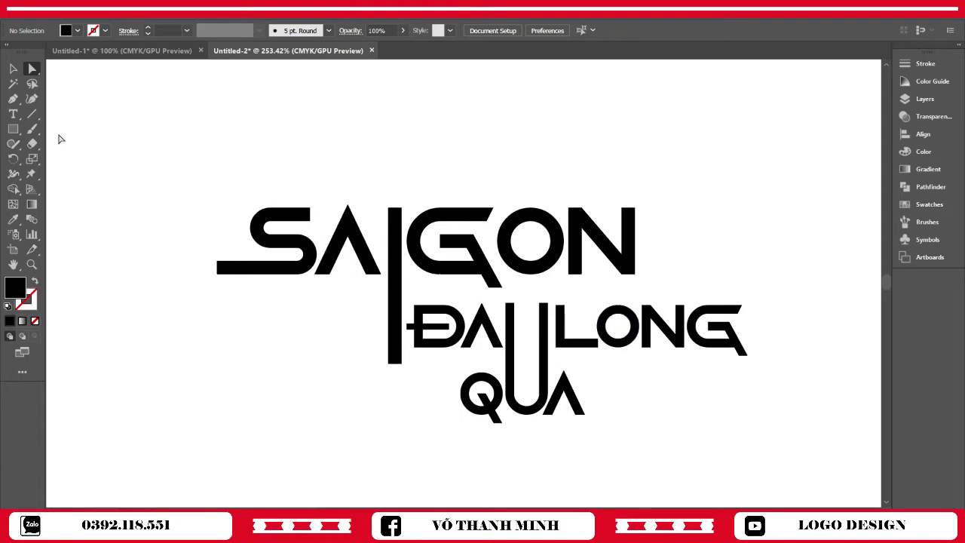
# - Shorten the right arm of the U by dragging its top-right anchor down
pyautogui.click(15, 72)
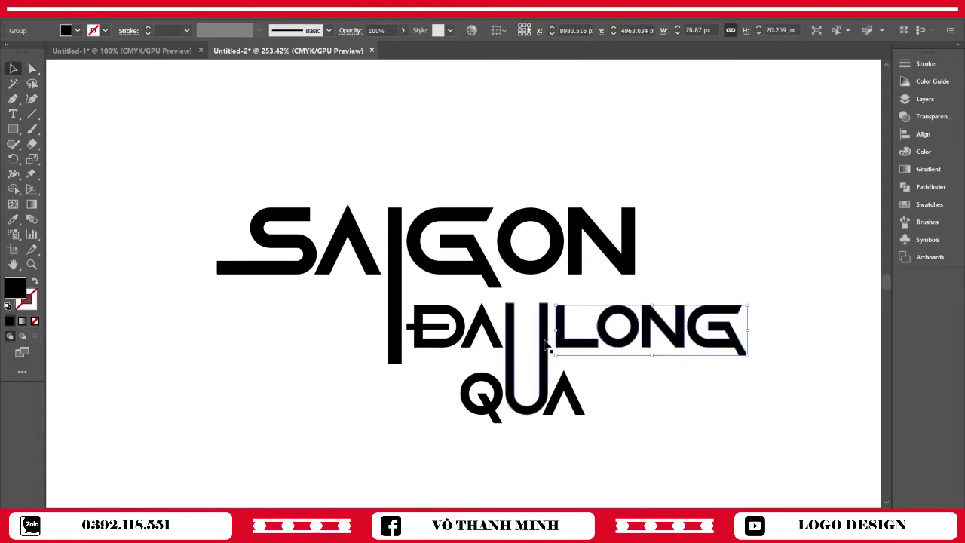
pyautogui.keyDown('shift'); pyautogui.click(498, 339); pyautogui.keyUp('shift')
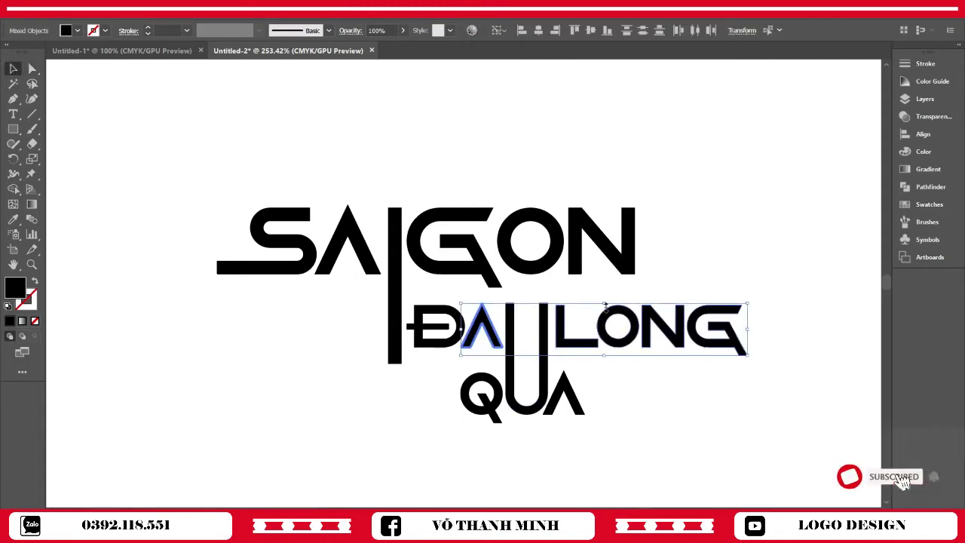
pyautogui.click(708, 385)
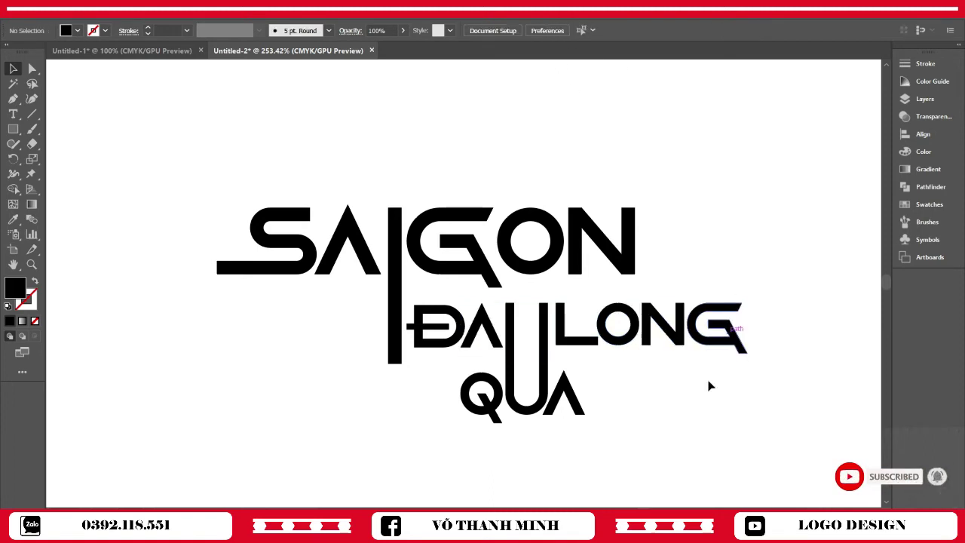
pyautogui.press('a')
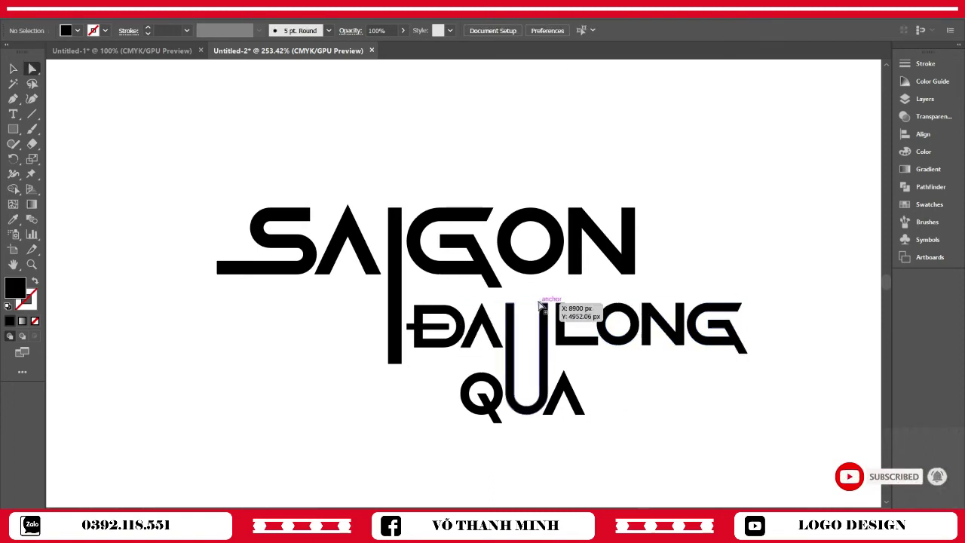
pyautogui.click(548, 306)
pyautogui.moveTo(549, 306); pyautogui.dragTo(548, 348)
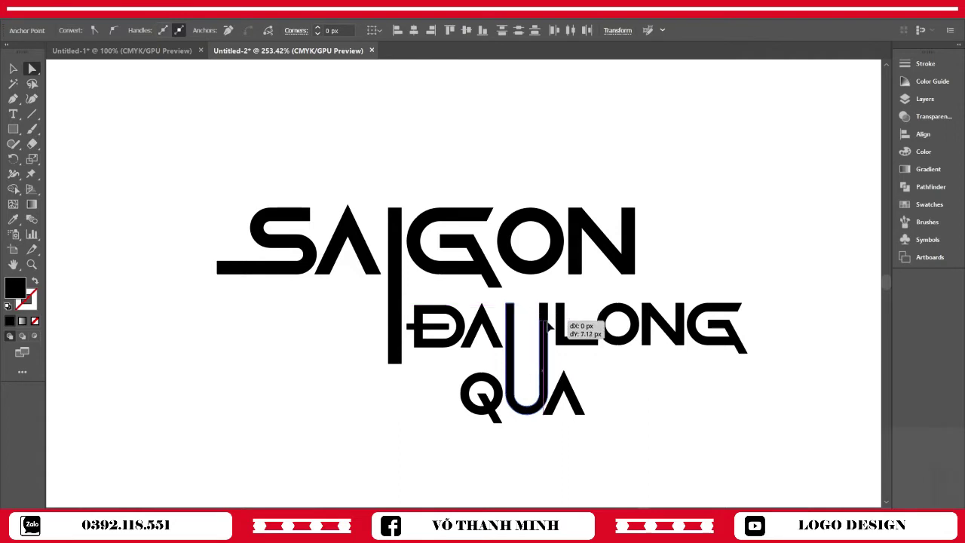
pyautogui.click(609, 384)
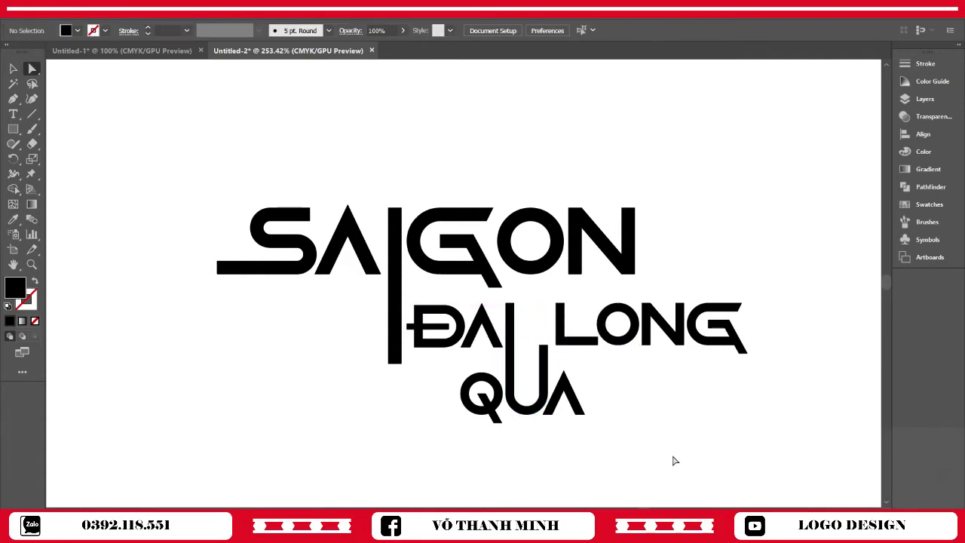
pyautogui.moveTo(687, 455); pyautogui.dragTo(616, 457)
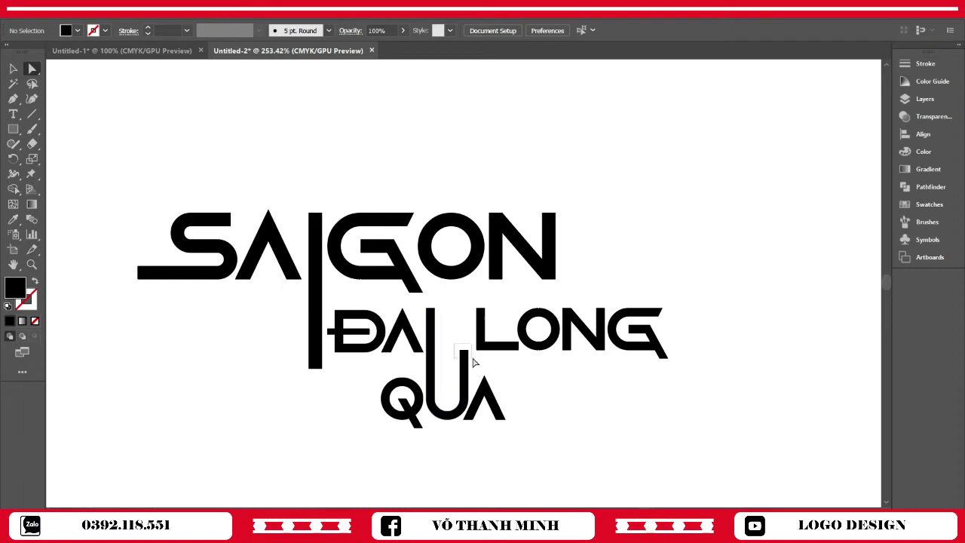
# - Raise the U's right arm and stretch LONG's L bottom bar rightward beneath the word
pyautogui.moveTo(473, 362); pyautogui.dragTo(470, 343)
pyautogui.click(635, 269)
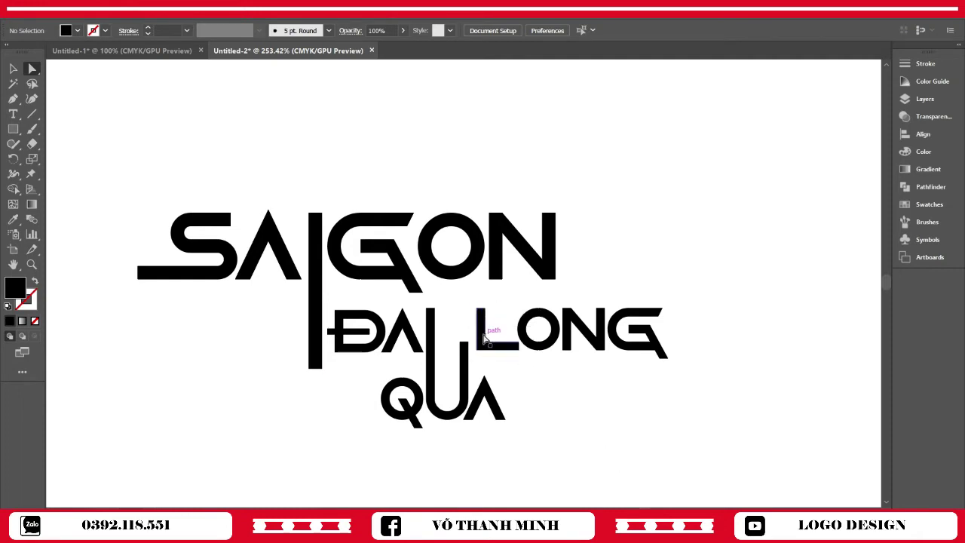
pyautogui.moveTo(481, 342); pyautogui.dragTo(484, 355)
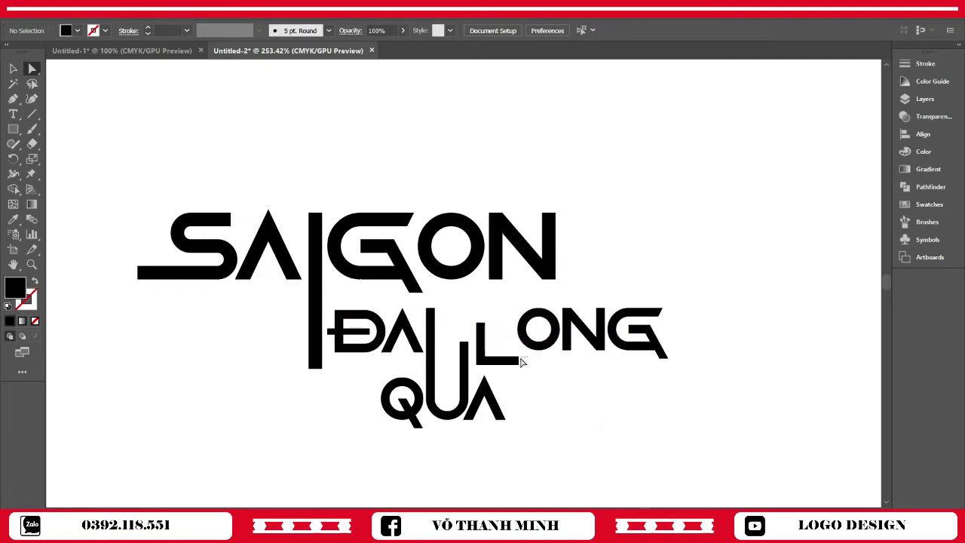
pyautogui.click(520, 362)
pyautogui.moveTo(519, 366); pyautogui.dragTo(679, 389)
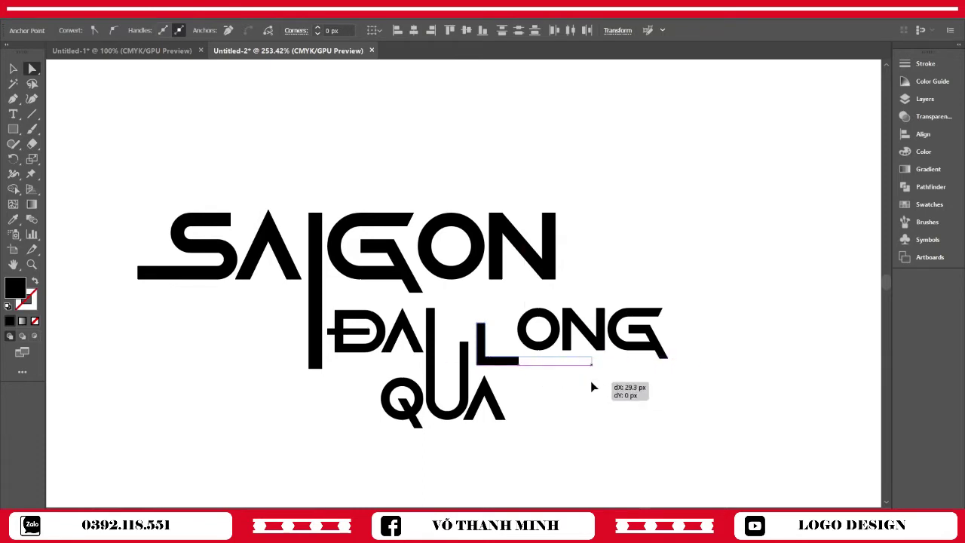
pyautogui.moveTo(678, 389)
pyautogui.mouseDown()
pyautogui.moveTo(656, 387)
pyautogui.moveTo(670, 380)
pyautogui.mouseUp()
pyautogui.click(714, 358)
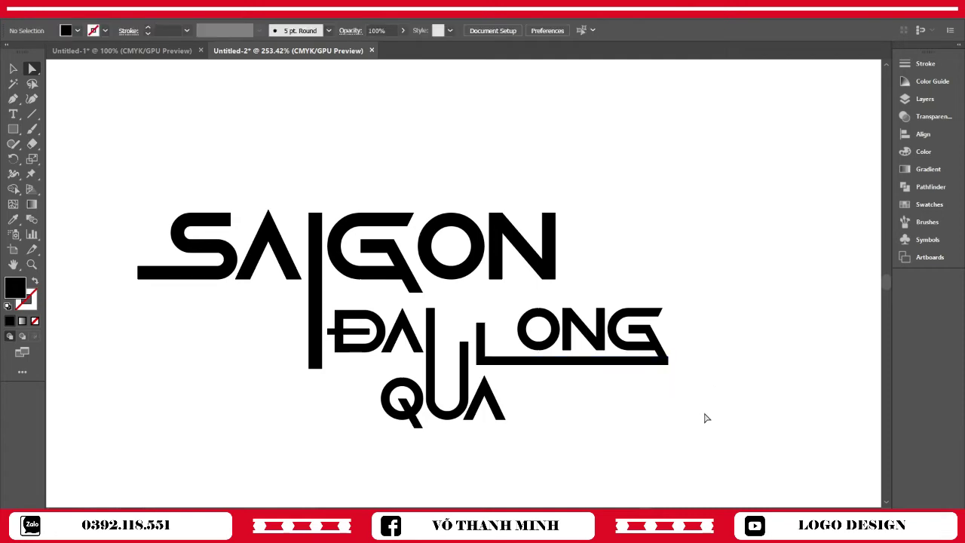
# - Raise the tops of the L and the N in LONG
pyautogui.scroll(2, 705, 416)
pyautogui.moveTo(490, 365); pyautogui.dragTo(486, 346)
pyautogui.click(614, 301)
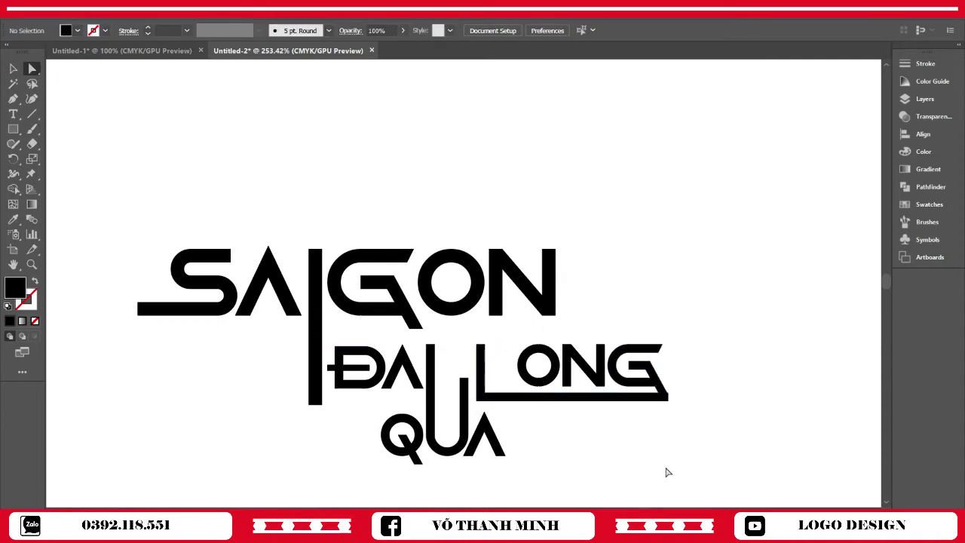
pyautogui.moveTo(603, 446)
pyautogui.mouseDown()
pyautogui.moveTo(638, 405)
pyautogui.moveTo(657, 416)
pyautogui.moveTo(657, 431)
pyautogui.mouseUp()
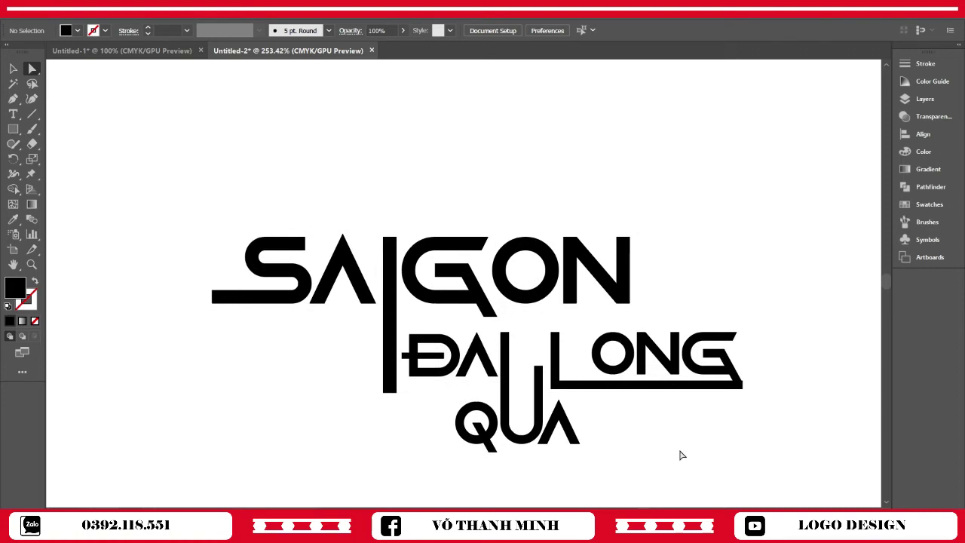
pyautogui.moveTo(667, 446); pyautogui.dragTo(668, 428)
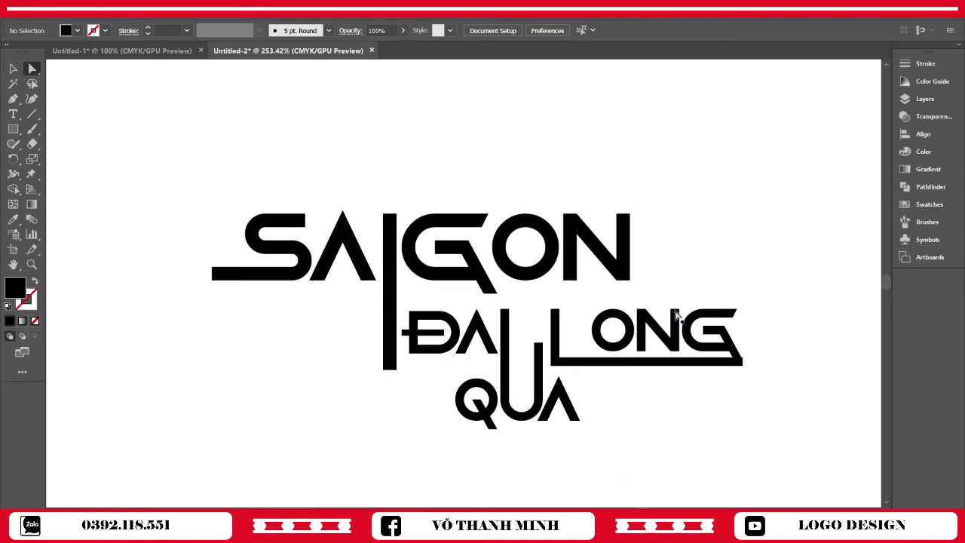
pyautogui.moveTo(676, 315); pyautogui.dragTo(680, 300)
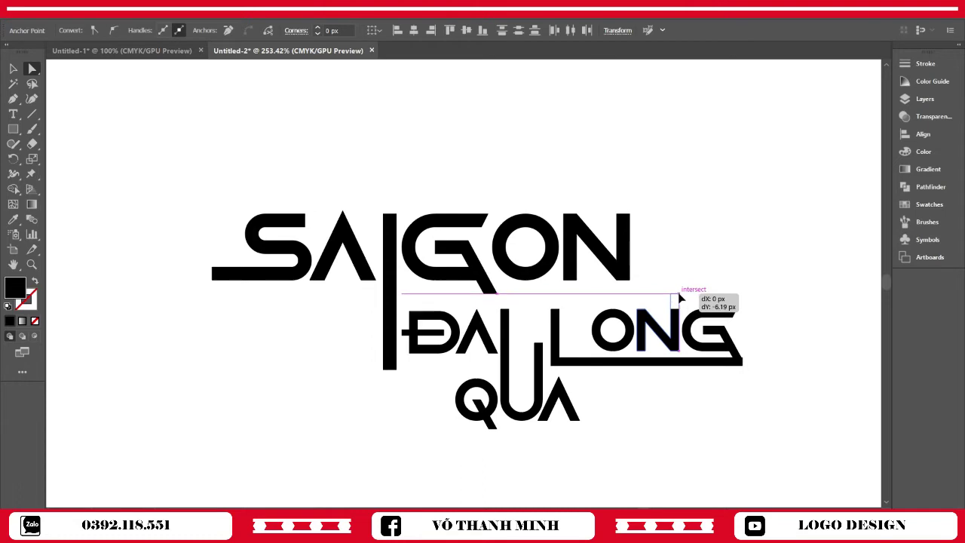
pyautogui.click(724, 271)
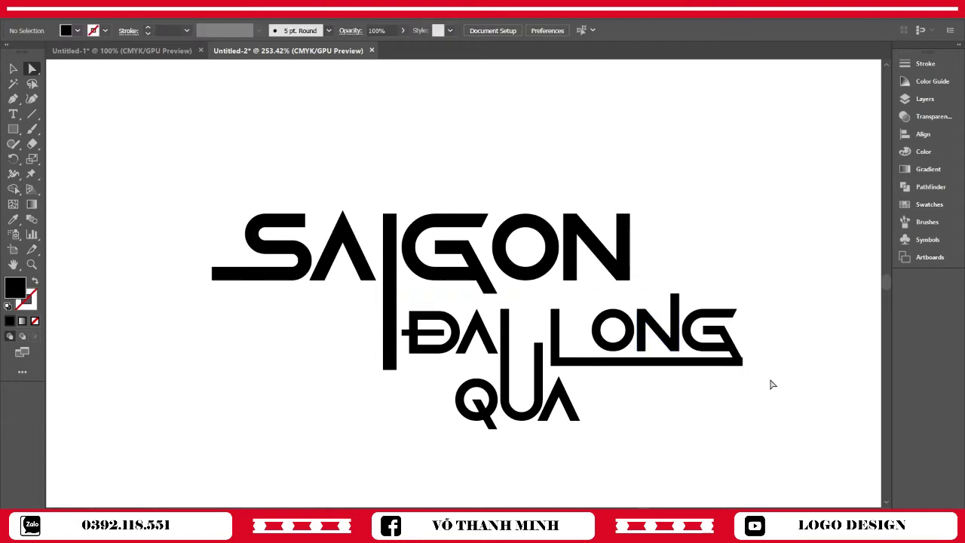
# - Zoom in closely on the NG of LONG
pyautogui.press('z')
pyautogui.moveTo(830, 423); pyautogui.dragTo(167, 172)
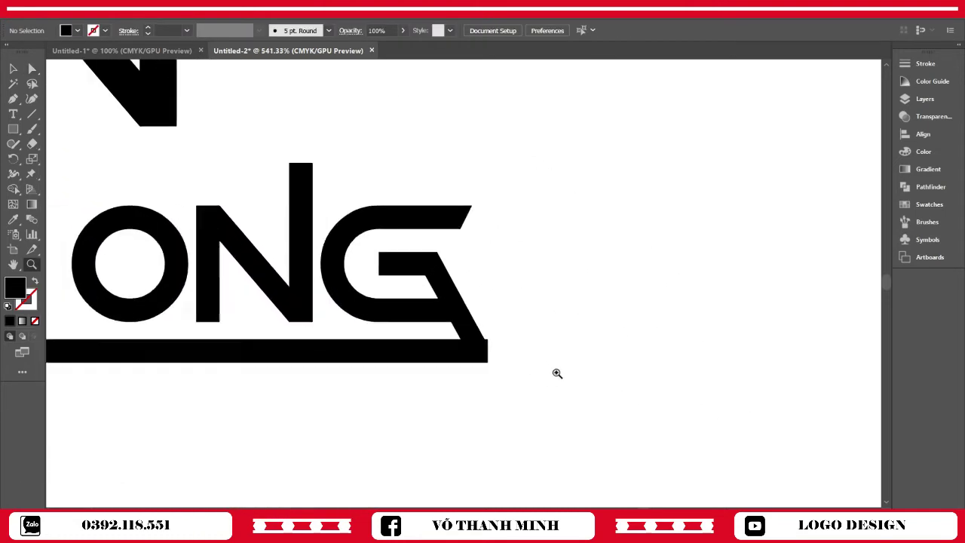
pyautogui.click(32, 69)
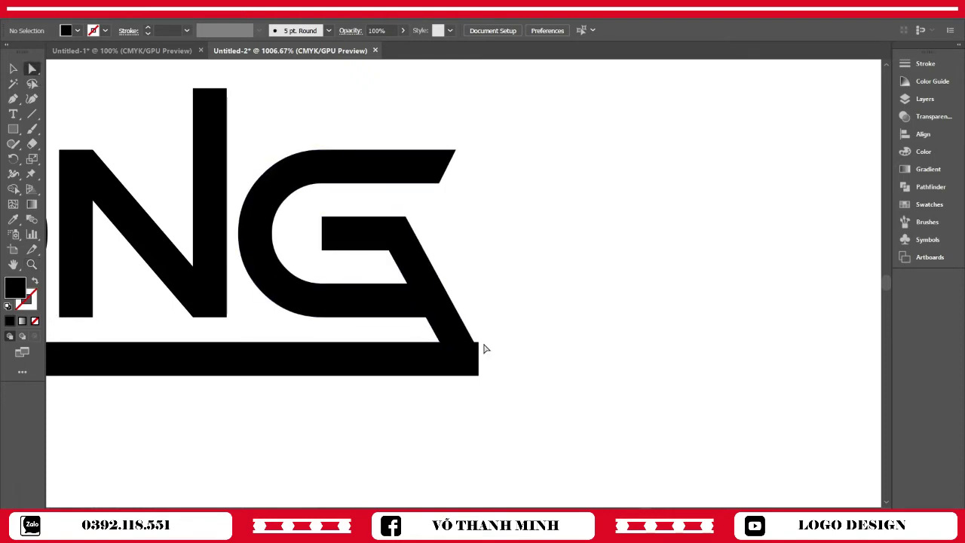
# - Extend the underline past the G and draw a cutting line continuing the G's diagonal
pyautogui.moveTo(478, 338)
pyautogui.mouseDown()
pyautogui.moveTo(481, 382)
pyautogui.moveTo(519, 382)
pyautogui.mouseUp()
pyautogui.click(533, 320)
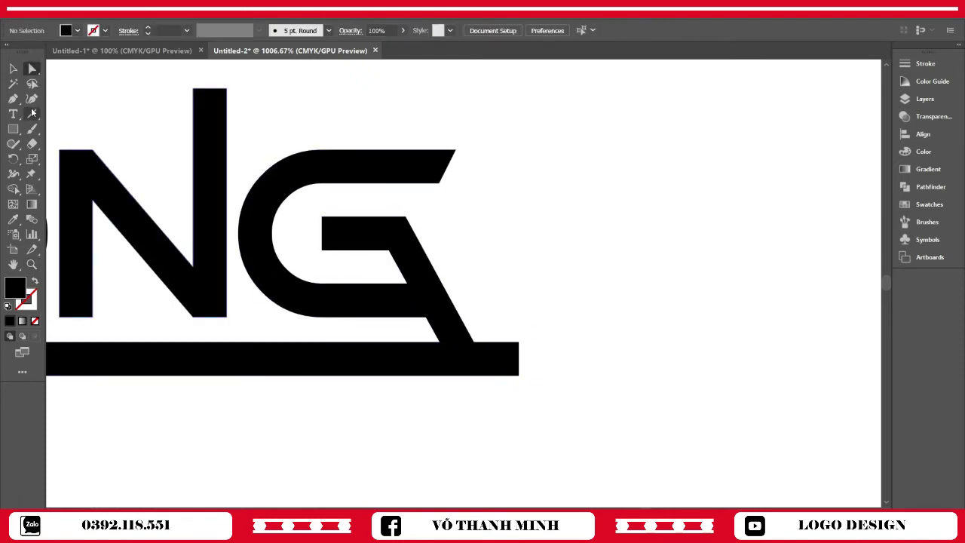
pyautogui.click(32, 113)
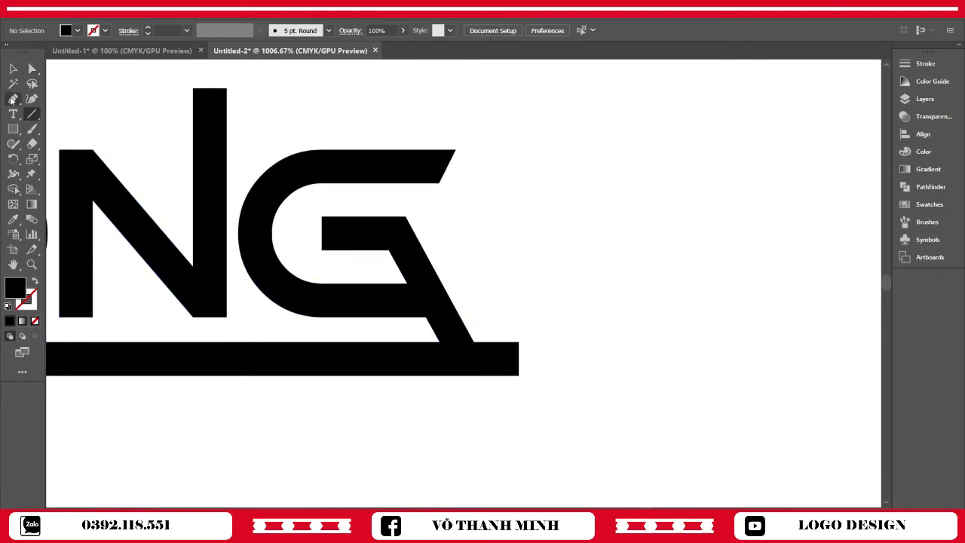
pyautogui.click(12, 99)
pyautogui.click(405, 218)
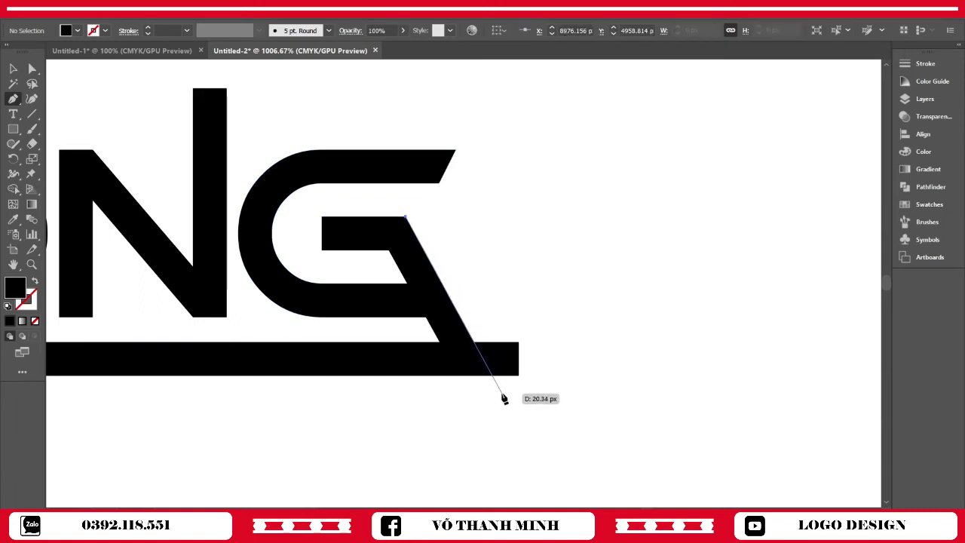
pyautogui.click(503, 394)
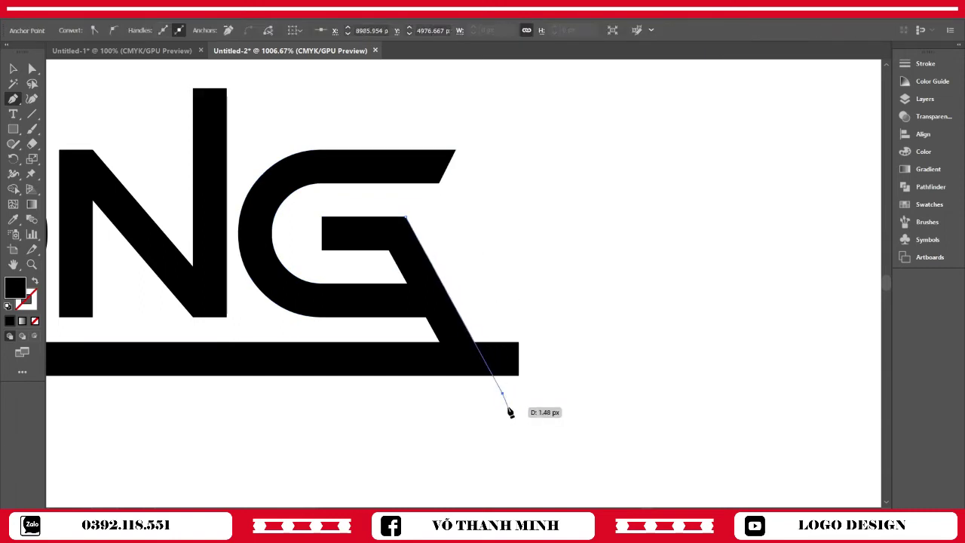
# - Remove the bar piece right of the diagonal with Shape Builder and clear the stray line
pyautogui.press('v')
pyautogui.moveTo(577, 351); pyautogui.dragTo(508, 389)
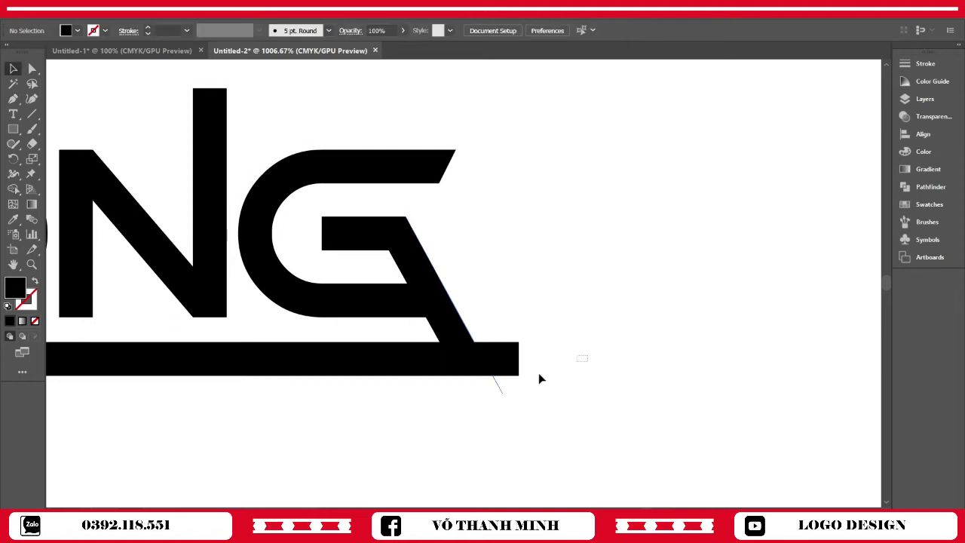
pyautogui.hotkey('shift', 'm')
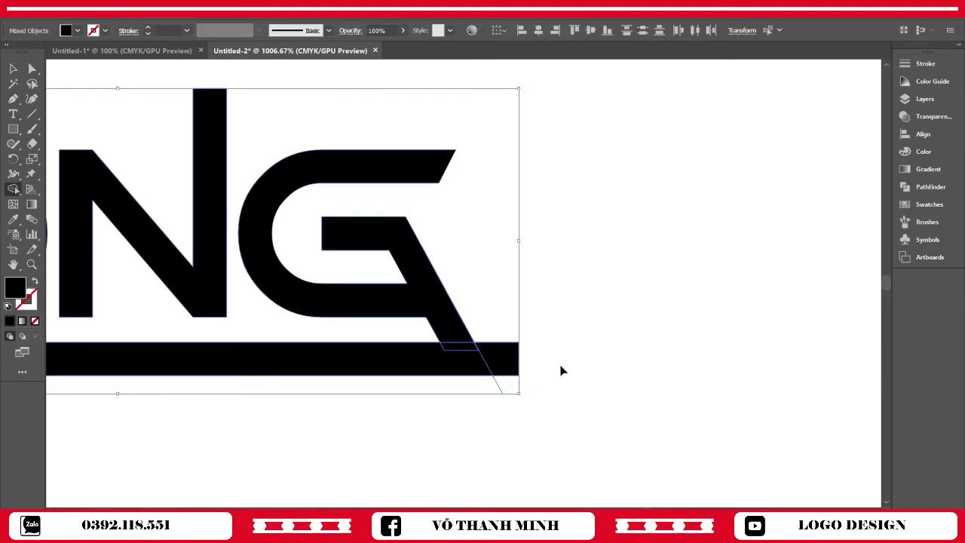
pyautogui.keyDown('alt'); pyautogui.click(506, 355); pyautogui.keyUp('alt')
pyautogui.press('v')
pyautogui.click(491, 434)
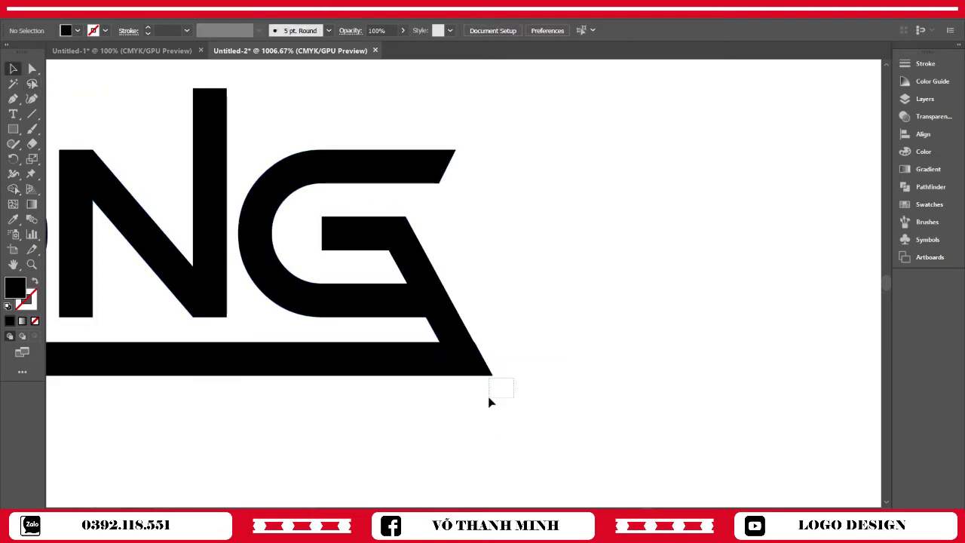
pyautogui.moveTo(489, 398)
pyautogui.mouseDown()
pyautogui.moveTo(514, 408)
pyautogui.moveTo(605, 393)
pyautogui.moveTo(655, 357)
pyautogui.mouseUp()
pyautogui.click(533, 408)
# - Zoom out and nudge the L's left stem right, then slightly back left
pyautogui.press('z')
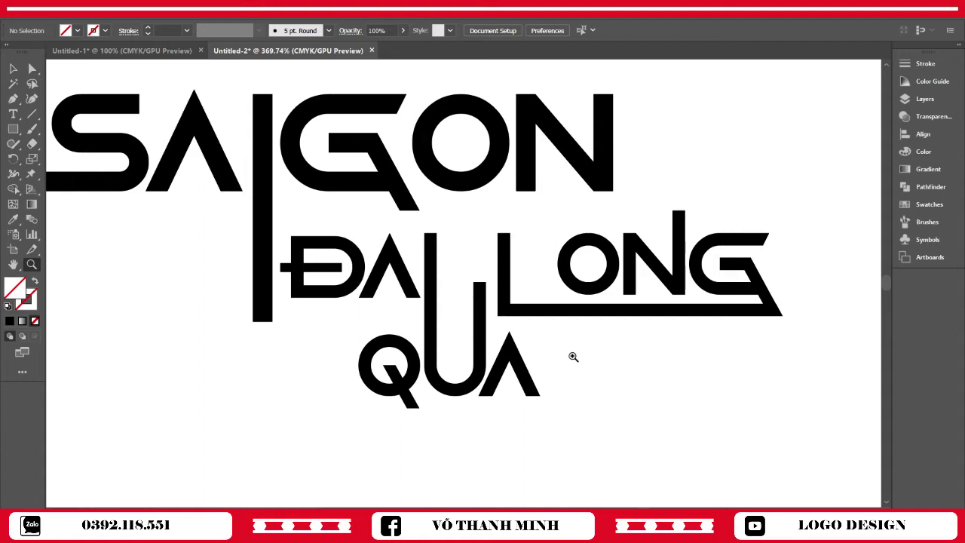
pyautogui.press('v')
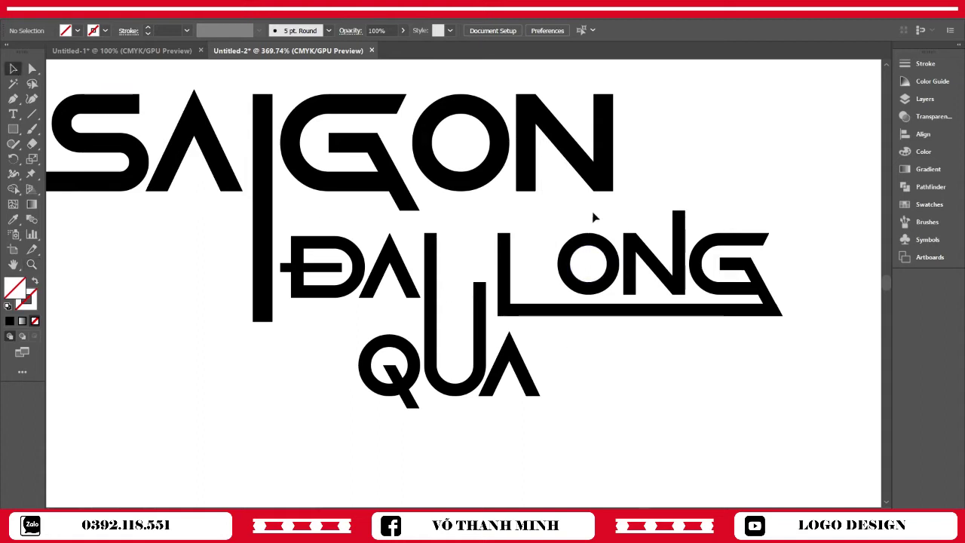
pyautogui.click(772, 311)
pyautogui.click(821, 287)
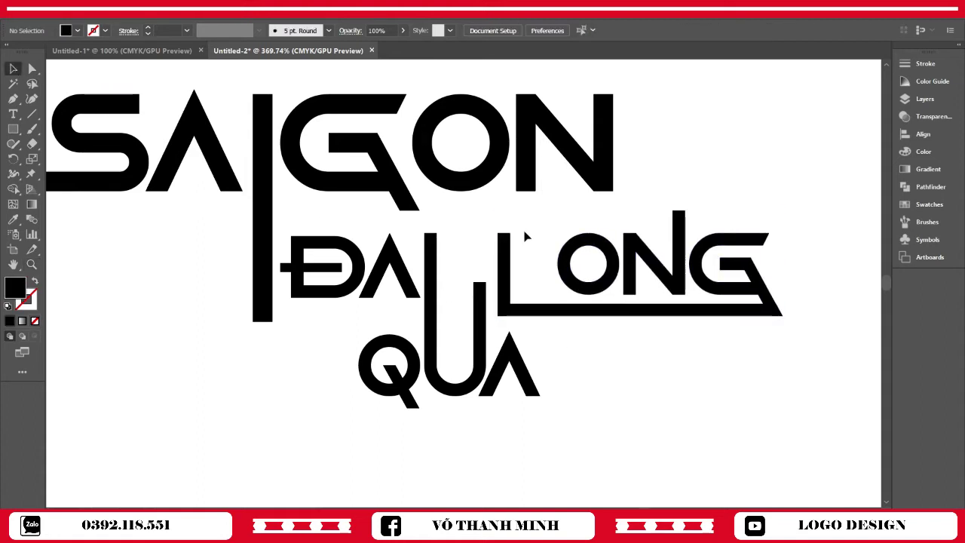
pyautogui.press('a')
pyautogui.moveTo(518, 309); pyautogui.dragTo(518, 310)
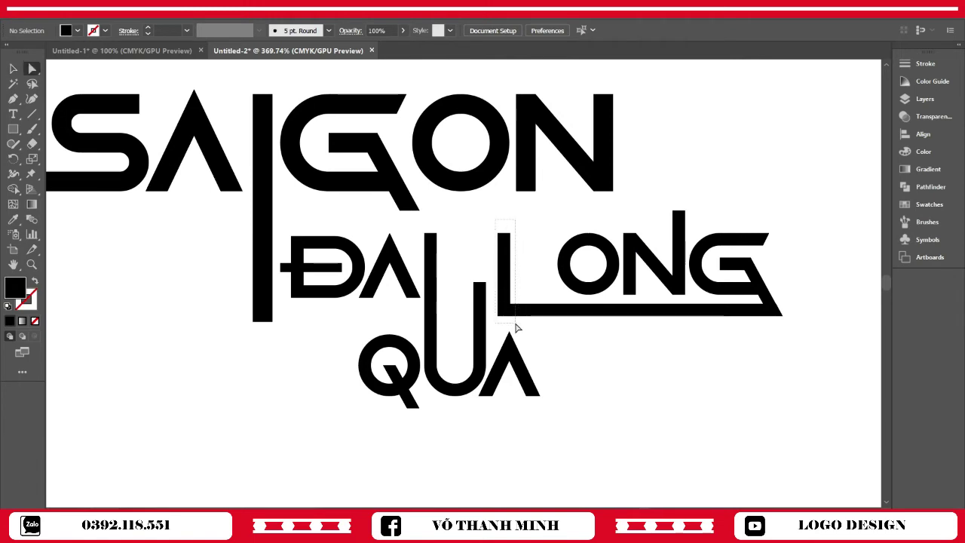
pyautogui.press('Right')
pyautogui.press('Right')
pyautogui.press('Right')
pyautogui.press('Right')
pyautogui.press('Right')
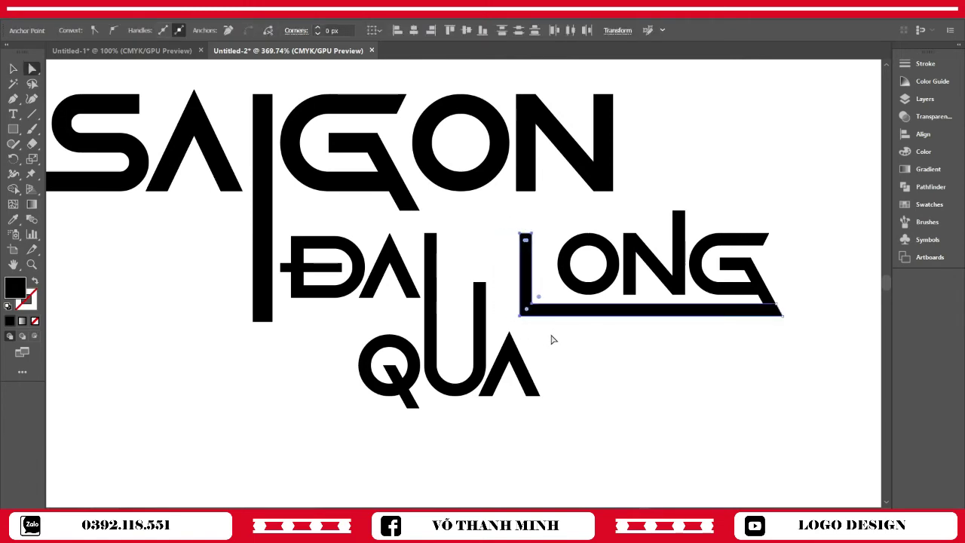
pyautogui.press('Left')
# - Nudge the whole LONG word group slightly to the left
pyautogui.press('v')
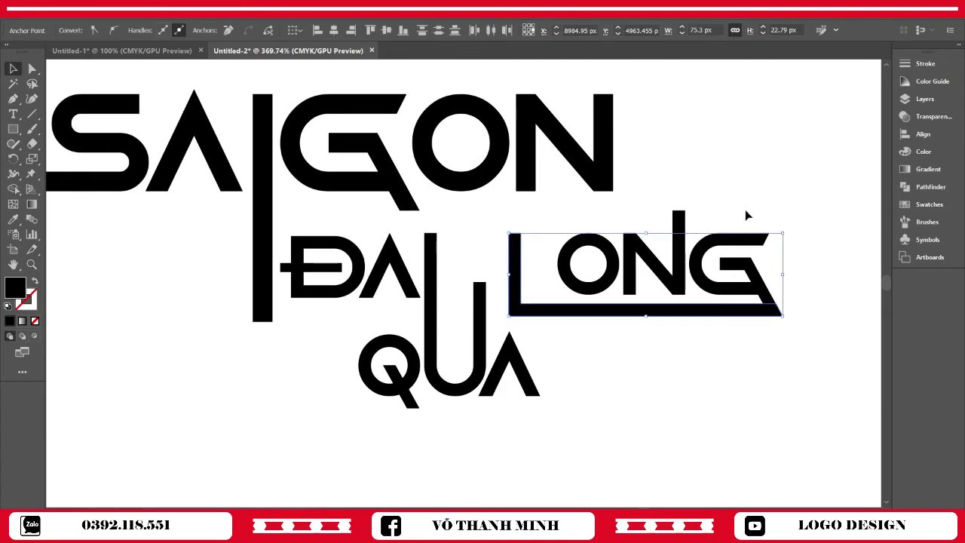
pyautogui.click(745, 217)
pyautogui.click(538, 310)
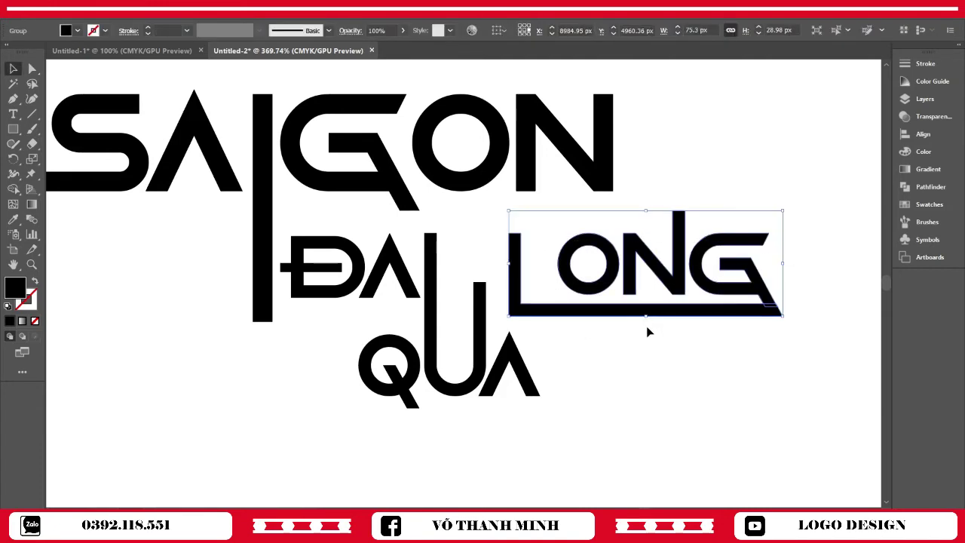
pyautogui.press('Left')
pyautogui.press('Left')
pyautogui.click(813, 152)
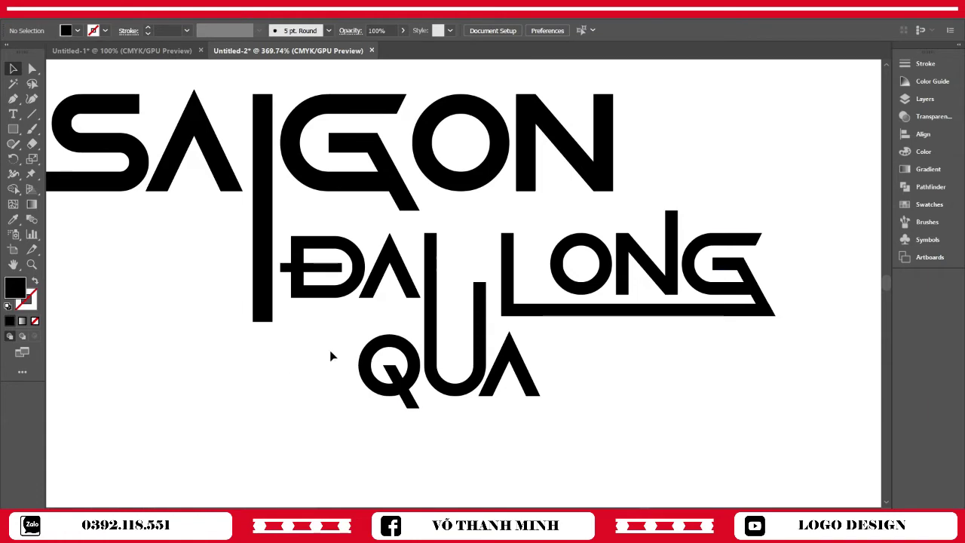
# - Shorten the tall bar beside ĐA by raising its bottom anchor
pyautogui.moveTo(400, 438); pyautogui.dragTo(517, 426)
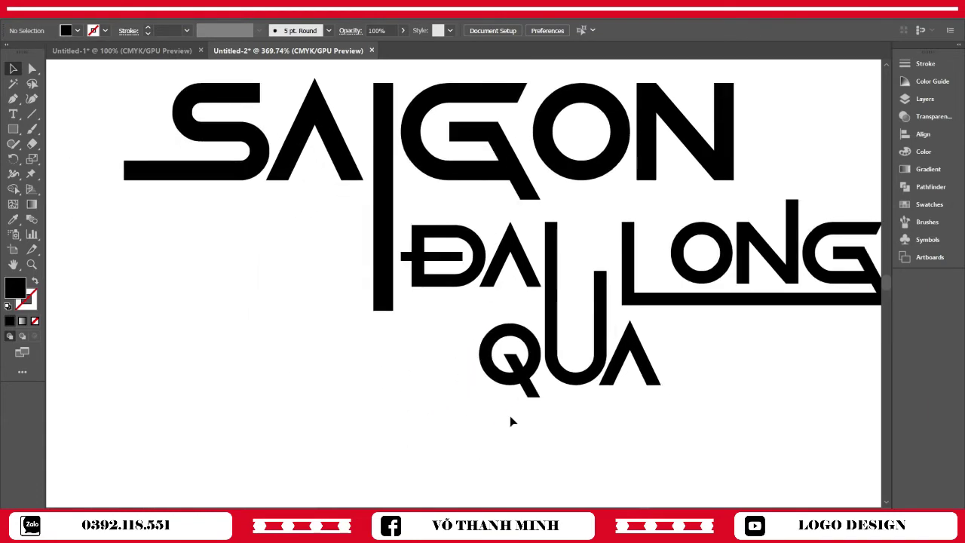
pyautogui.moveTo(412, 349); pyautogui.dragTo(419, 418)
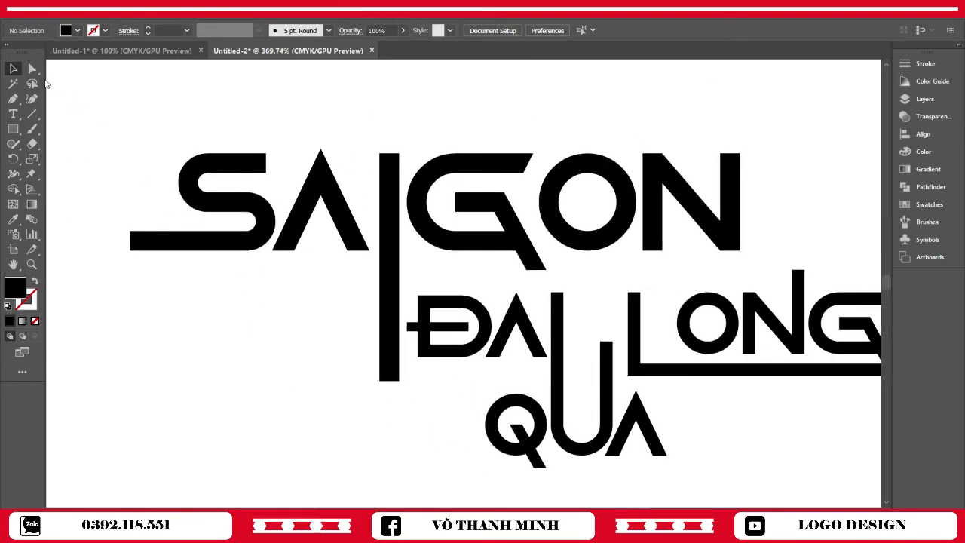
pyautogui.click(32, 69)
pyautogui.click(400, 381)
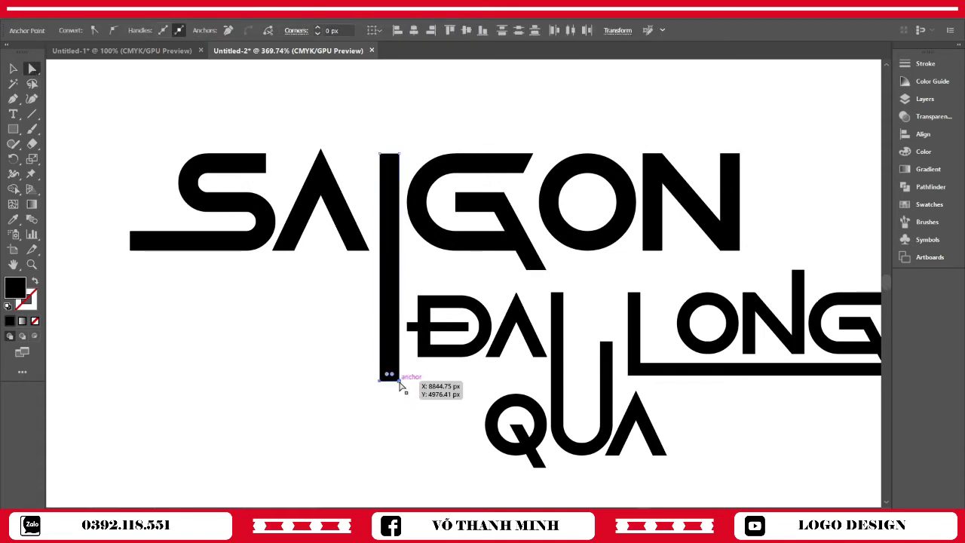
pyautogui.moveTo(399, 382); pyautogui.dragTo(399, 357)
pyautogui.click(405, 418)
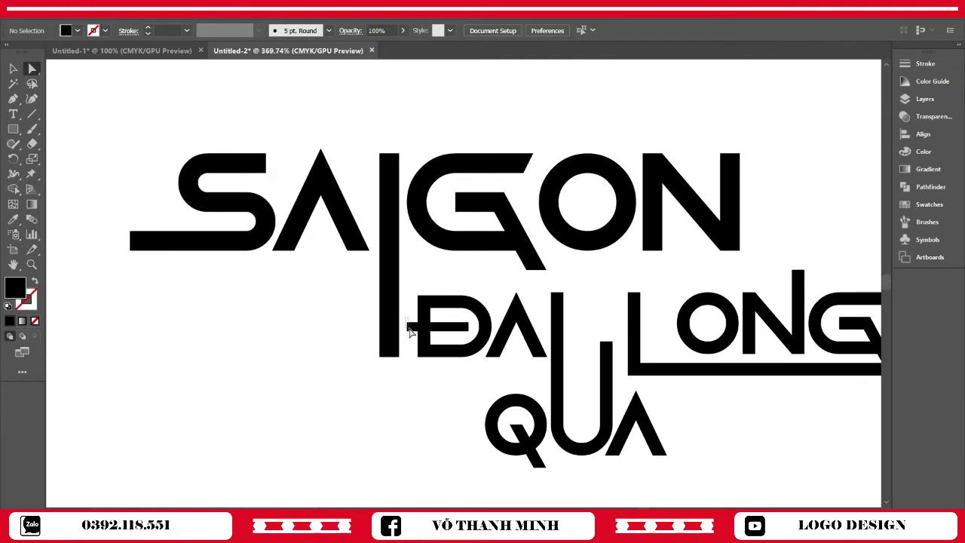
# - Stretch the Đ crossbar's left end far left into a long horizontal line
pyautogui.moveTo(409, 331); pyautogui.dragTo(191, 332)
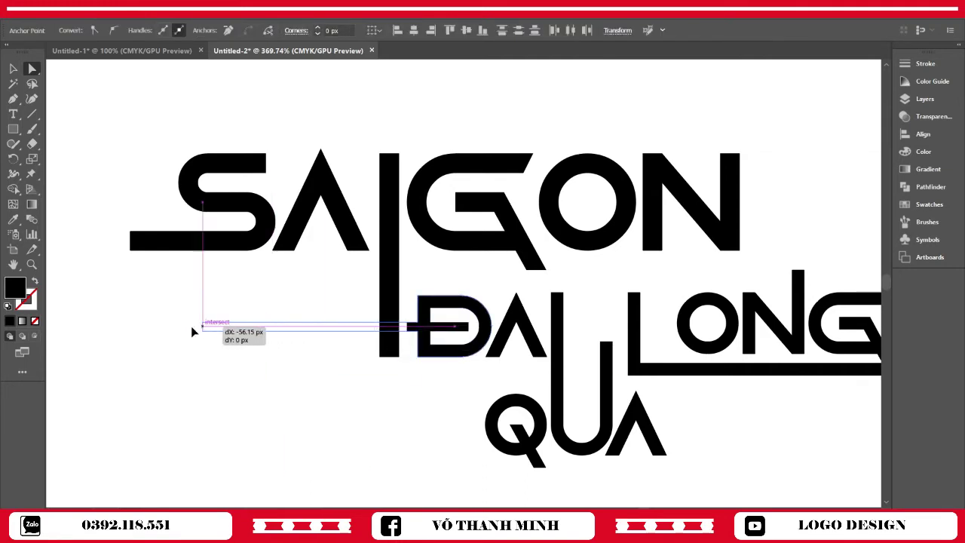
pyautogui.moveTo(192, 332); pyautogui.dragTo(130, 326)
pyautogui.click(351, 374)
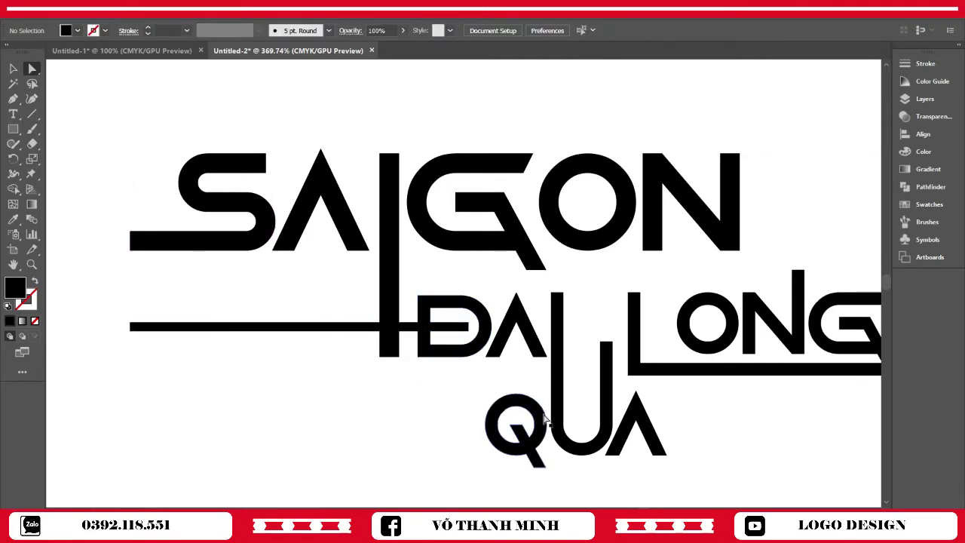
pyautogui.press('z')
pyautogui.moveTo(544, 419); pyautogui.dragTo(498, 407)
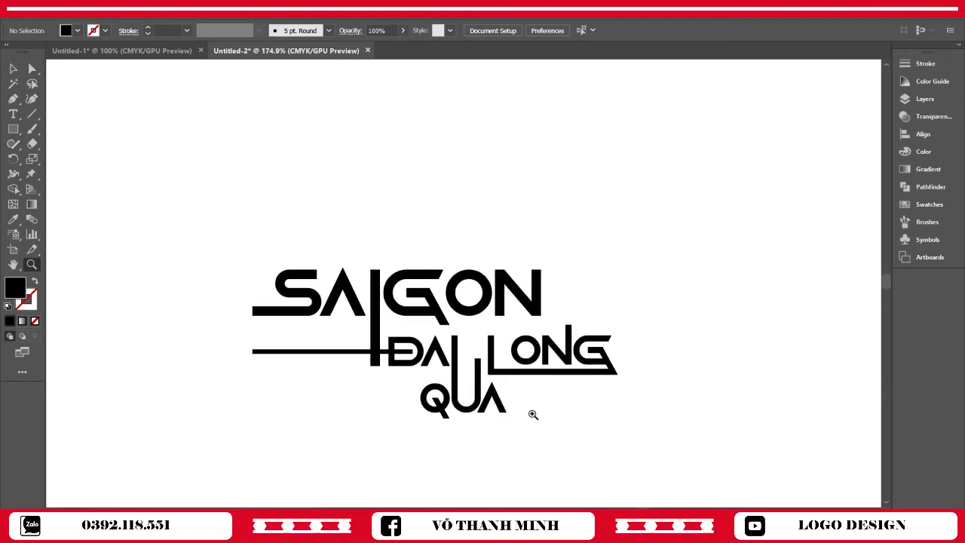
# - Zoom in on the lettering until the word QUA fills the view
pyautogui.moveTo(534, 411)
pyautogui.mouseDown()
pyautogui.moveTo(577, 437)
pyautogui.moveTo(571, 444)
pyautogui.mouseUp()
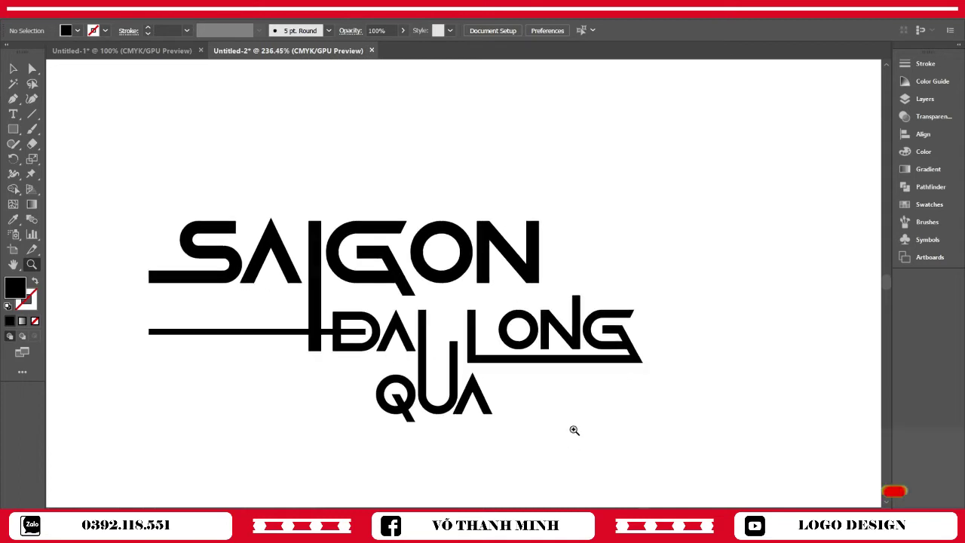
pyautogui.click(428, 438)
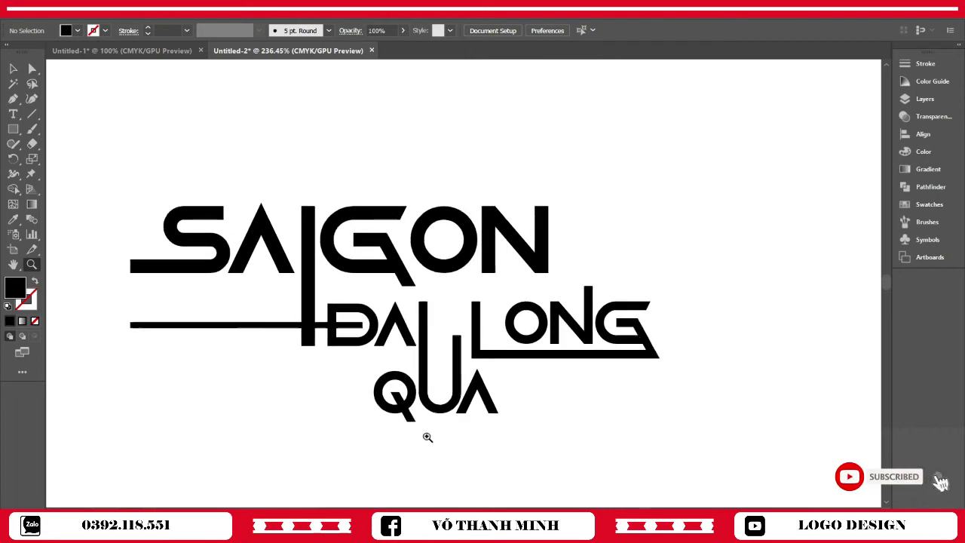
pyautogui.moveTo(428, 437)
pyautogui.mouseDown()
pyautogui.moveTo(457, 451)
pyautogui.moveTo(484, 407)
pyautogui.moveTo(433, 379)
pyautogui.moveTo(483, 435)
pyautogui.moveTo(573, 319)
pyautogui.moveTo(541, 351)
pyautogui.moveTo(176, 168)
pyautogui.mouseUp()
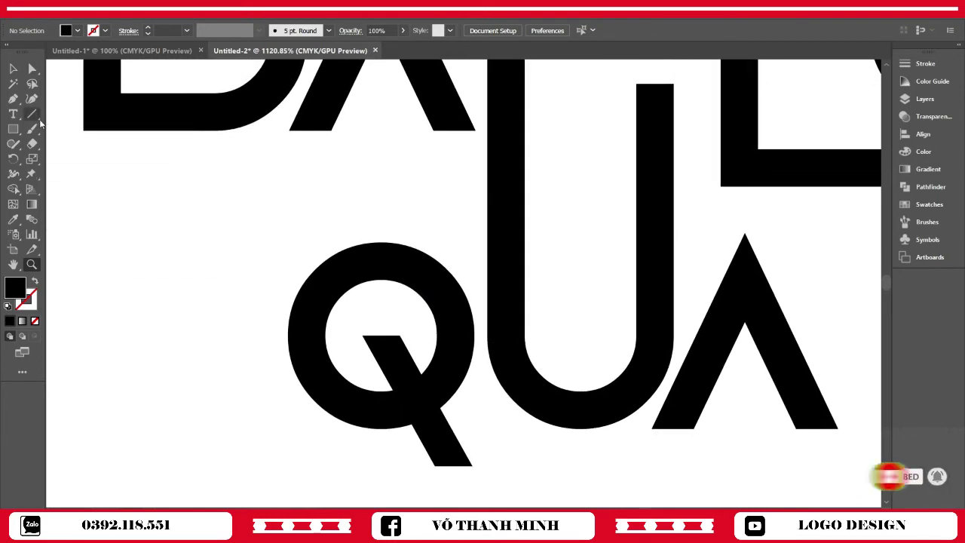
# - Draw a horizontal line across the Q's inside and check its width
pyautogui.click(33, 115)
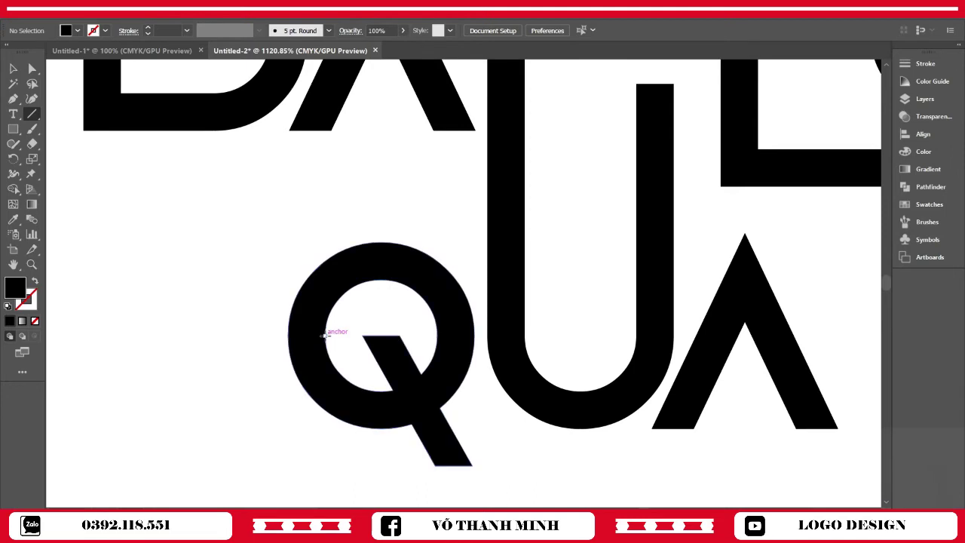
pyautogui.moveTo(325, 334); pyautogui.dragTo(435, 347)
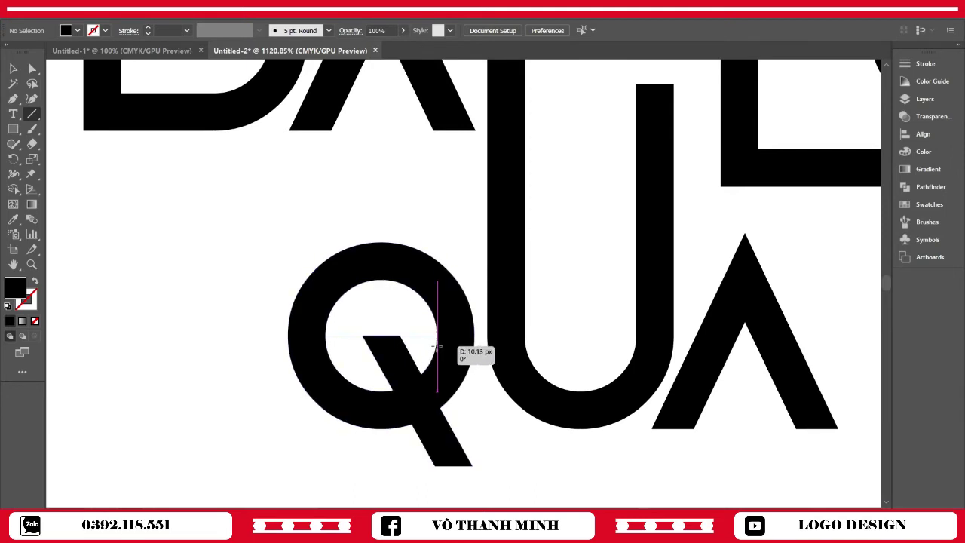
pyautogui.press('v')
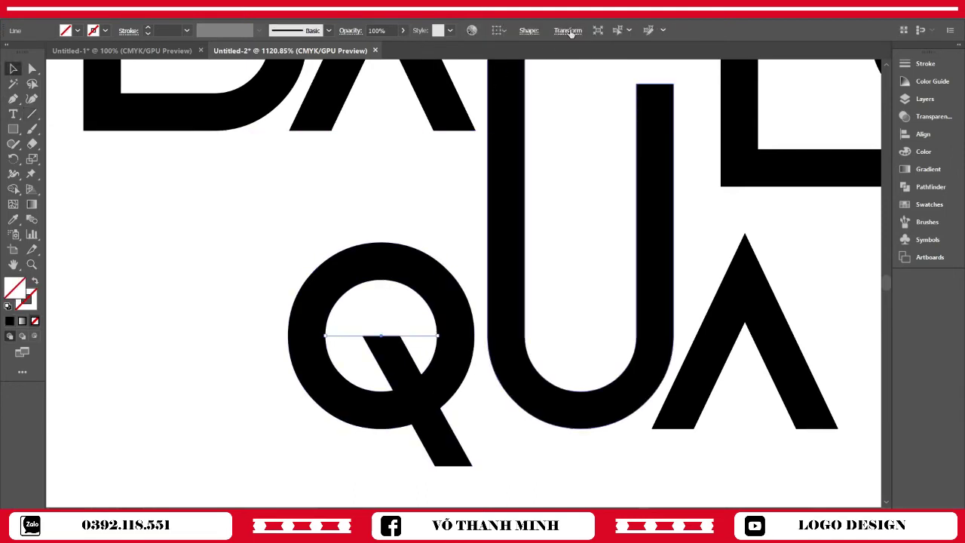
pyautogui.click(568, 31)
pyautogui.doubleClick(545, 52)
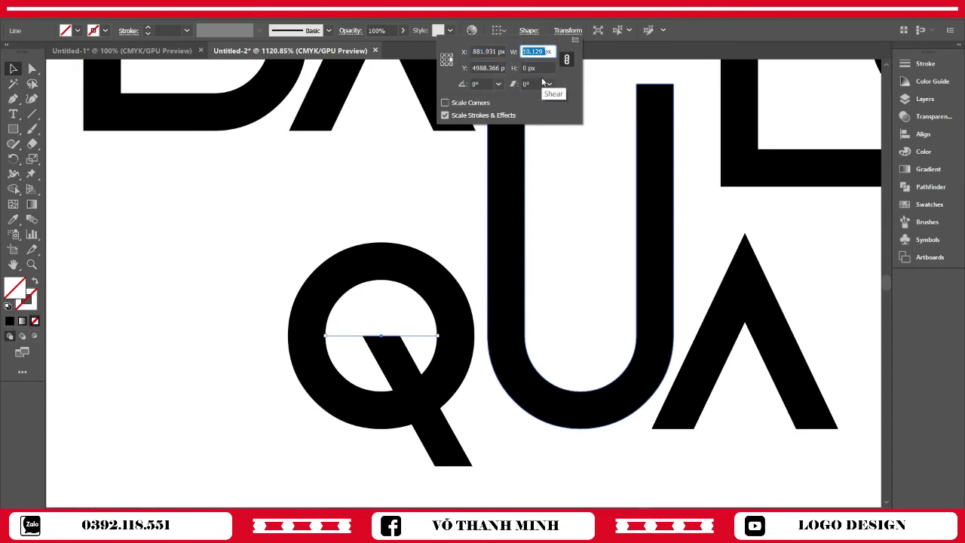
pyautogui.click(415, 343)
# - Create a 10.129 px circle with the Ellipse tool
pyautogui.moveTo(13, 130); pyautogui.dragTo(66, 159)
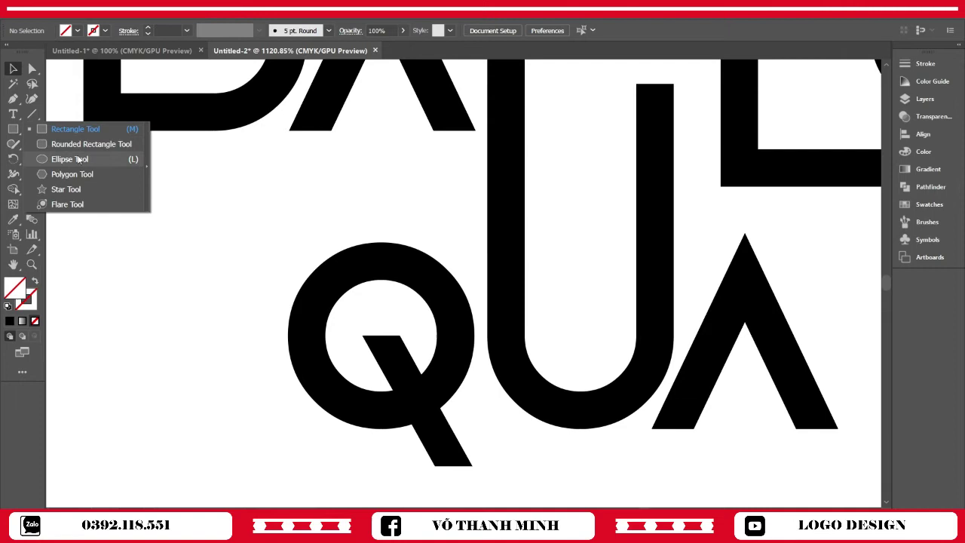
pyautogui.click(183, 210)
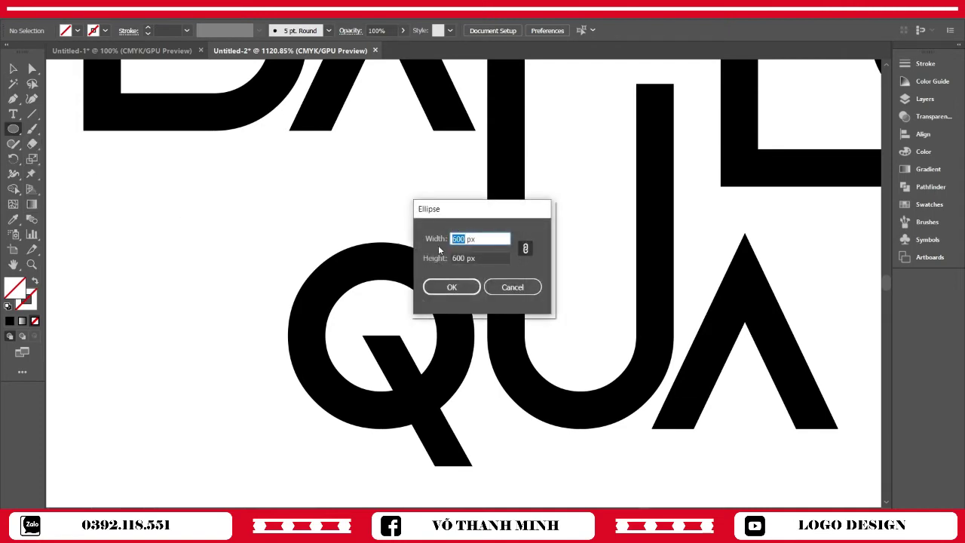
pyautogui.write('10.129')
pyautogui.press('Return')
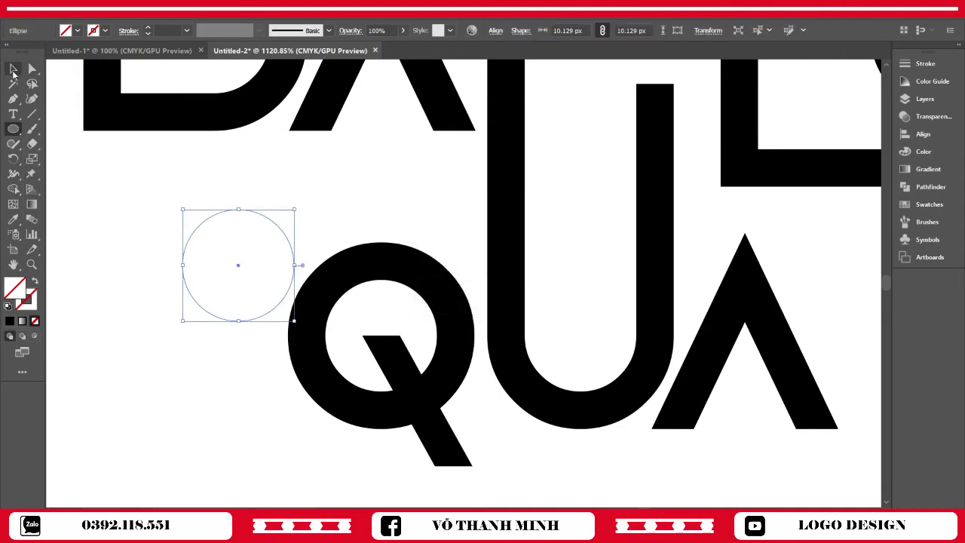
pyautogui.click(13, 70)
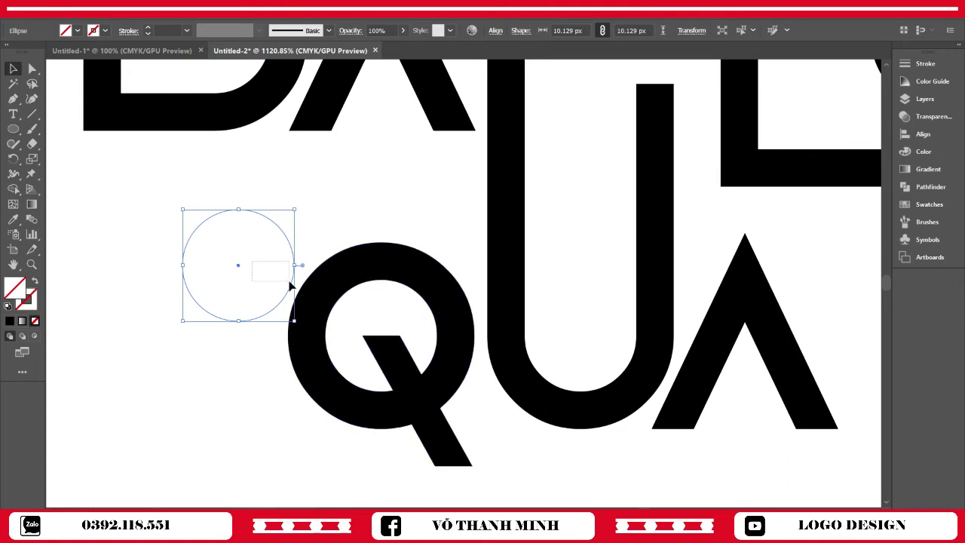
pyautogui.moveTo(290, 285); pyautogui.dragTo(331, 279)
pyautogui.click(237, 225)
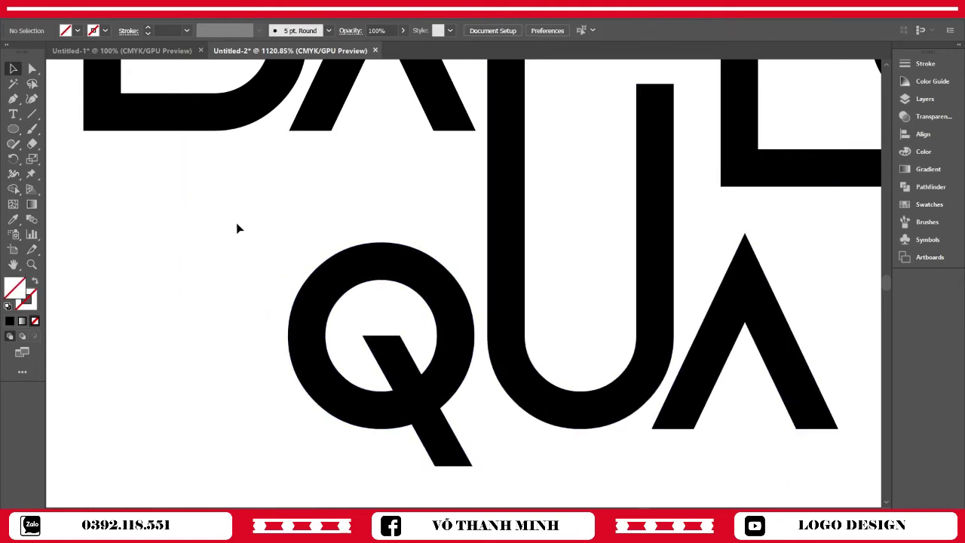
# - Fill the circle black, centre it in the Q's hole and enlarge it to 16.88 px
pyautogui.click(183, 260)
pyautogui.press('i')
pyautogui.click(377, 255)
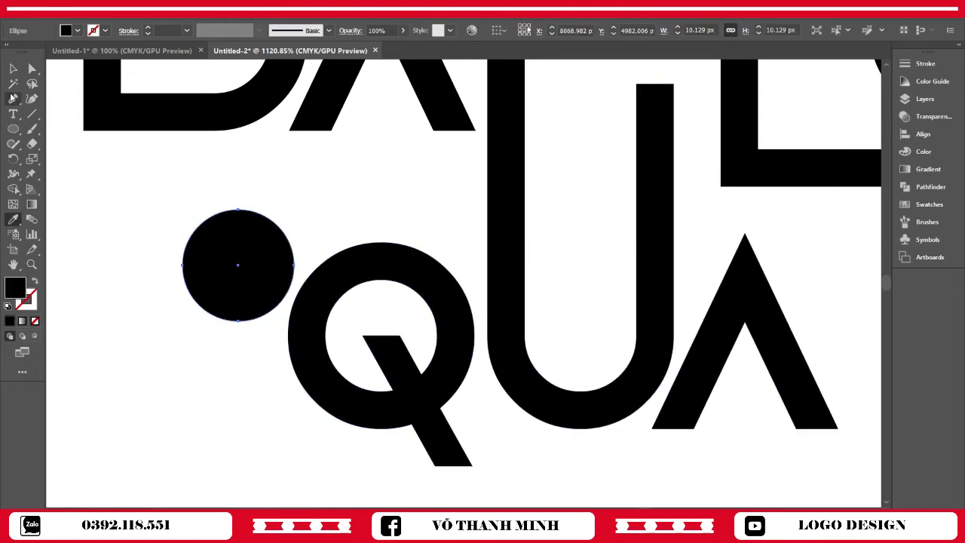
pyautogui.press('v')
pyautogui.moveTo(272, 281); pyautogui.dragTo(405, 354)
pyautogui.click(188, 376)
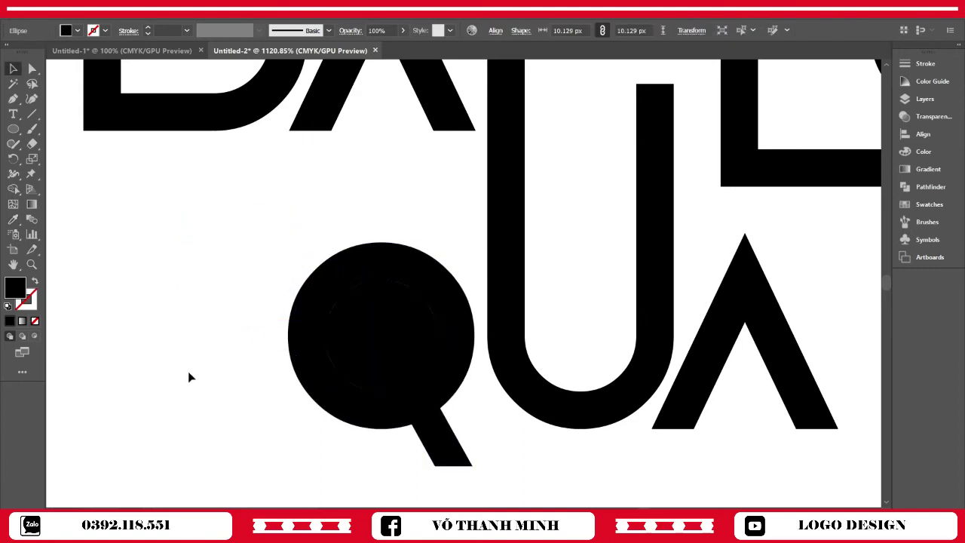
pyautogui.click(409, 340)
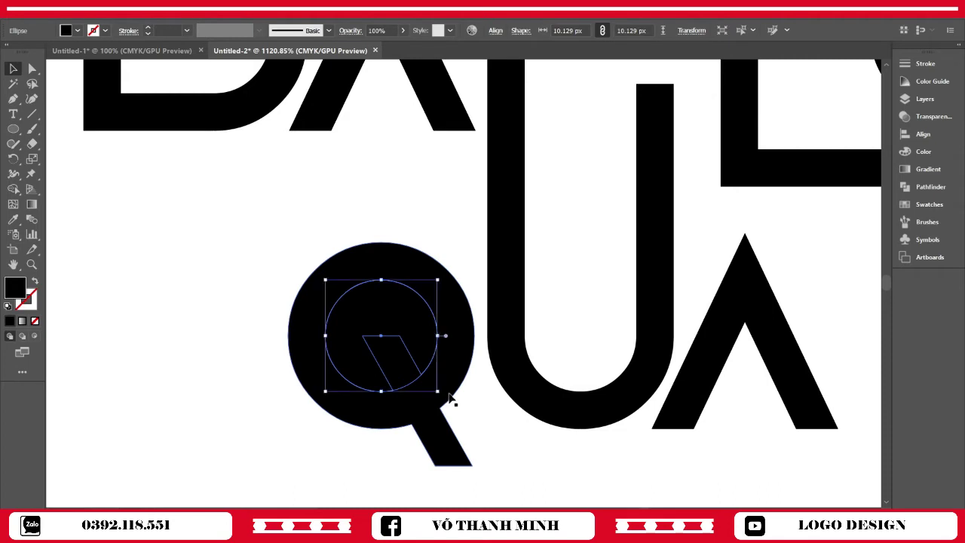
pyautogui.moveTo(438, 391); pyautogui.dragTo(471, 436)
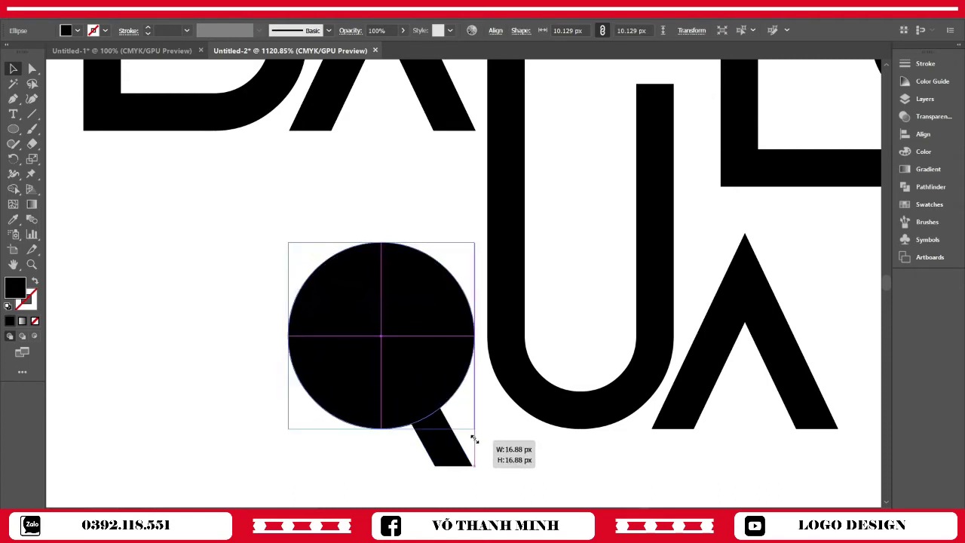
pyautogui.moveTo(471, 436); pyautogui.dragTo(474, 429)
# - Ungroup the QUA letters and delete the Q's tail
pyautogui.click(13, 71)
pyautogui.click(443, 449)
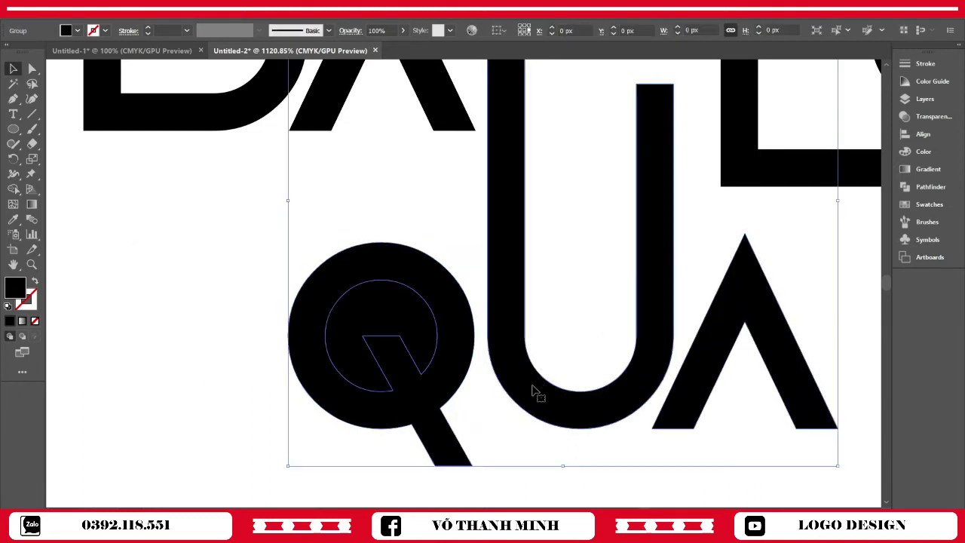
pyautogui.rightClick(565, 397)
pyautogui.click(630, 314)
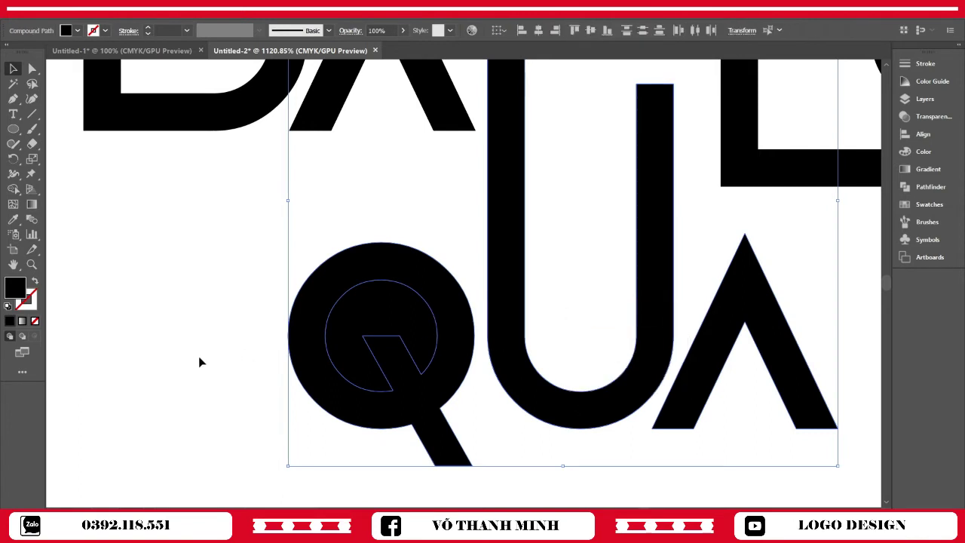
pyautogui.click(457, 455)
pyautogui.press('Delete')
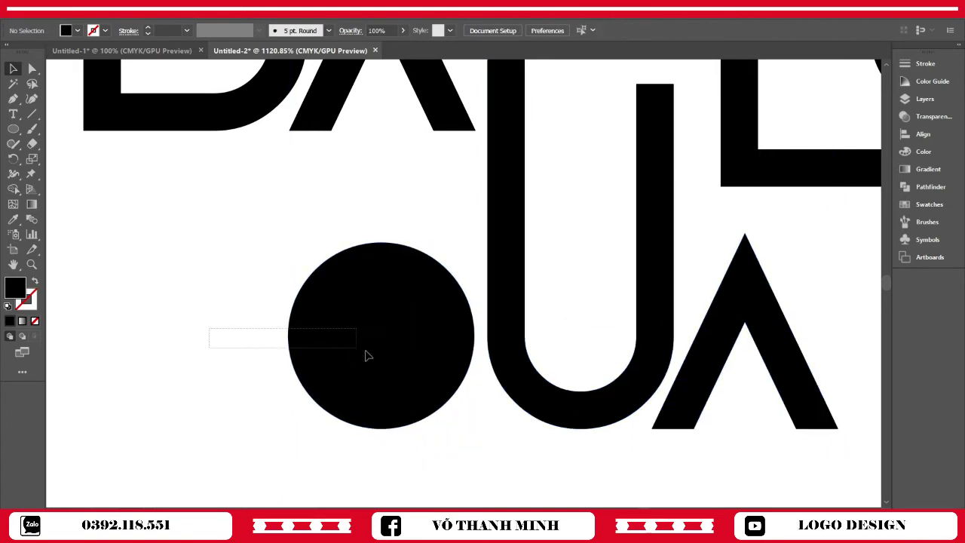
# - Remove the inner circle with Shape Builder, leaving a plain black ring
pyautogui.moveTo(208, 327); pyautogui.dragTo(405, 377)
pyautogui.hotkey('shift', 'm')
pyautogui.keyDown('alt'); pyautogui.click(377, 353); pyautogui.keyUp('alt')
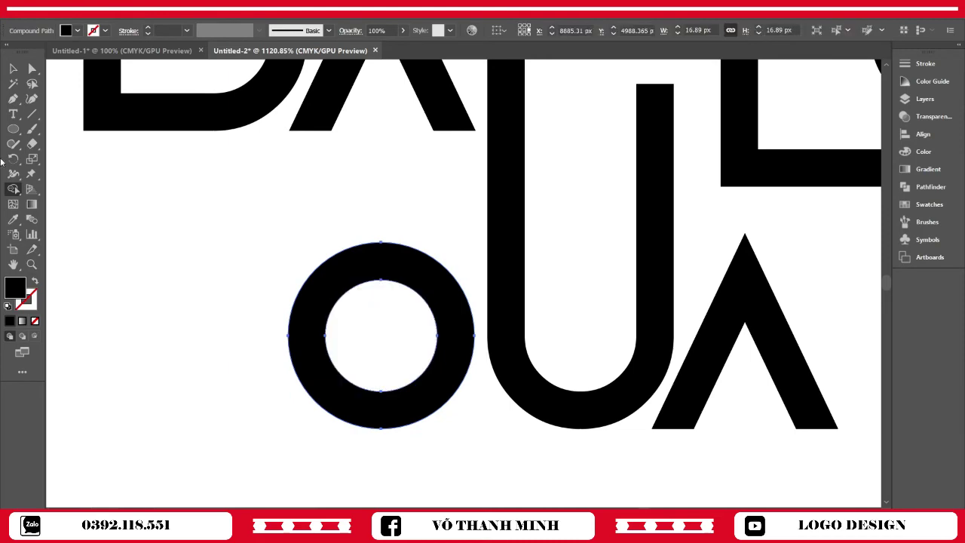
pyautogui.click(13, 69)
pyautogui.click(430, 435)
pyautogui.press('z')
pyautogui.scroll(-3, 370, 415)
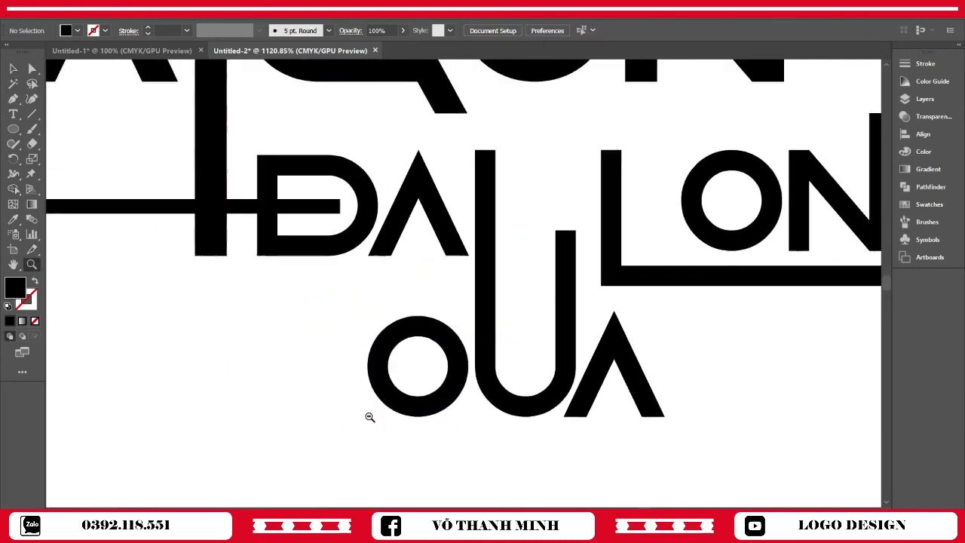
pyautogui.scroll(-2, 442, 400)
pyautogui.scroll(-1, 444, 382)
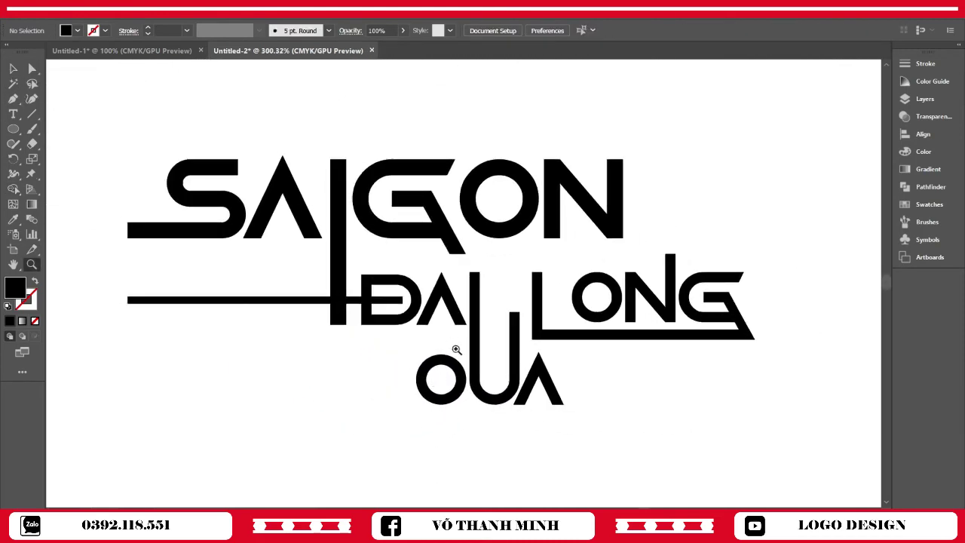
pyautogui.scroll(1, 457, 350)
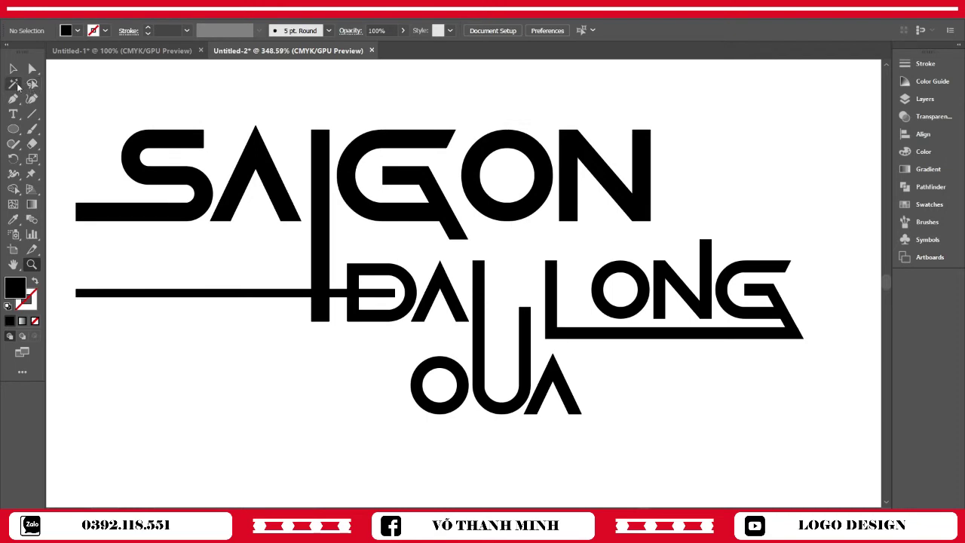
# - Draw a thin 3.377 × 32.161 px rectangle bar
pyautogui.moveTo(13, 129); pyautogui.dragTo(75, 138)
pyautogui.click(74, 133)
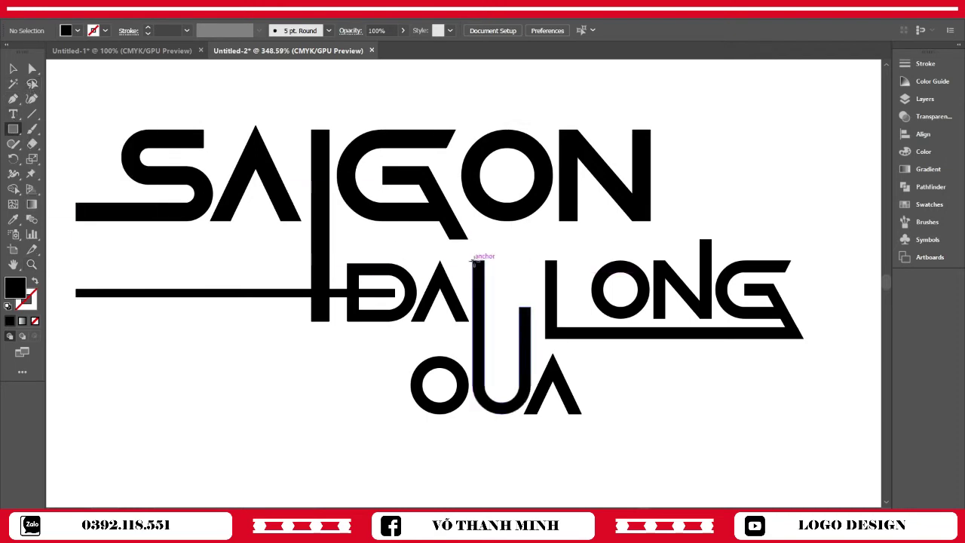
pyautogui.moveTo(473, 258); pyautogui.dragTo(480, 360)
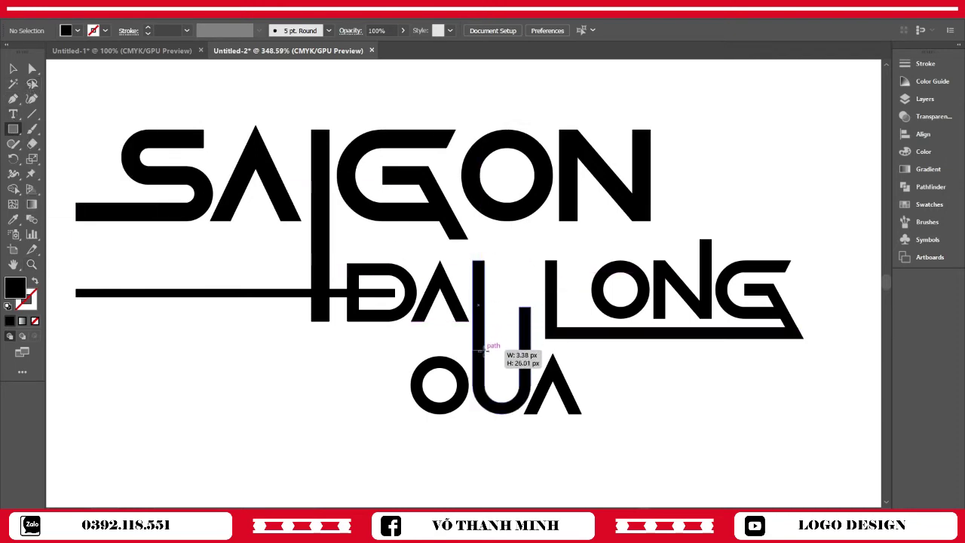
pyautogui.moveTo(480, 359); pyautogui.dragTo(483, 371)
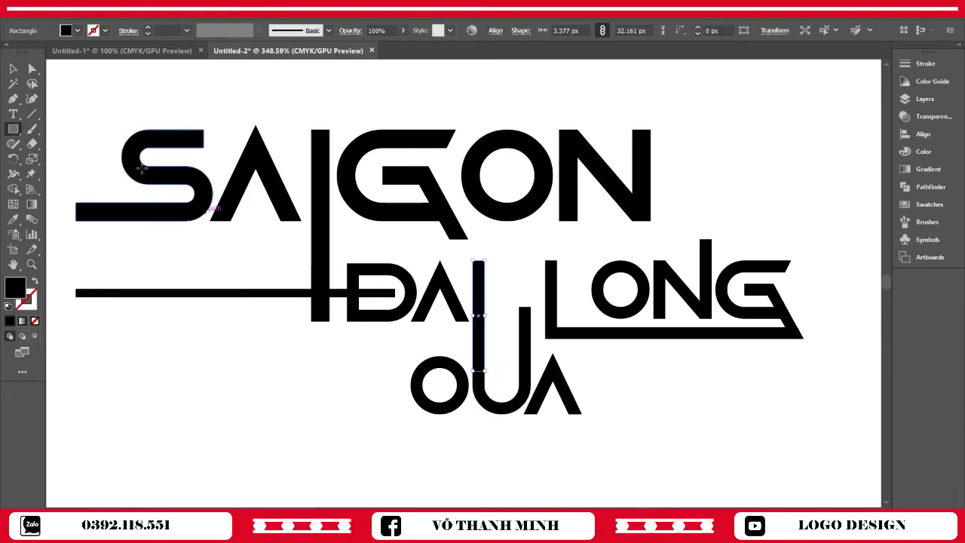
# - Centre the bar on the O ring and rotate it diagonally through the ring
pyautogui.click(12, 68)
pyautogui.keyDown('shift'); pyautogui.click(465, 374); pyautogui.keyUp('shift')
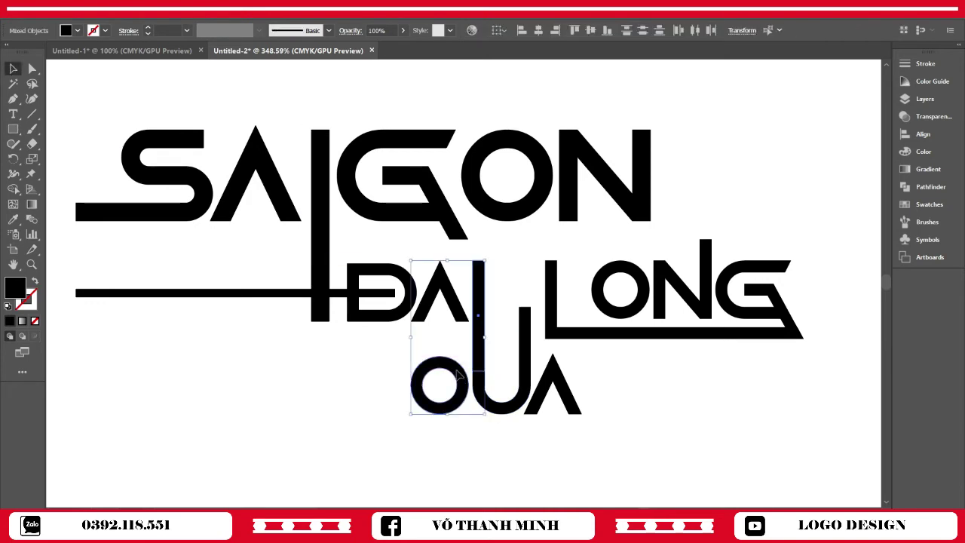
pyautogui.click(591, 34)
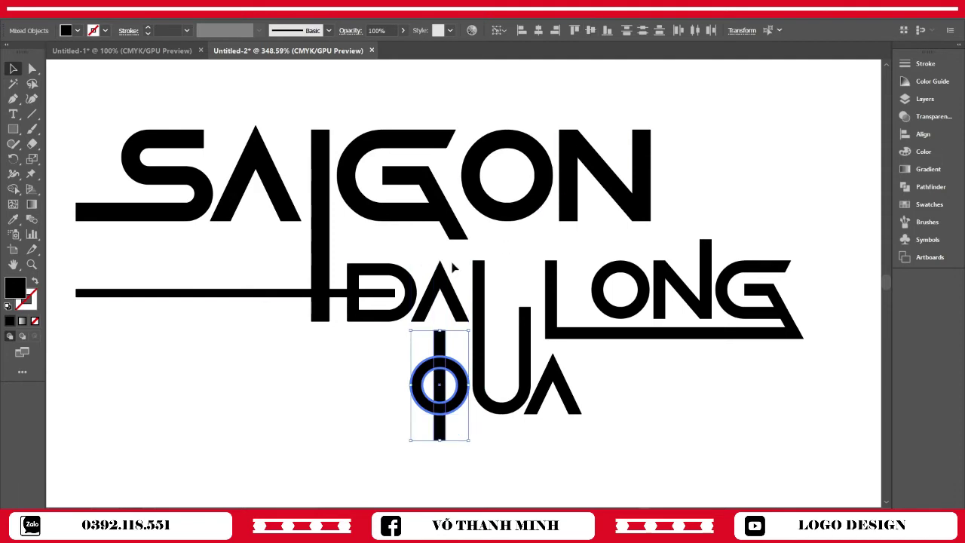
pyautogui.click(356, 424)
pyautogui.click(442, 426)
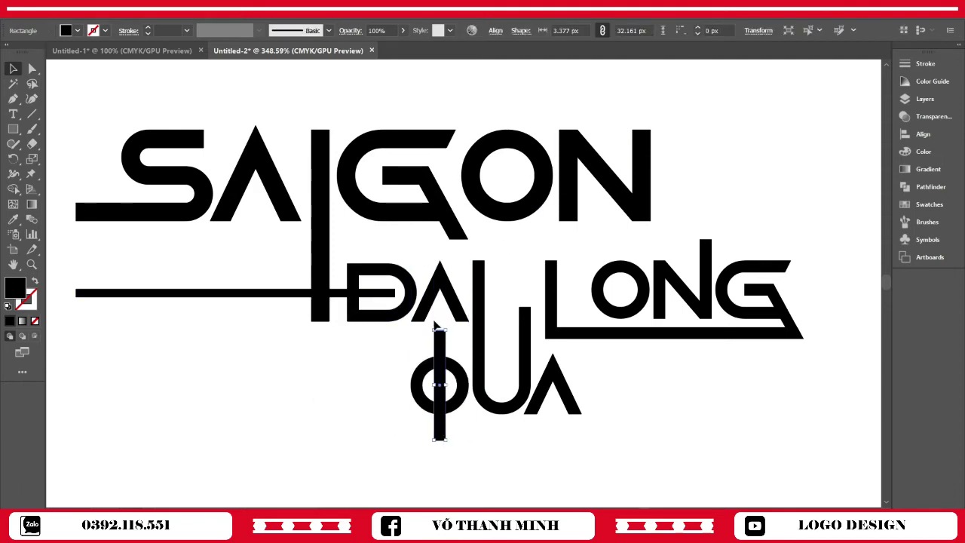
pyautogui.moveTo(429, 329); pyautogui.dragTo(405, 344)
pyautogui.click(428, 467)
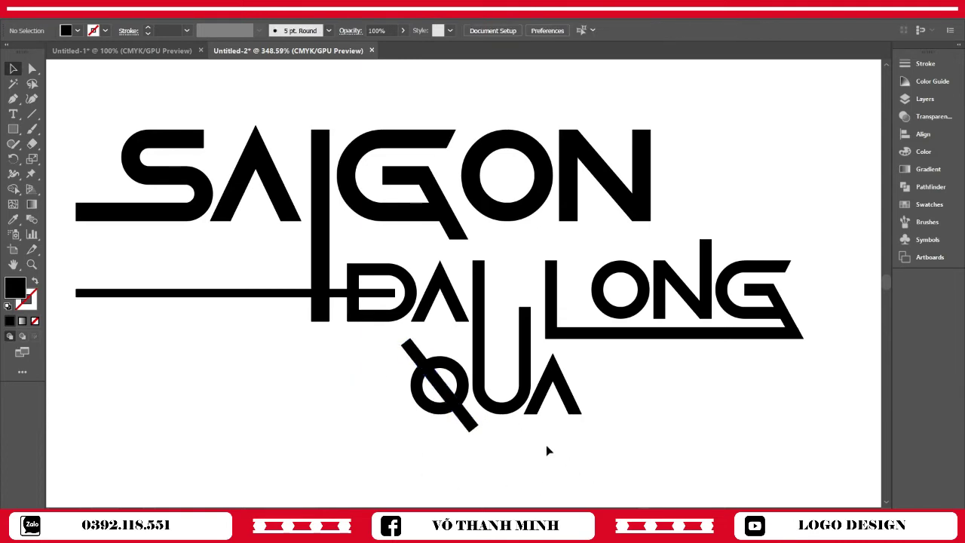
pyautogui.press('z')
pyautogui.moveTo(548, 450); pyautogui.dragTo(563, 479)
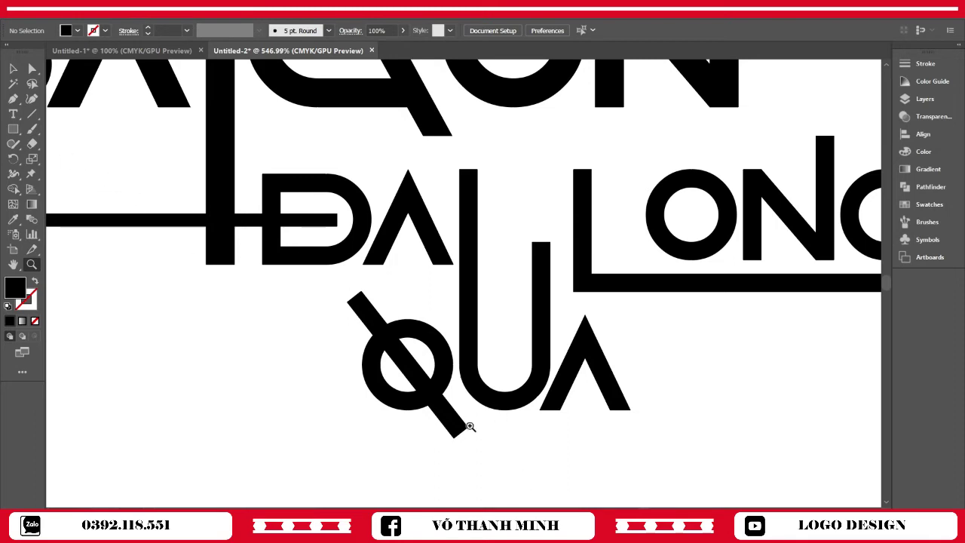
pyautogui.press('i')
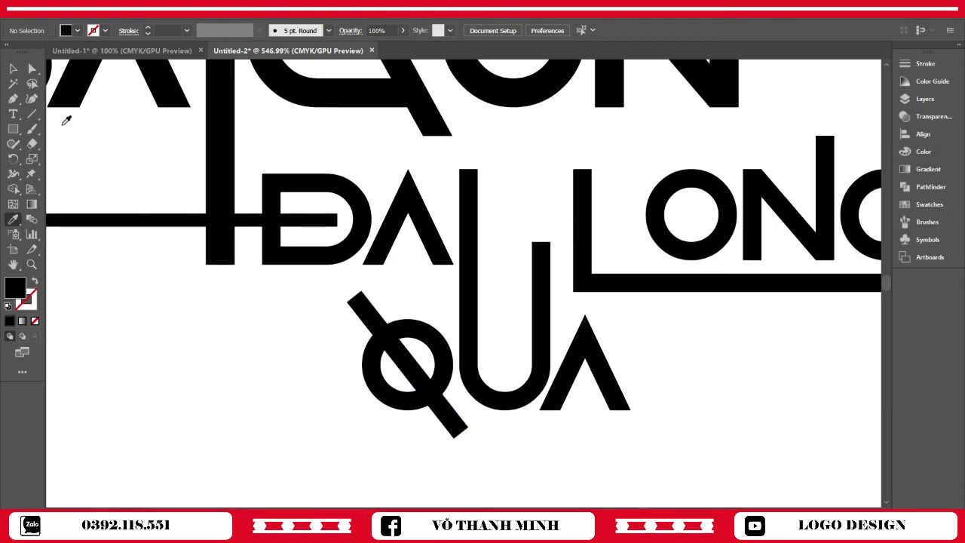
pyautogui.press('\\')
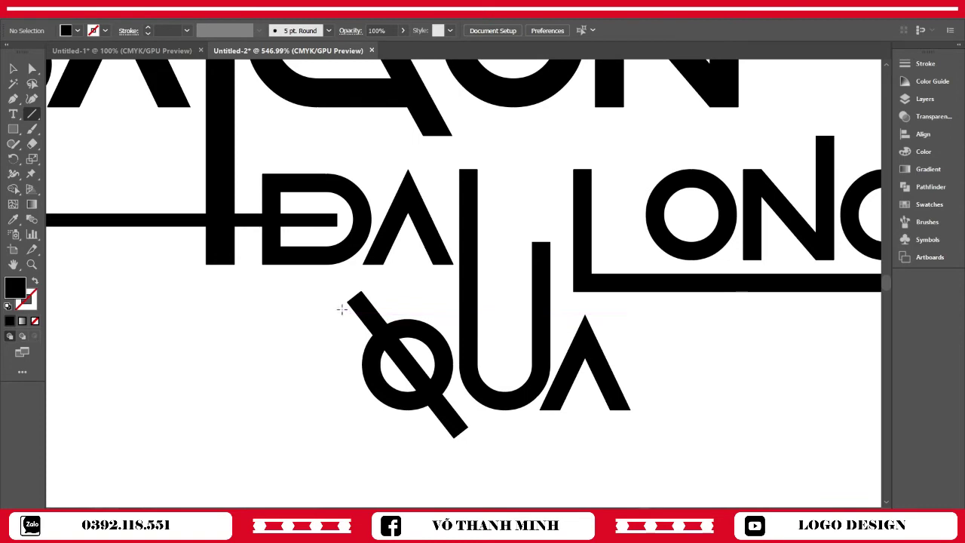
pyautogui.moveTo(347, 303)
pyautogui.mouseDown()
pyautogui.moveTo(379, 306)
pyautogui.moveTo(475, 426)
pyautogui.mouseUp()
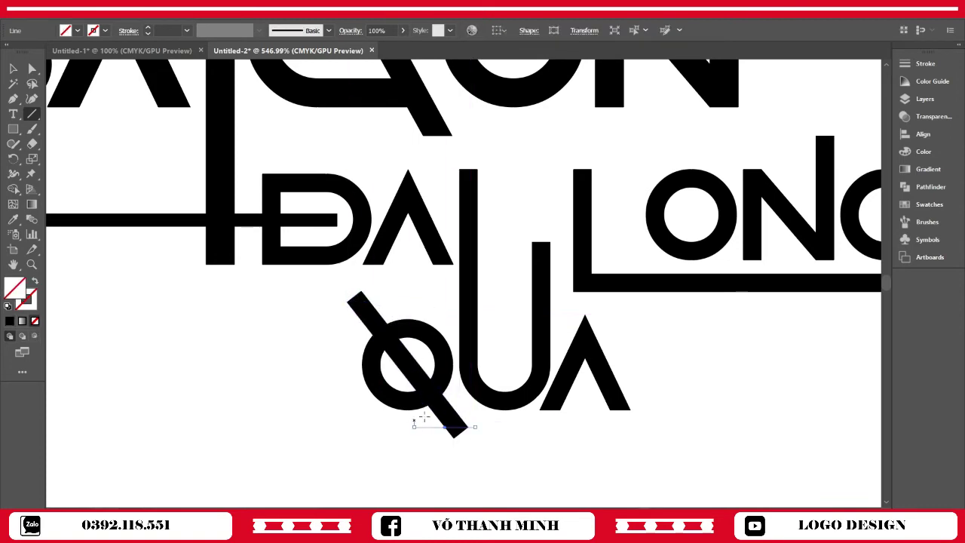
pyautogui.click(13, 68)
pyautogui.keyDown('shift'); pyautogui.click(353, 305); pyautogui.keyUp('shift')
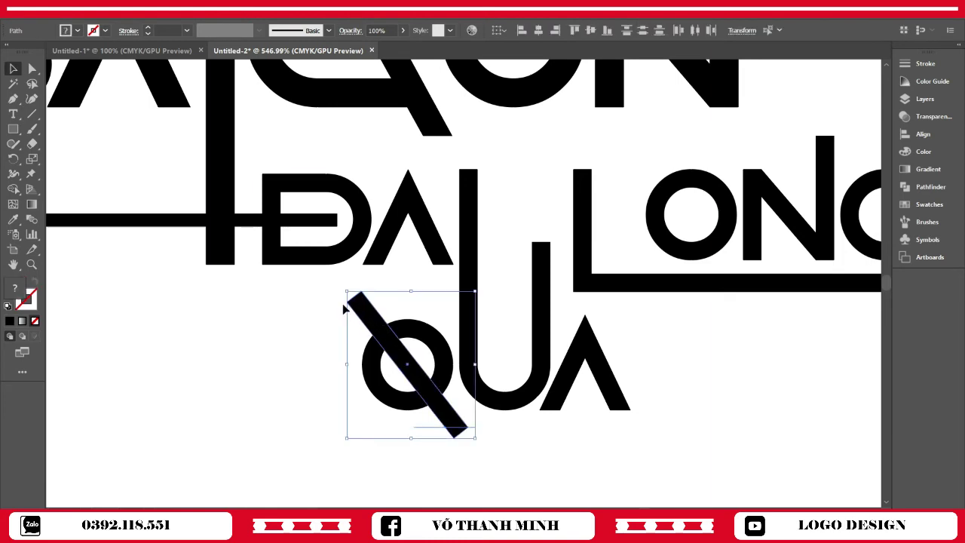
pyautogui.moveTo(333, 291); pyautogui.dragTo(477, 426)
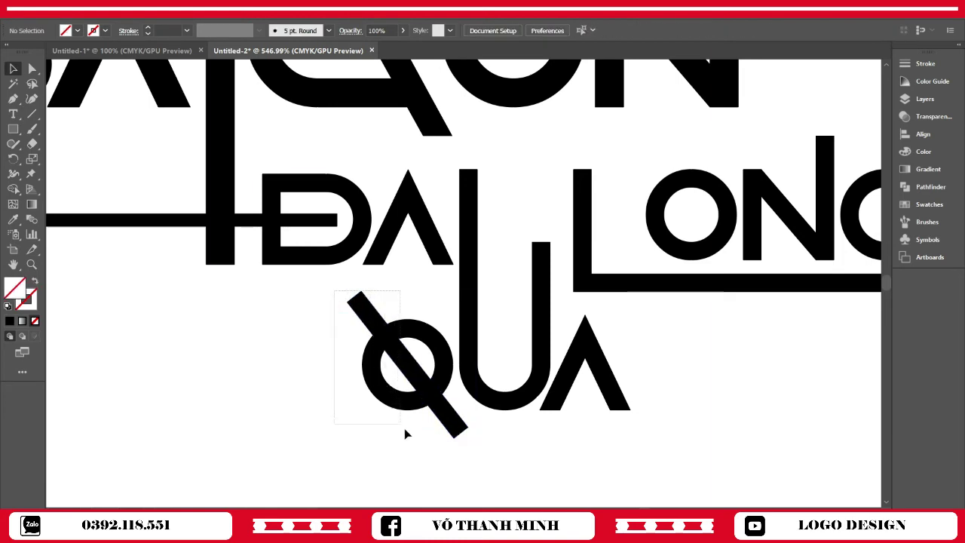
pyautogui.keyDown('shift'); pyautogui.click(471, 399); pyautogui.keyUp('shift')
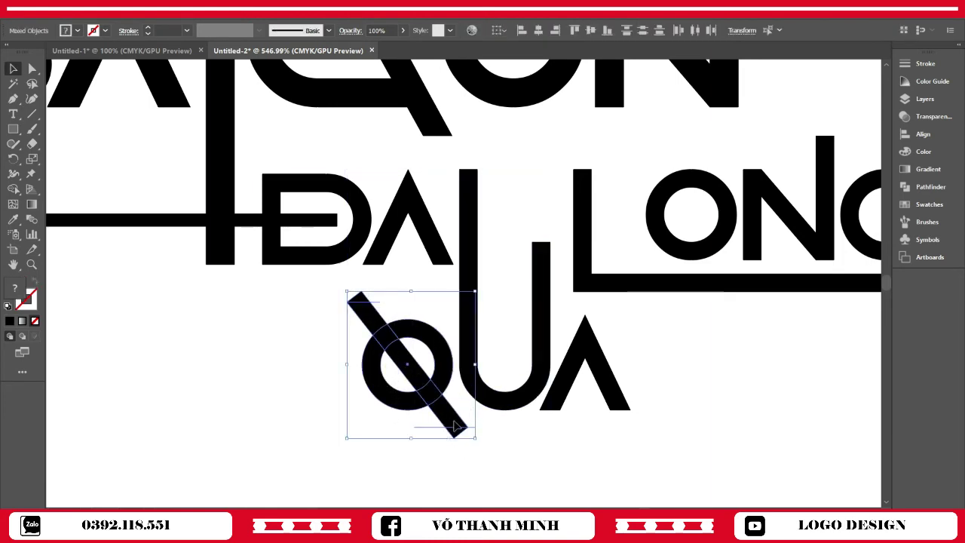
pyautogui.hotkey('shift', 'm')
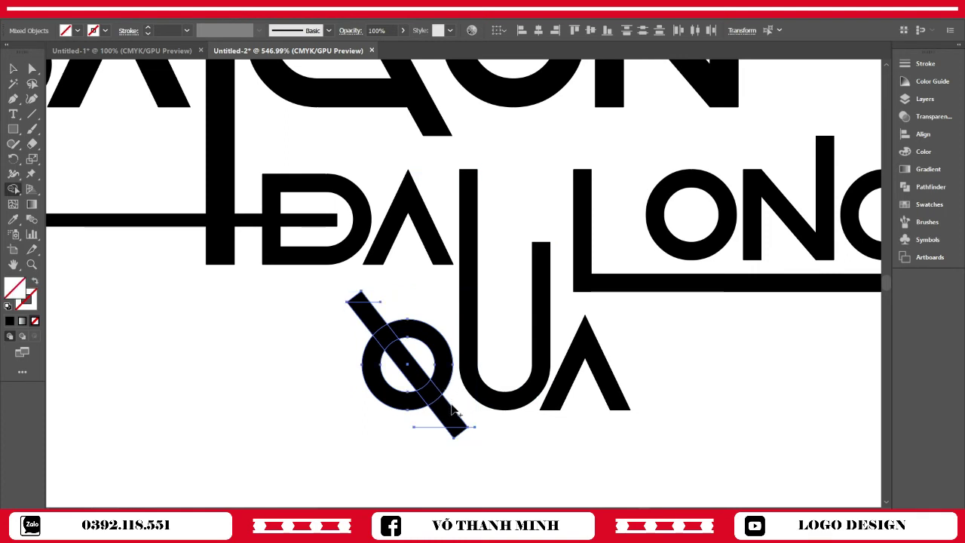
pyautogui.moveTo(447, 440); pyautogui.dragTo(381, 312)
pyautogui.click(13, 68)
pyautogui.click(302, 339)
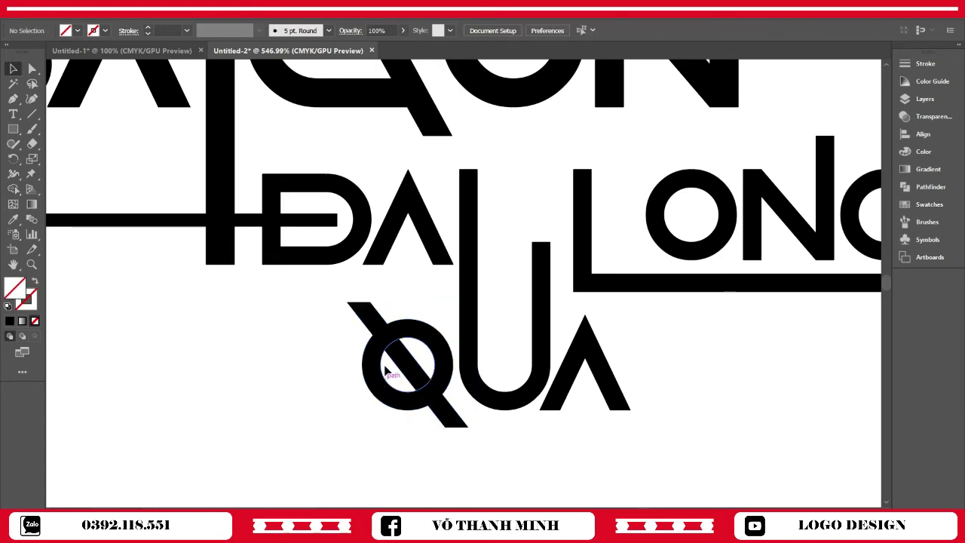
pyautogui.click(377, 307)
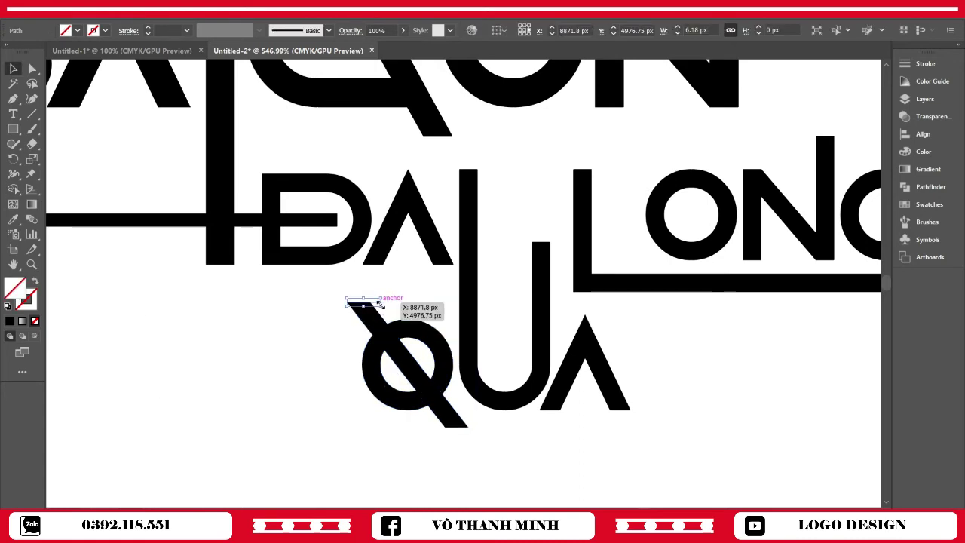
pyautogui.click(478, 442)
pyautogui.click(468, 425)
pyautogui.click(403, 447)
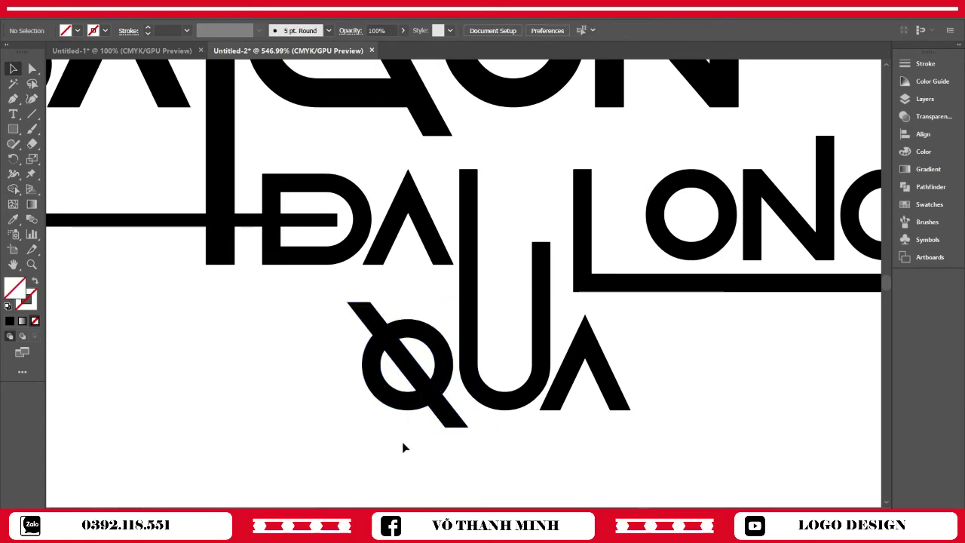
pyautogui.press('z')
pyautogui.scroll(-3, 463, 437)
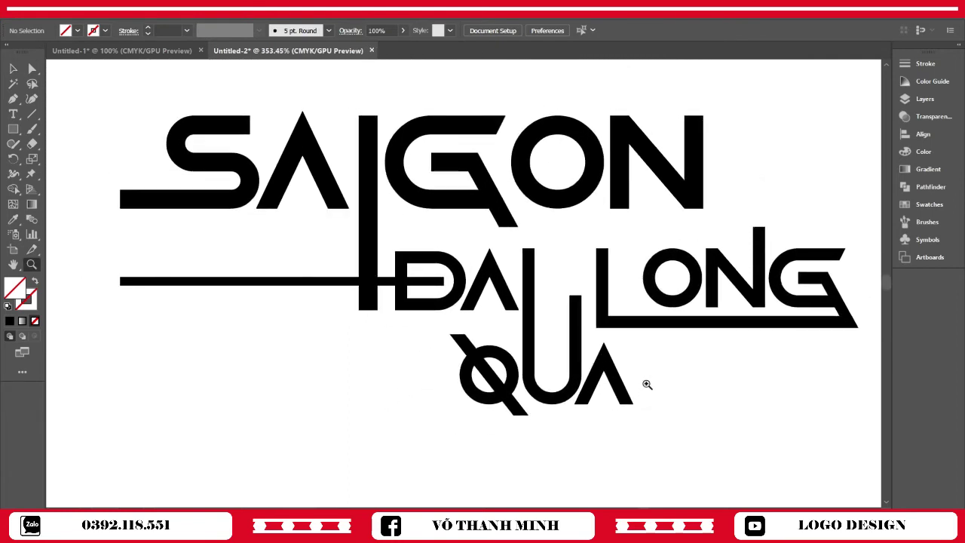
pyautogui.scroll(-2, 352, 198)
pyautogui.scroll(-1, 416, 205)
pyautogui.scroll(-1, 444, 326)
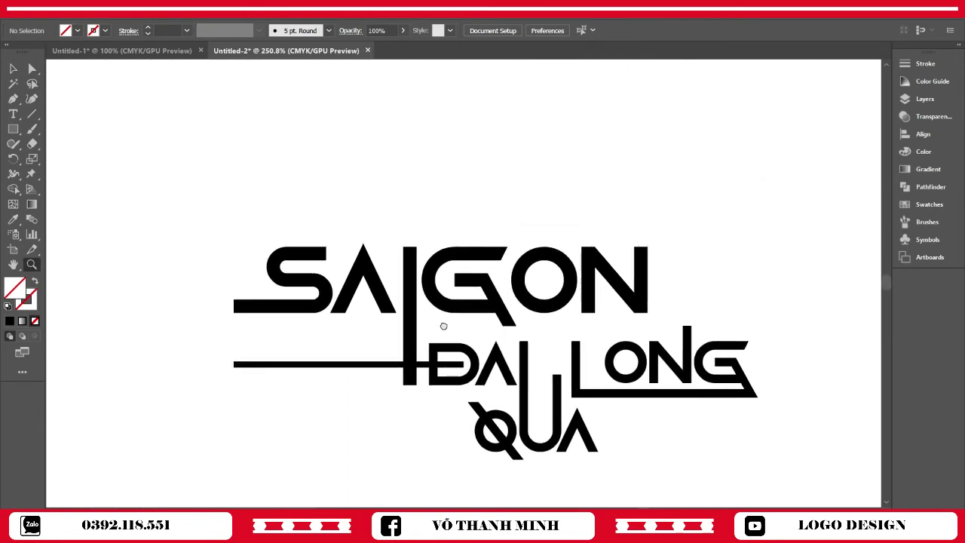
pyautogui.scroll(1, 383, 286)
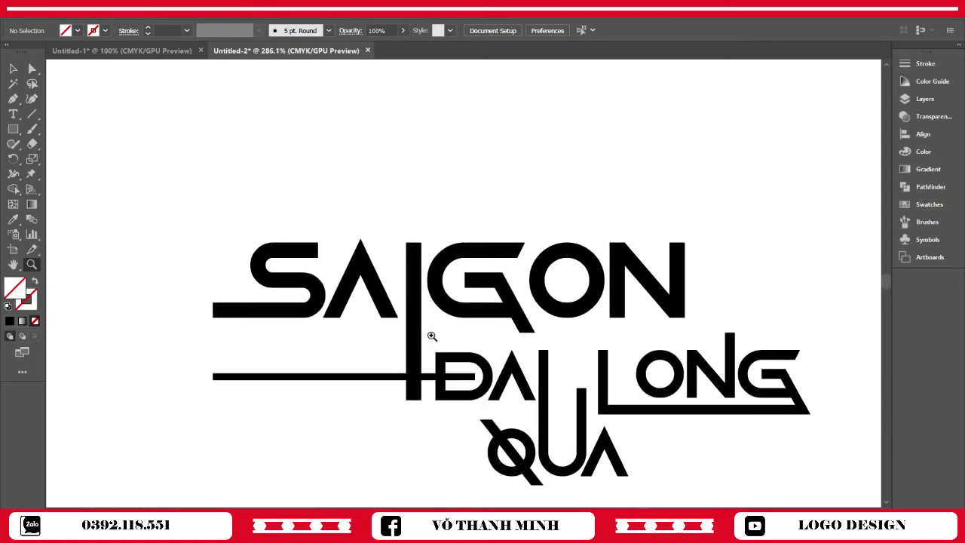
pyautogui.scroll(1, 432, 336)
pyautogui.scroll(1, 476, 341)
pyautogui.scroll(1, 363, 257)
pyautogui.scroll(2, 444, 326)
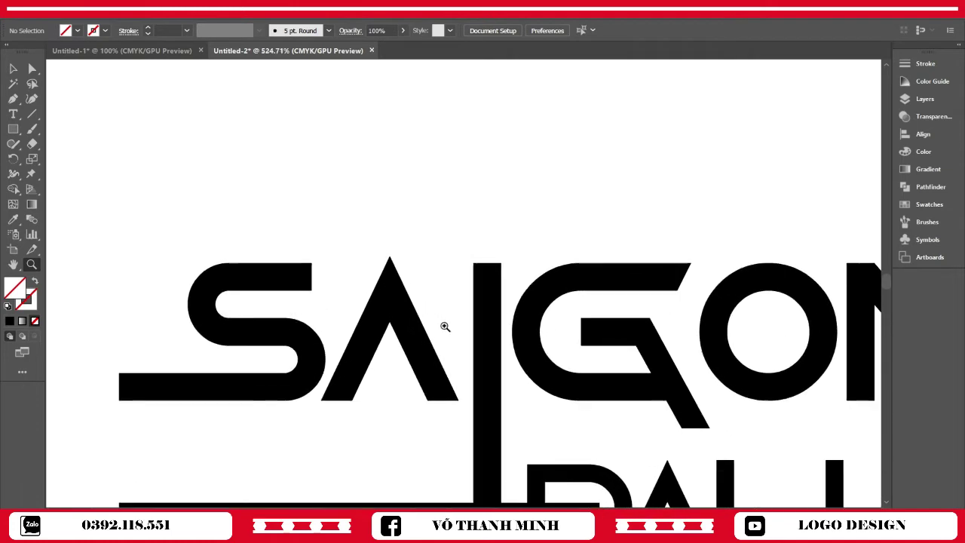
pyautogui.click(13, 98)
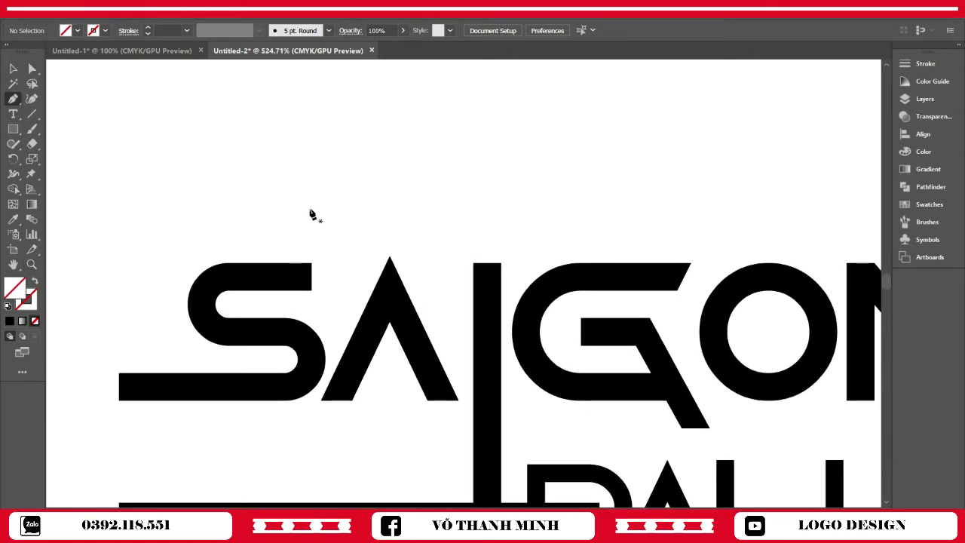
pyautogui.click(294, 185)
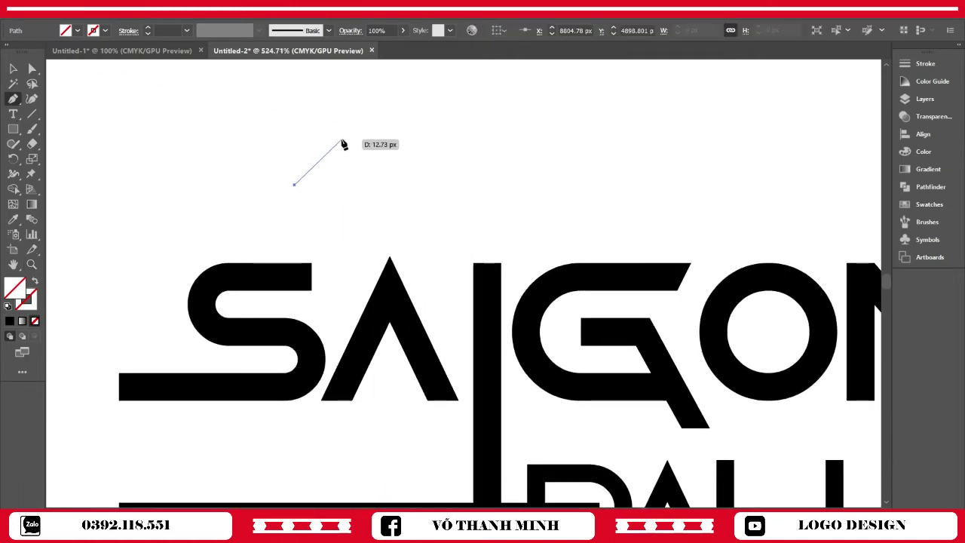
pyautogui.click(341, 139)
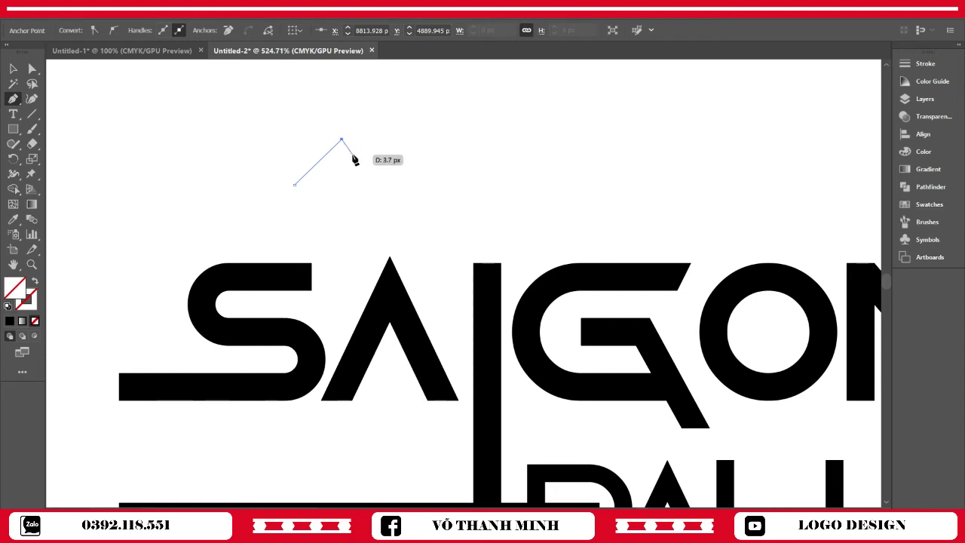
pyautogui.press('Escape')
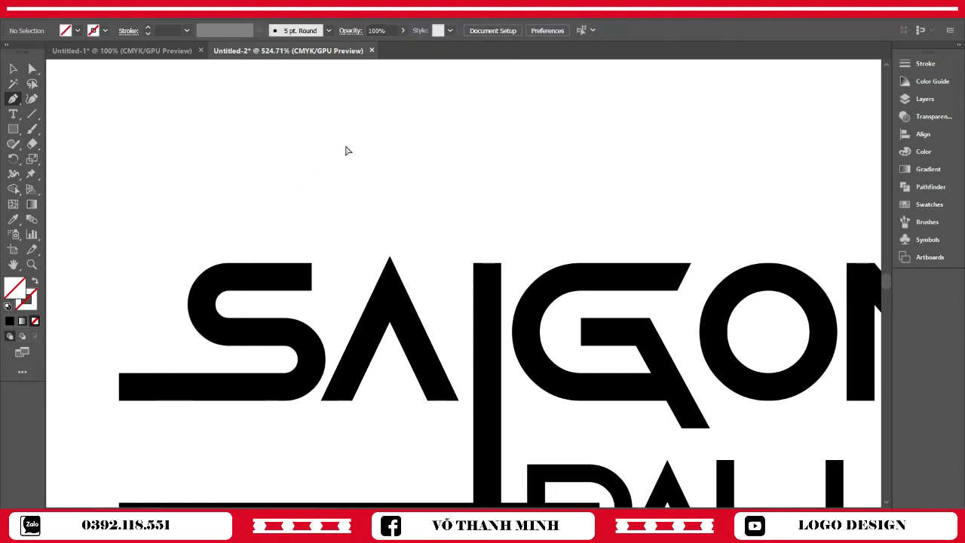
# - Draw a thin black-filled rectangle and move it above the A
pyautogui.moveTo(260, 170); pyautogui.dragTo(397, 179)
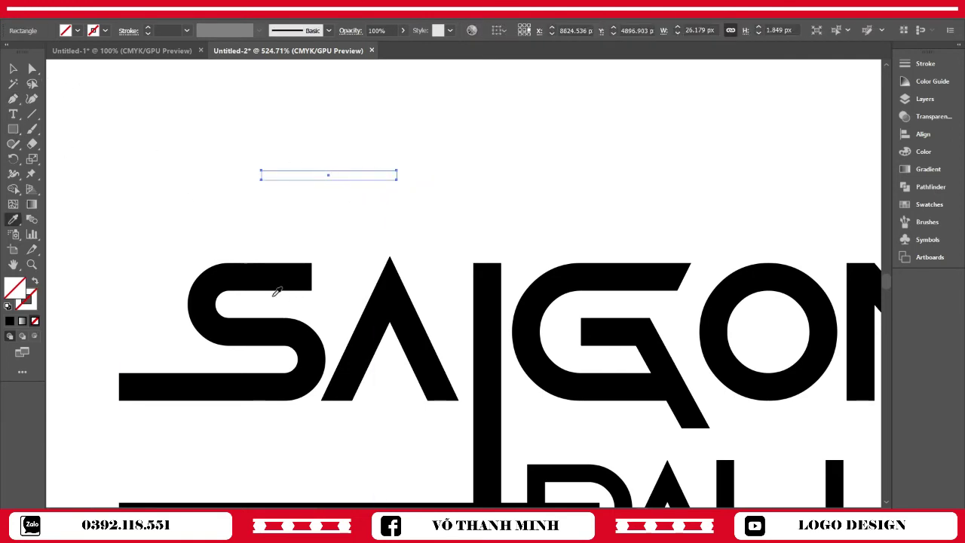
pyautogui.click(9, 320)
pyautogui.click(13, 69)
pyautogui.click(341, 188)
pyautogui.moveTo(341, 176); pyautogui.dragTo(417, 231)
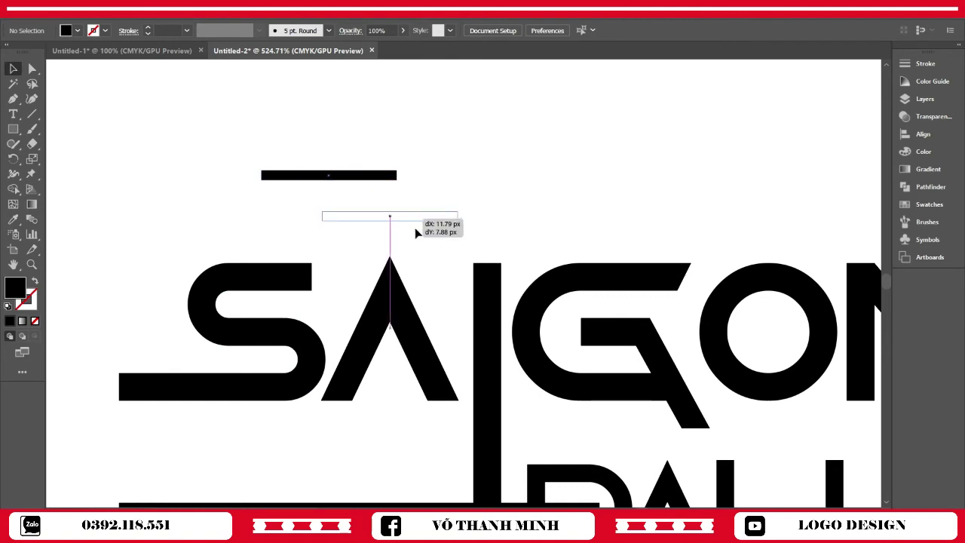
# - Narrow and shorten the bar into a tilted grave accent over the A's peak
pyautogui.moveTo(336, 226); pyautogui.dragTo(392, 227)
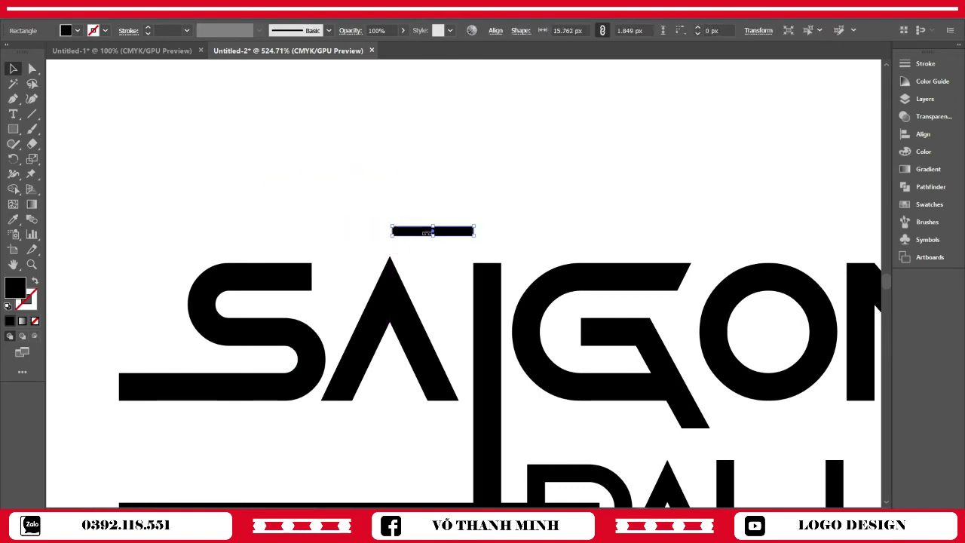
pyautogui.moveTo(468, 235)
pyautogui.mouseDown()
pyautogui.moveTo(434, 247)
pyautogui.moveTo(430, 259)
pyautogui.mouseUp()
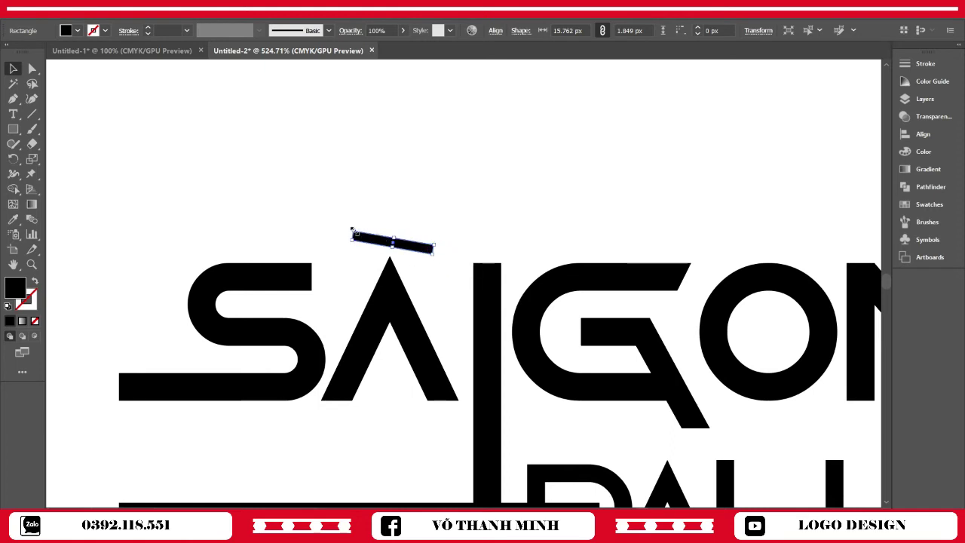
pyautogui.moveTo(351, 229); pyautogui.dragTo(367, 240)
pyautogui.moveTo(434, 251); pyautogui.dragTo(426, 251)
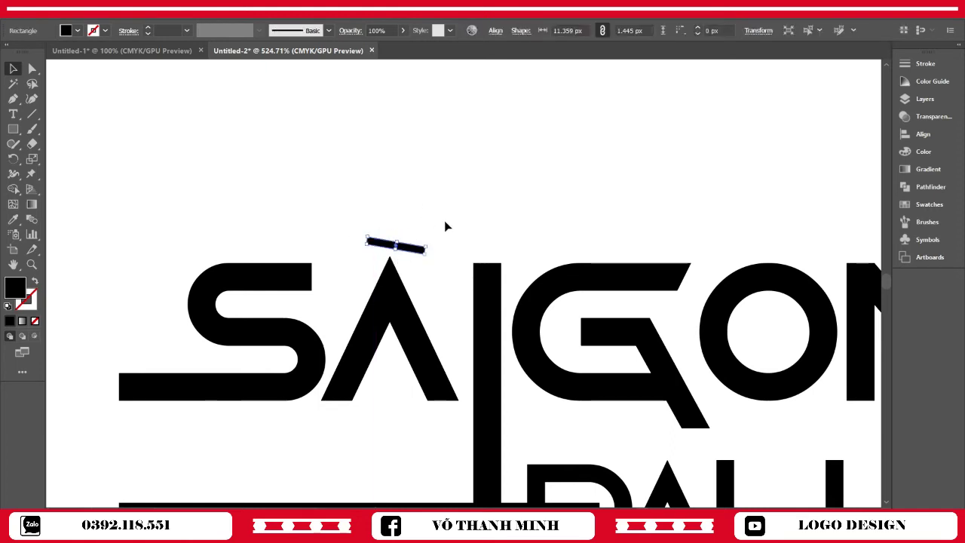
pyautogui.click(445, 226)
pyautogui.press('z')
pyautogui.moveTo(553, 366)
pyautogui.mouseDown()
pyautogui.moveTo(498, 343)
pyautogui.moveTo(477, 322)
pyautogui.mouseUp()
pyautogui.click(13, 68)
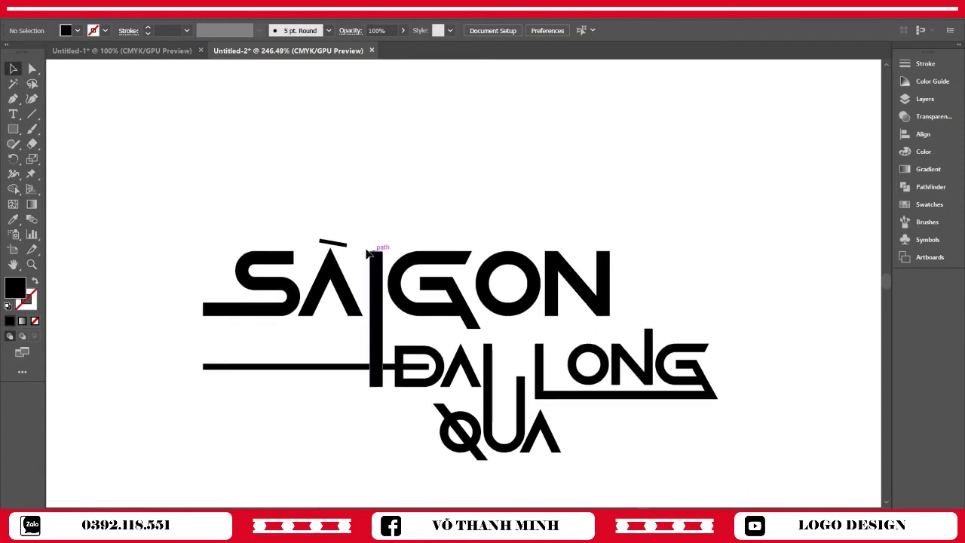
pyautogui.click(333, 243)
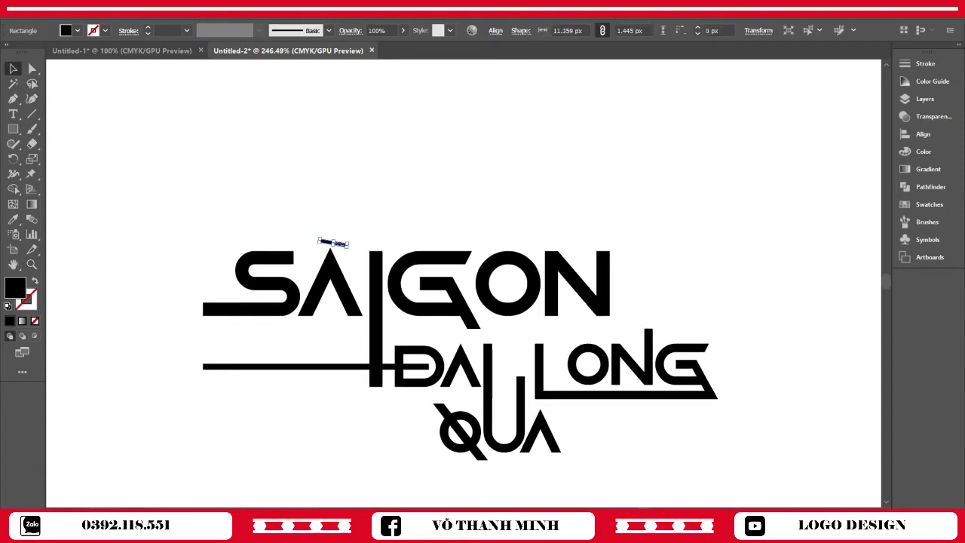
# - Drag a copy of the A's grave accent across toward the O of GÒN
pyautogui.scroll(3, 372, 254)
pyautogui.scroll(3, 527, 359)
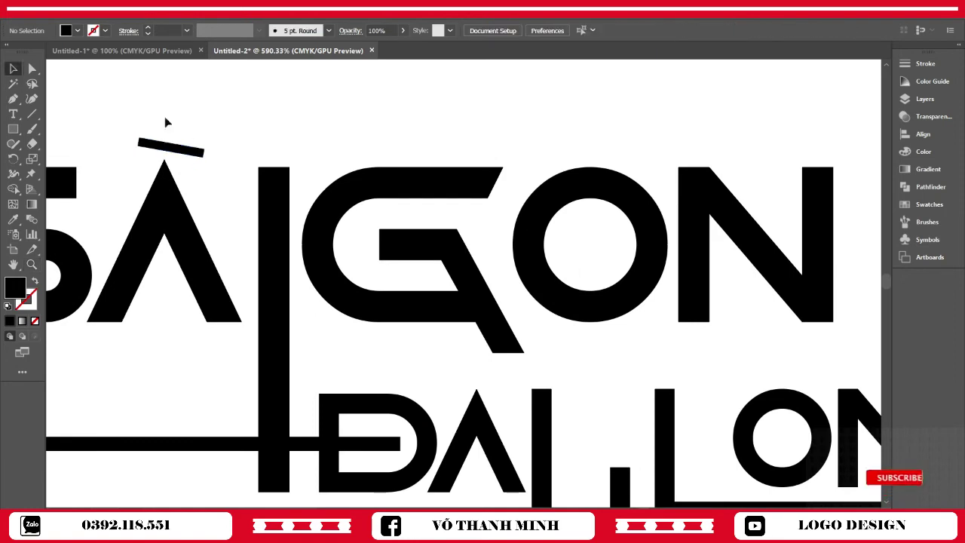
pyautogui.click(170, 146)
pyautogui.moveTo(192, 153); pyautogui.dragTo(608, 153)
pyautogui.click(629, 138)
pyautogui.hscroll(-3, 570, 255)
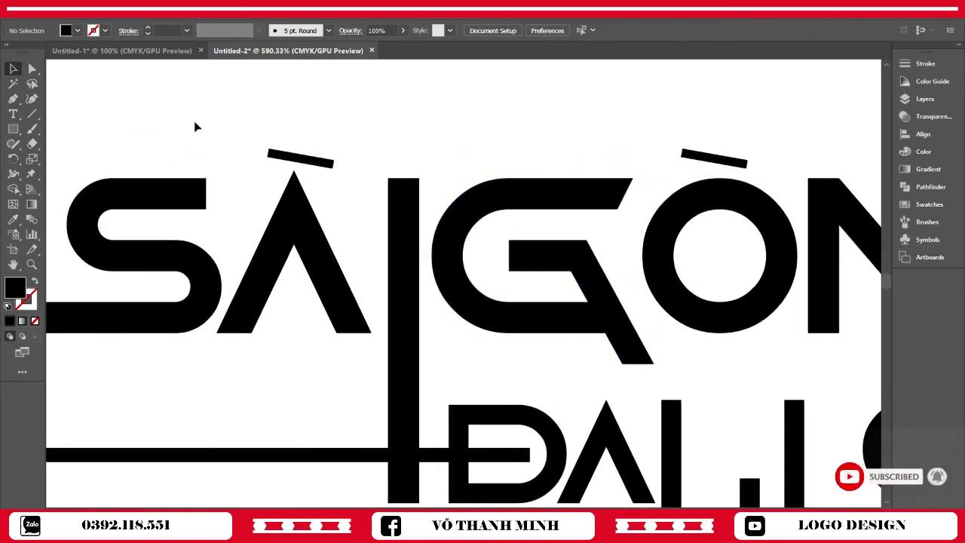
pyautogui.scroll(-1, 425, 246)
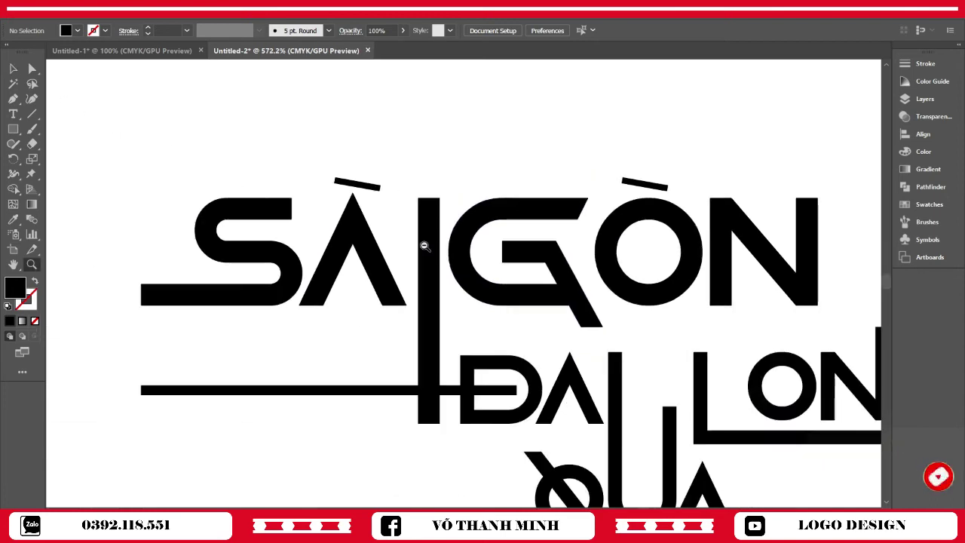
pyautogui.scroll(-3, 425, 246)
pyautogui.moveTo(613, 308); pyautogui.dragTo(392, 280)
pyautogui.scroll(-1, 392, 280)
# - Place a slightly resized copy of the accent above the O so it reads SÀIGÒN
pyautogui.click(14, 69)
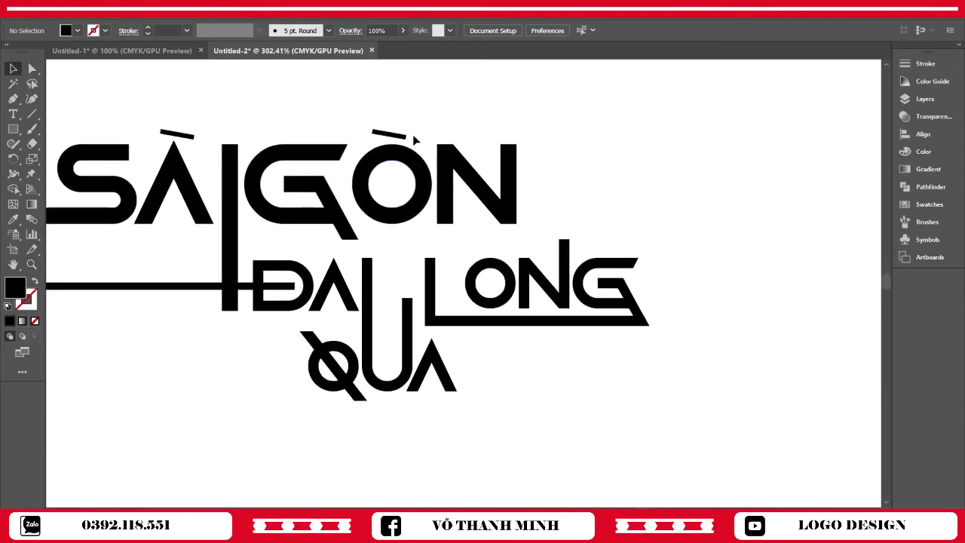
pyautogui.click(389, 134)
pyautogui.click(472, 239)
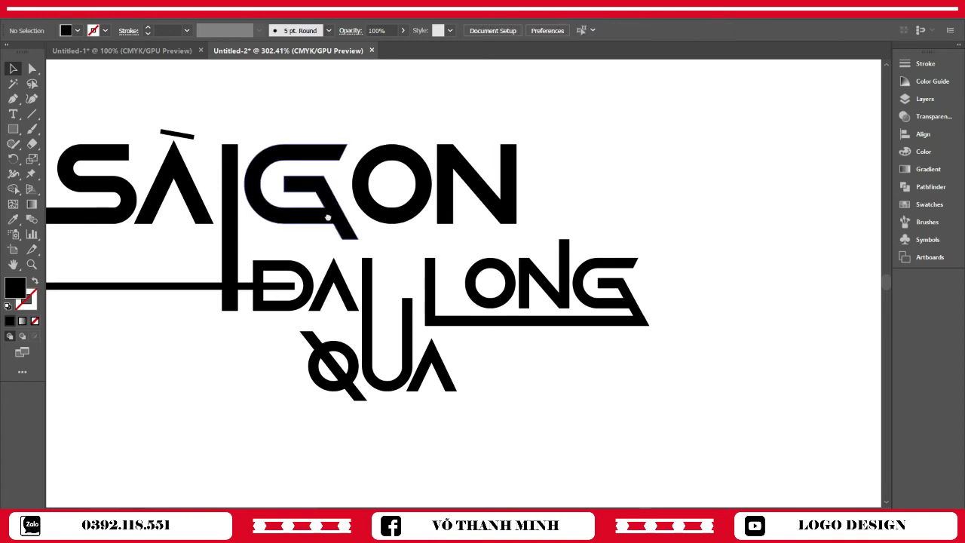
pyautogui.press('z')
pyautogui.click(581, 319)
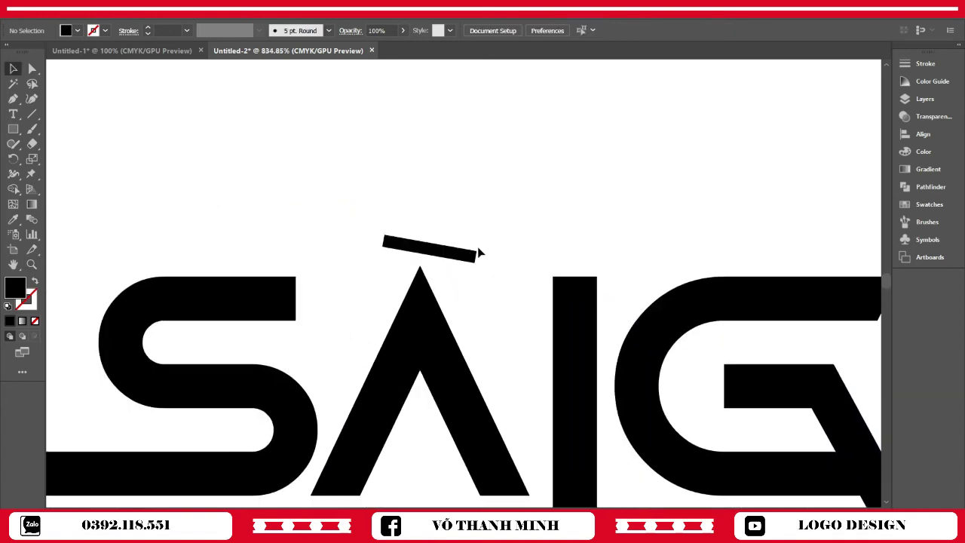
pyautogui.click(432, 243)
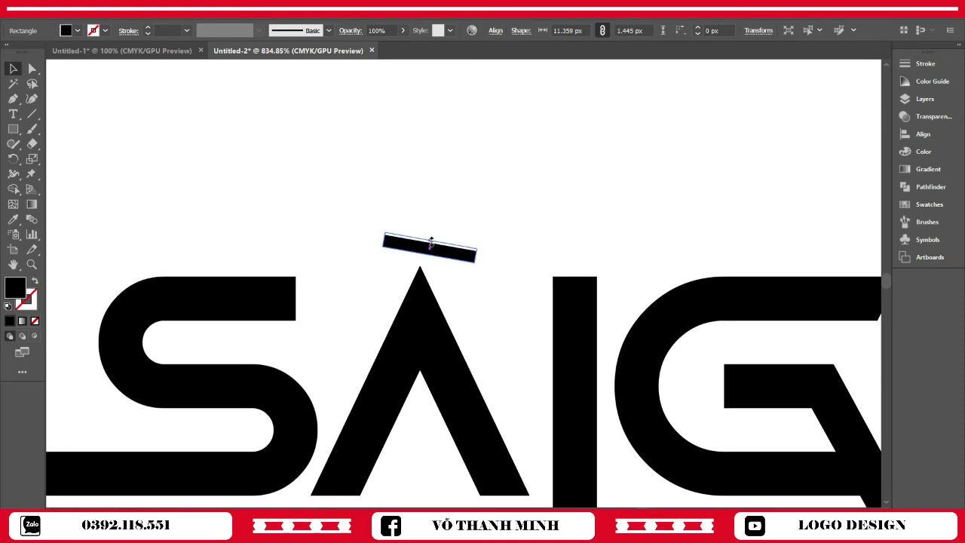
pyautogui.moveTo(431, 243)
pyautogui.mouseDown()
pyautogui.moveTo(443, 256)
pyautogui.moveTo(144, 132)
pyautogui.moveTo(746, 173)
pyautogui.mouseUp()
pyautogui.click(569, 113)
pyautogui.scroll(-1, 674, 273)
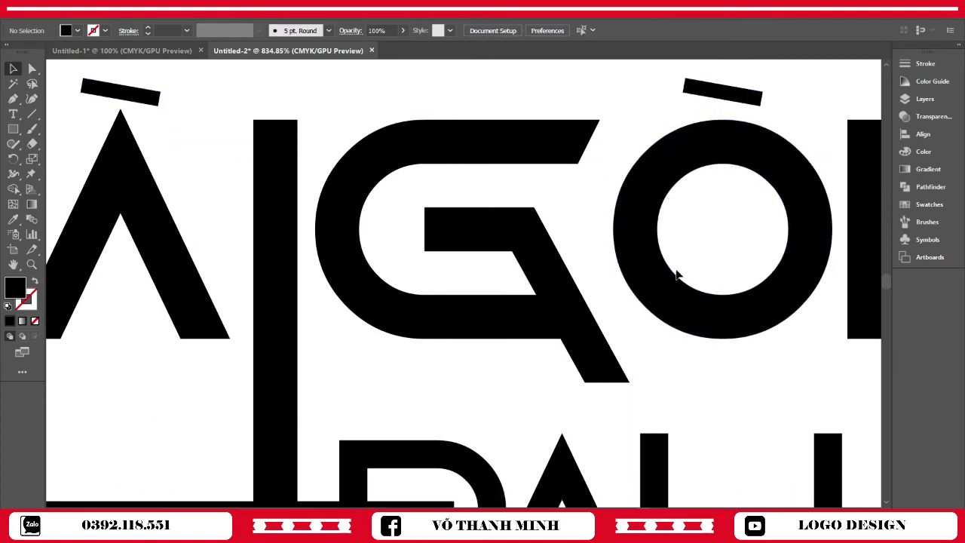
pyautogui.moveTo(674, 274); pyautogui.dragTo(482, 261)
pyautogui.press('z')
pyautogui.moveTo(620, 263)
pyautogui.mouseDown()
pyautogui.moveTo(426, 277)
pyautogui.moveTo(444, 277)
pyautogui.mouseUp()
# - Reposition the accent bar so it sits above the O of LÒNG
pyautogui.press('v')
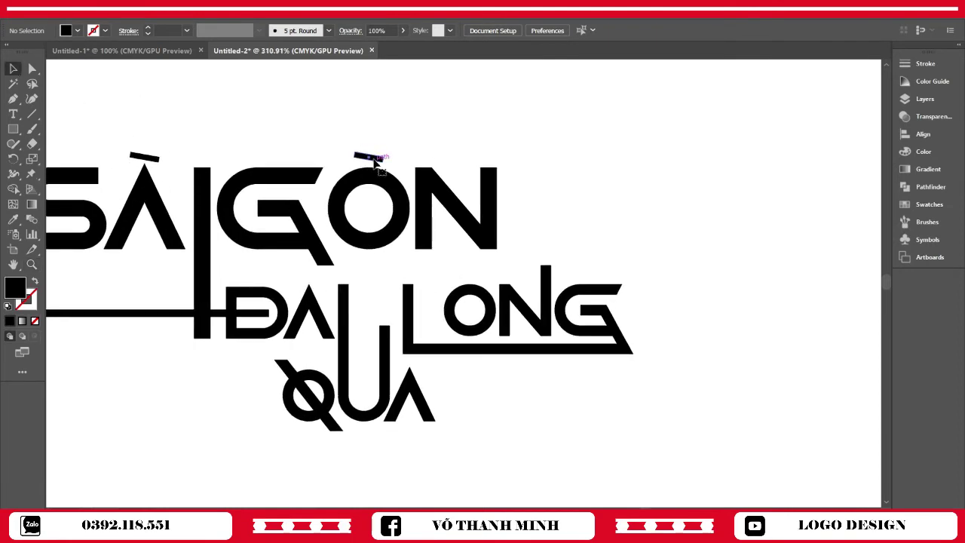
pyautogui.click(375, 160)
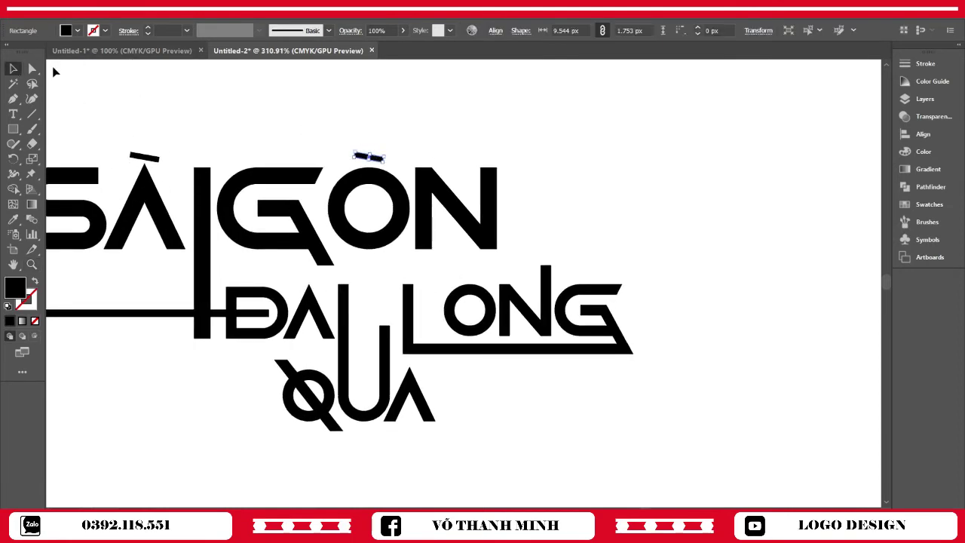
pyautogui.scroll(5, 442, 194)
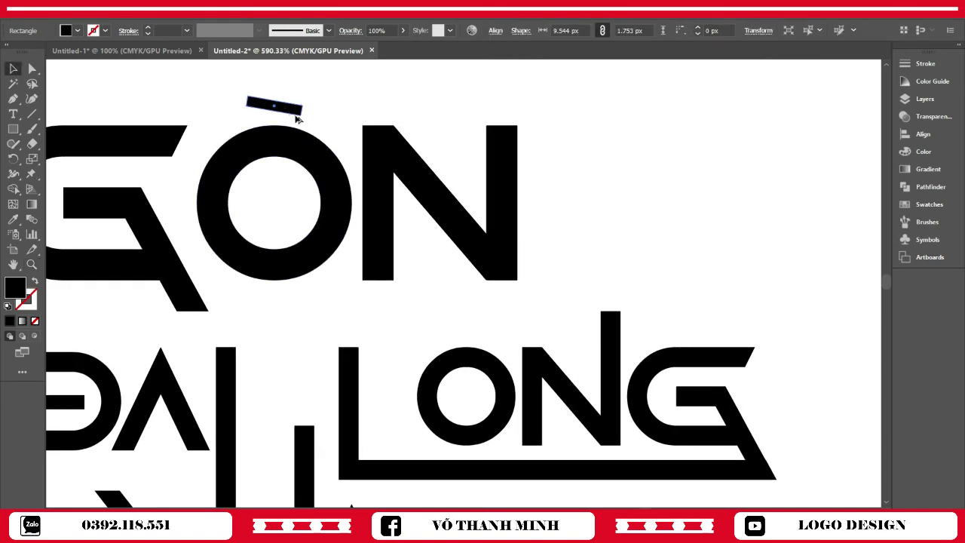
pyautogui.moveTo(288, 110)
pyautogui.mouseDown()
pyautogui.moveTo(463, 337)
pyautogui.moveTo(477, 336)
pyautogui.mouseUp()
pyautogui.press('super+space')
pyautogui.click(620, 247)
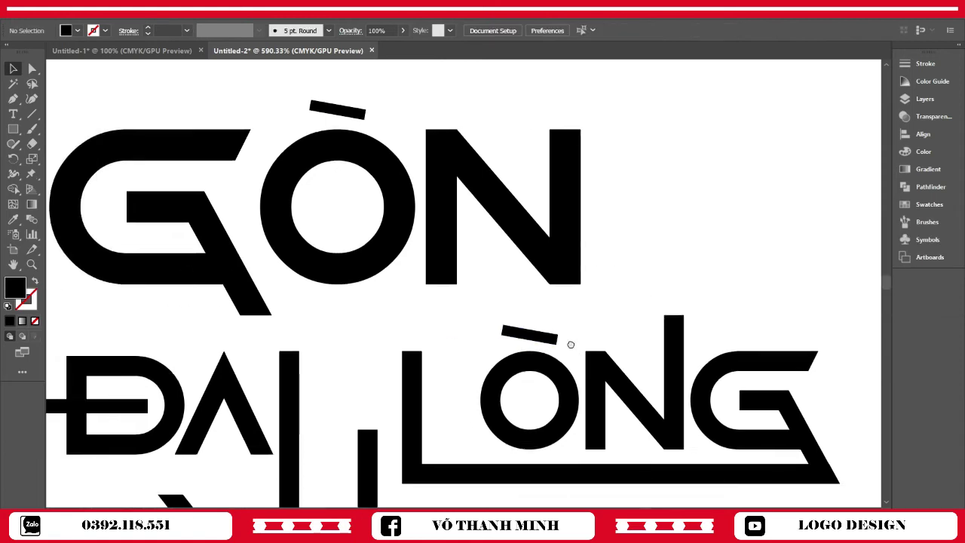
pyautogui.scroll(-5, 596, 226)
# - Make a vertically reflected copy of the accent and move it above QUA's A
pyautogui.click(608, 156)
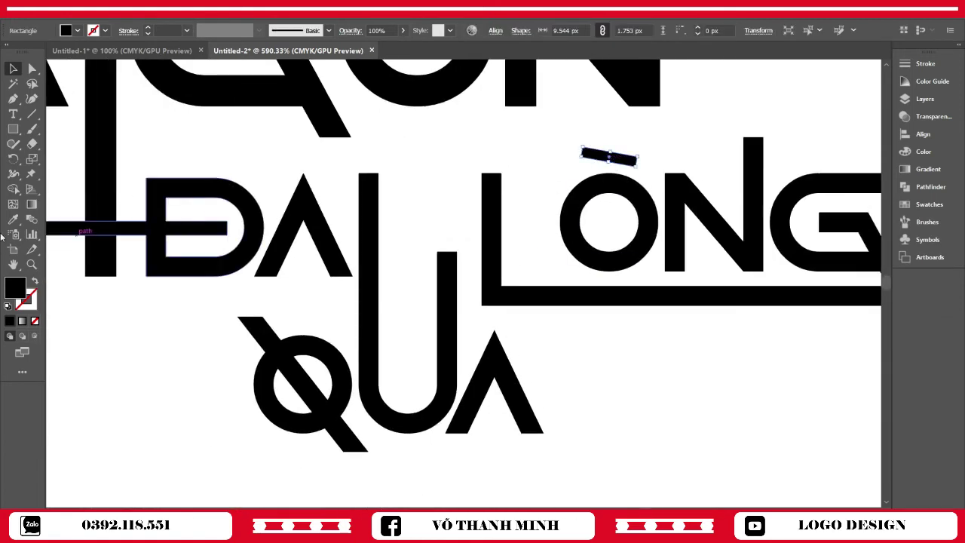
pyautogui.moveTo(14, 157); pyautogui.dragTo(75, 175)
pyautogui.doubleClick(13, 158)
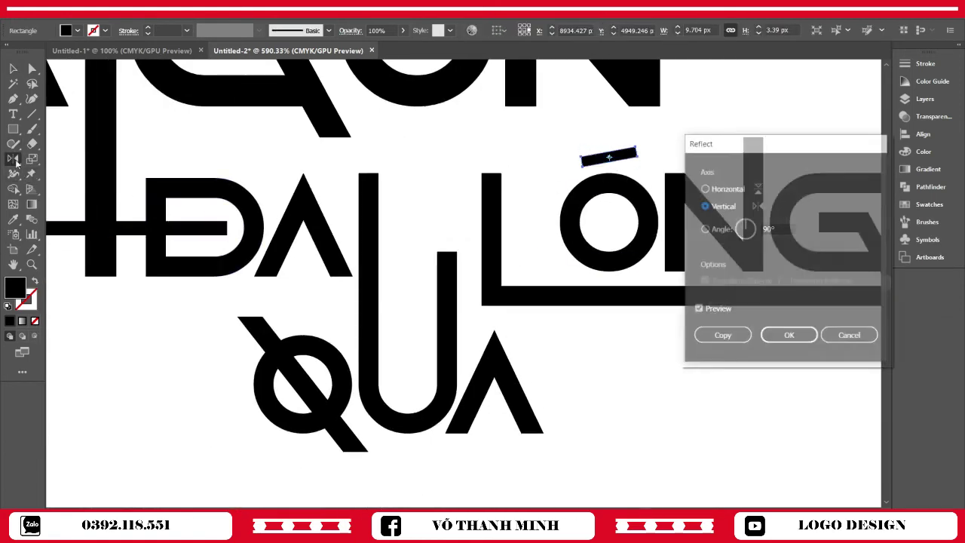
pyautogui.click(724, 336)
pyautogui.press('v')
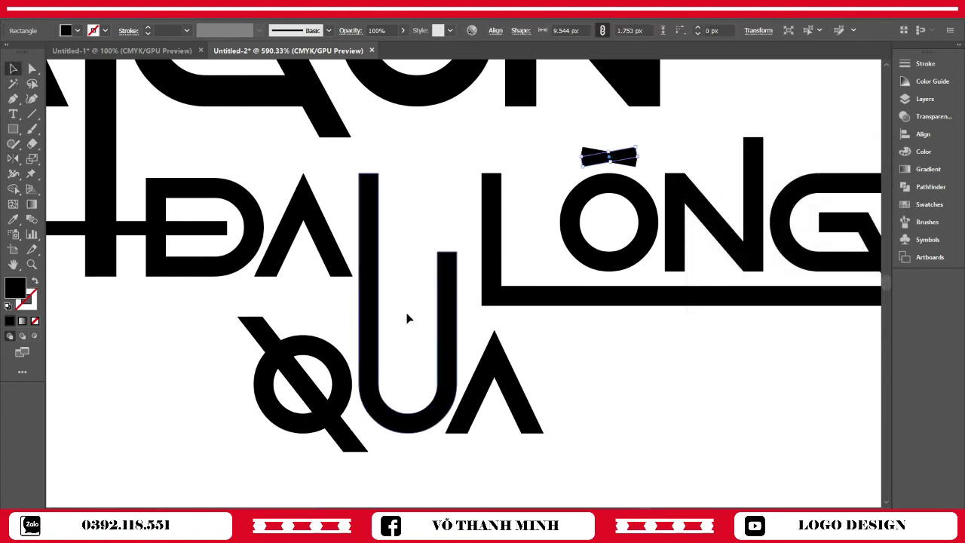
pyautogui.click(405, 319)
pyautogui.moveTo(614, 159); pyautogui.dragTo(506, 319)
# - Draw a black rectangle covering the whole logo and send it to the back
pyautogui.hotkey('ctrl', '0')
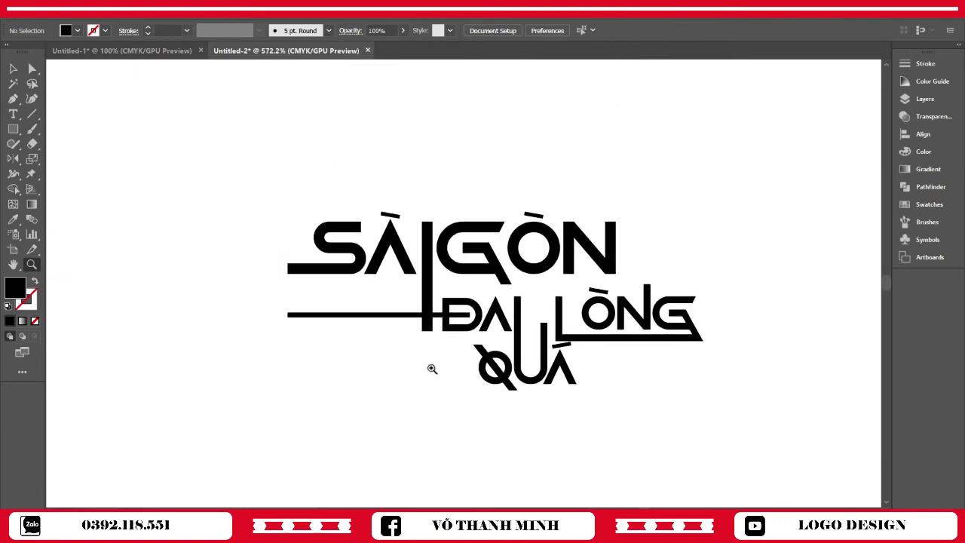
pyautogui.press('z')
pyautogui.moveTo(430, 366); pyautogui.dragTo(548, 368)
pyautogui.moveTo(308, 308); pyautogui.dragTo(316, 276)
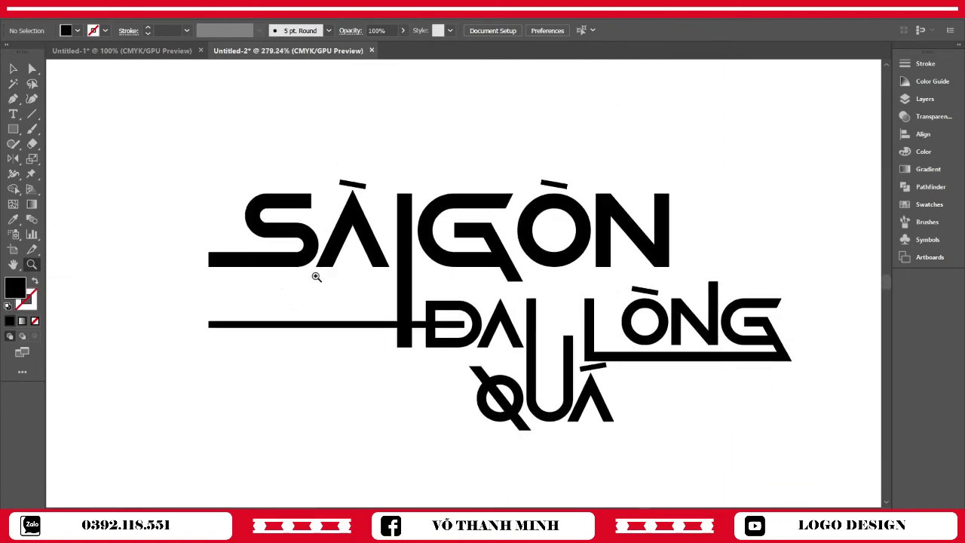
pyautogui.click(13, 68)
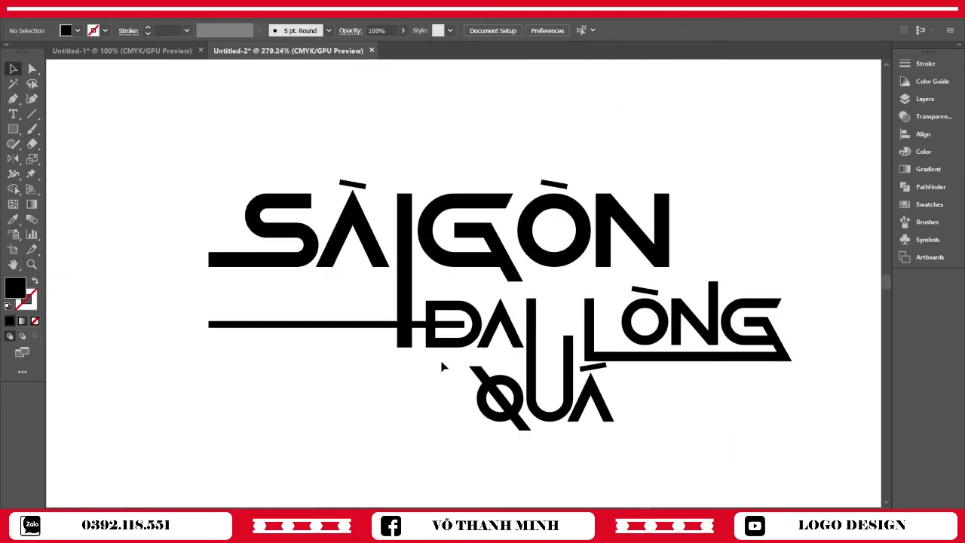
pyautogui.press('z')
pyautogui.keyDown('alt'); pyautogui.click(309, 300); pyautogui.keyUp('alt')
pyautogui.moveTo(287, 322); pyautogui.dragTo(371, 314)
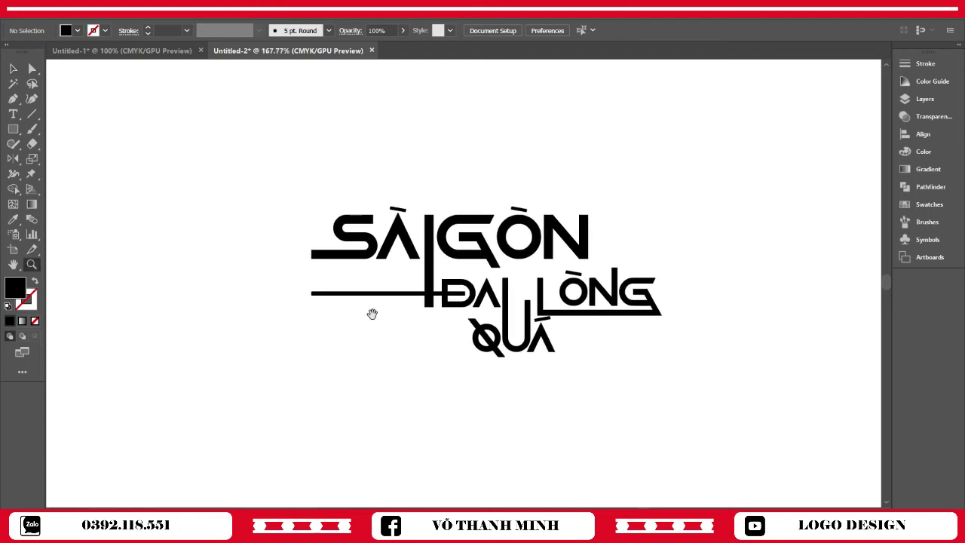
pyautogui.moveTo(280, 188); pyautogui.dragTo(697, 373)
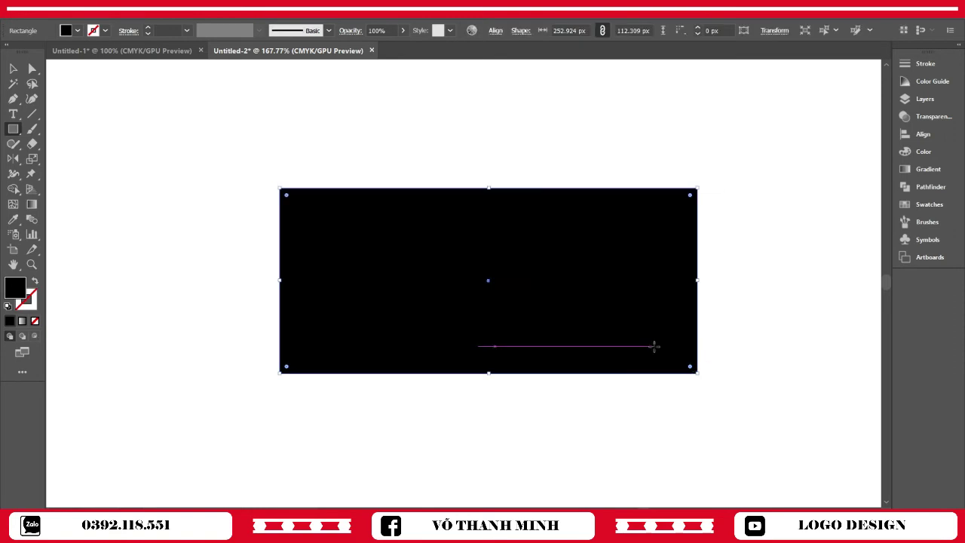
pyautogui.click(14, 68)
pyautogui.hotkey('ctrl', '2')
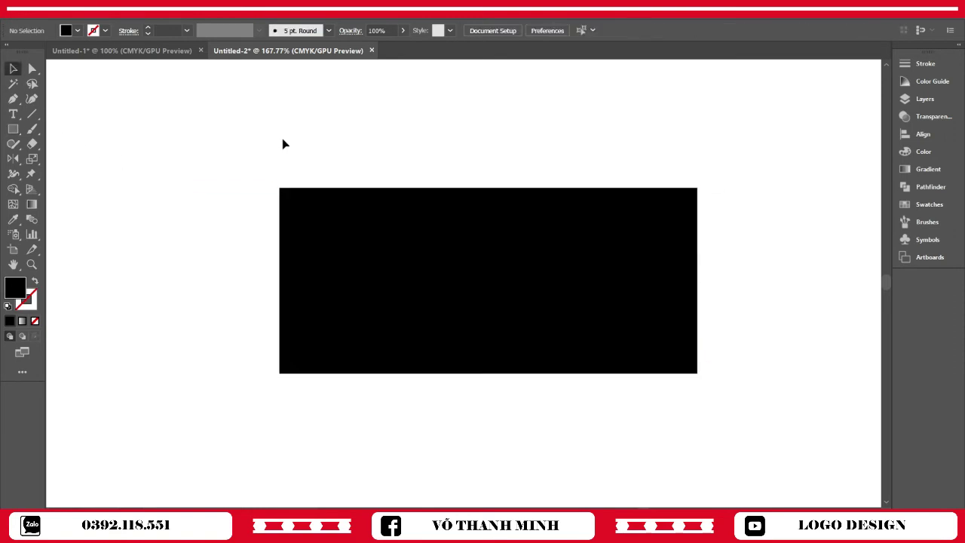
# - Recolour the logo lettering group white on top of the black rectangle
pyautogui.moveTo(202, 150); pyautogui.dragTo(688, 400)
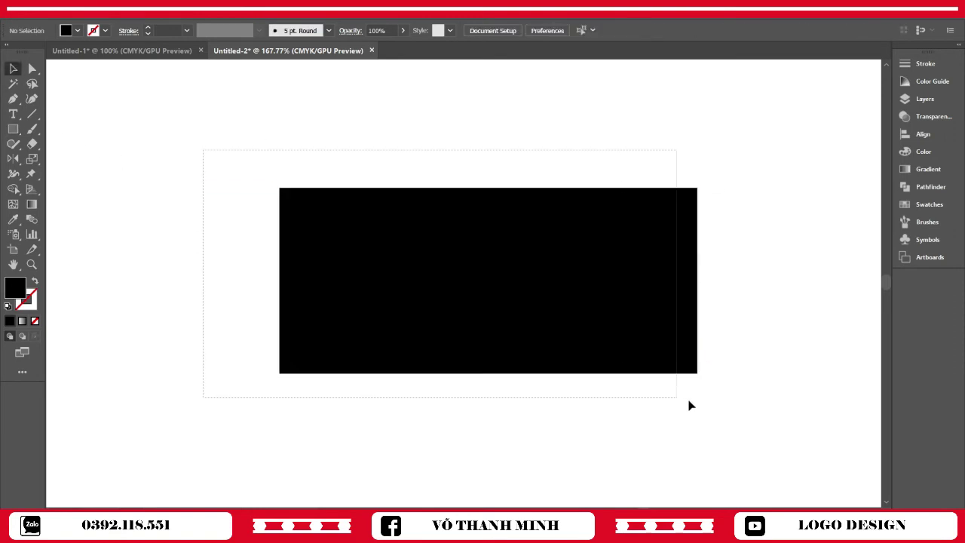
pyautogui.click(709, 344)
pyautogui.hotkey('ctrl', 'a')
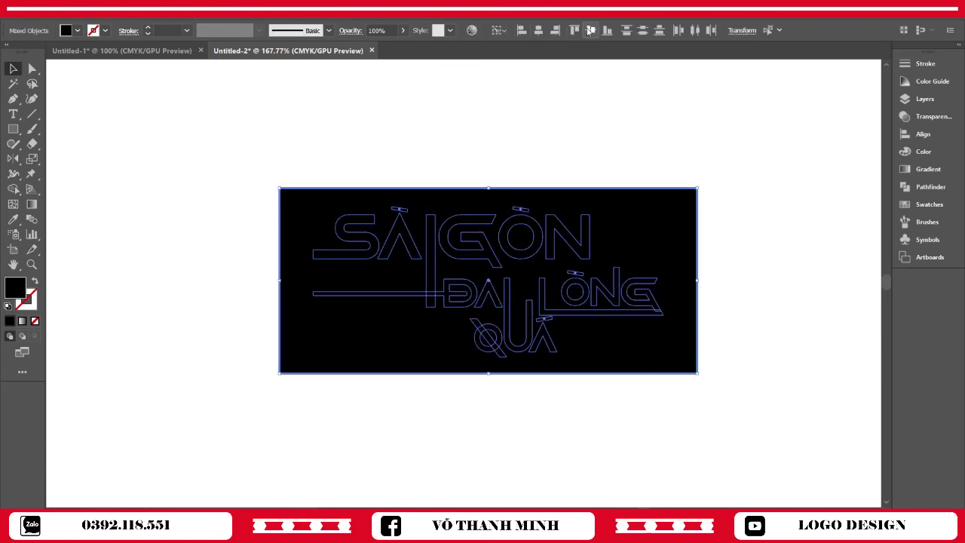
pyautogui.click(567, 123)
pyautogui.click(553, 237)
pyautogui.press('i')
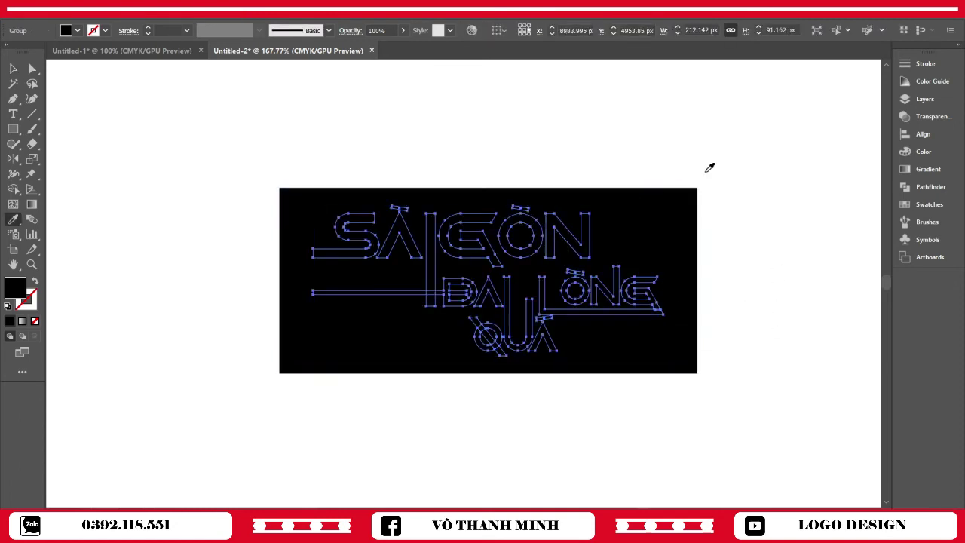
pyautogui.click(710, 165)
pyautogui.press('v')
pyautogui.hotkey('ctrl', 'shift', 'a')
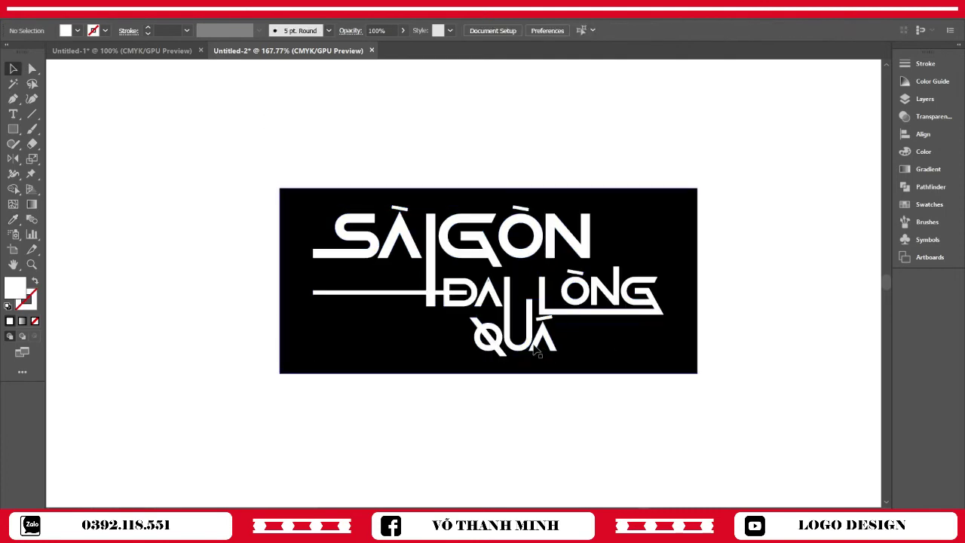
# - Ungroup the logo into separate letter and bar pieces
pyautogui.press('z')
pyautogui.moveTo(535, 350); pyautogui.dragTo(317, 260)
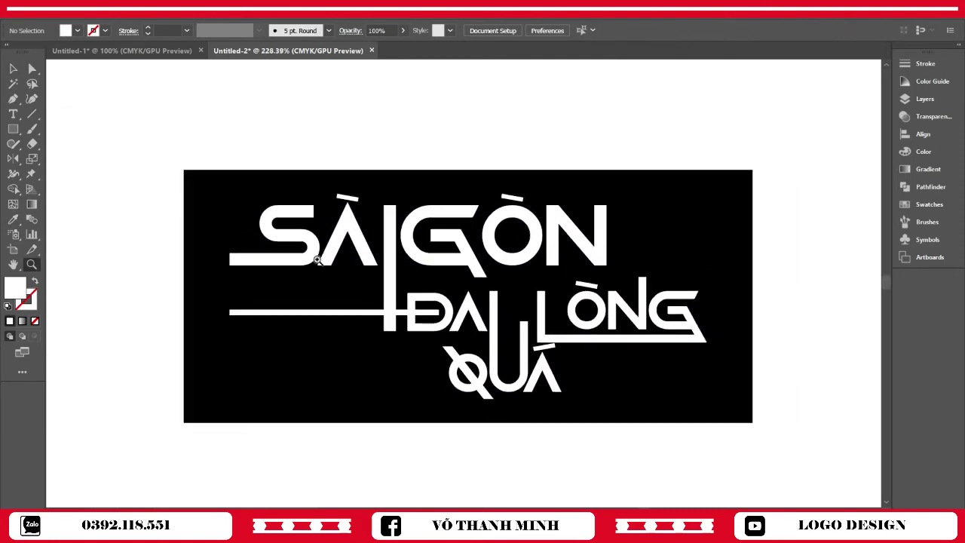
pyautogui.click(13, 69)
pyautogui.rightClick(494, 328)
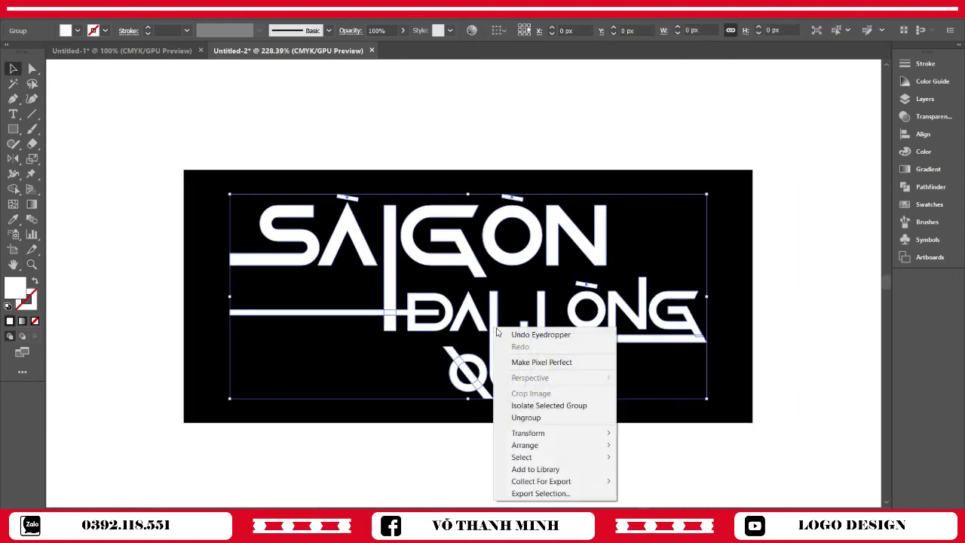
pyautogui.click(525, 417)
pyautogui.hotkey('ctrl', 'shift', 'a')
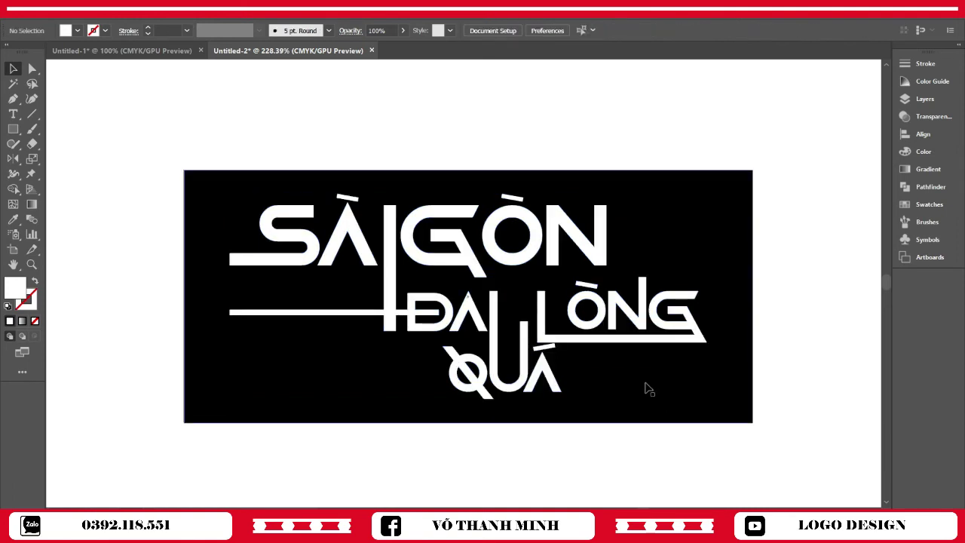
# - Fill the long bar, ĐA and LÒNG with teal #4acecb
pyautogui.click(431, 312)
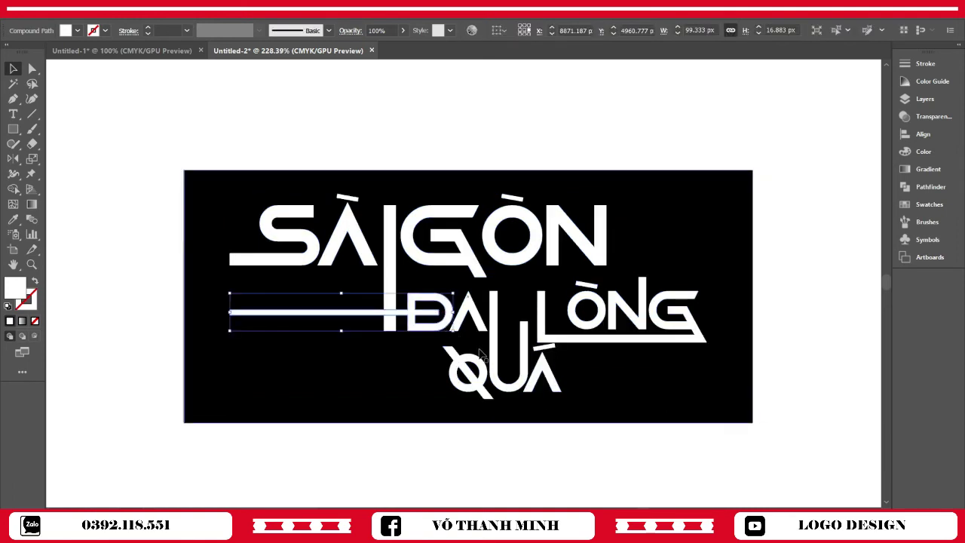
pyautogui.keyDown('shift'); pyautogui.click(484, 324); pyautogui.keyUp('shift')
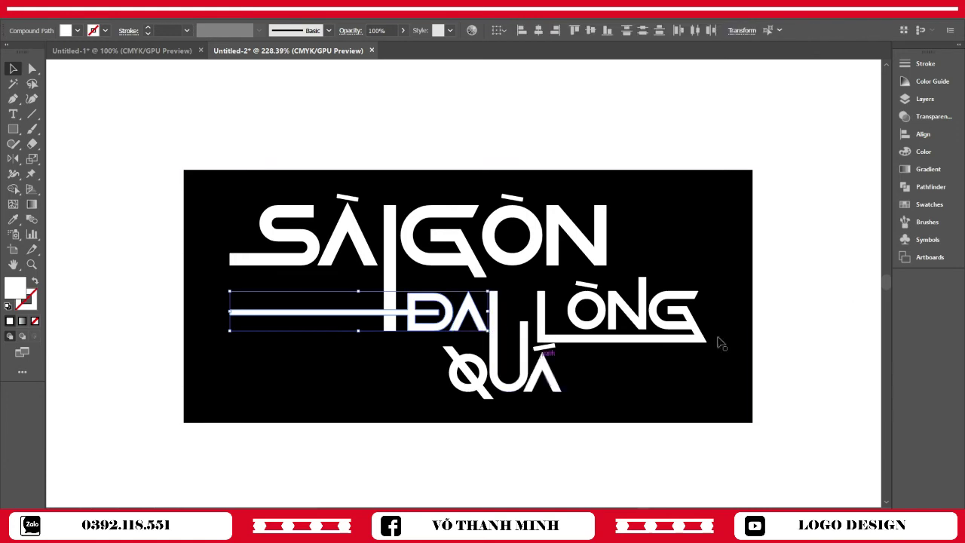
pyautogui.keyDown('shift'); pyautogui.click(573, 332); pyautogui.keyUp('shift')
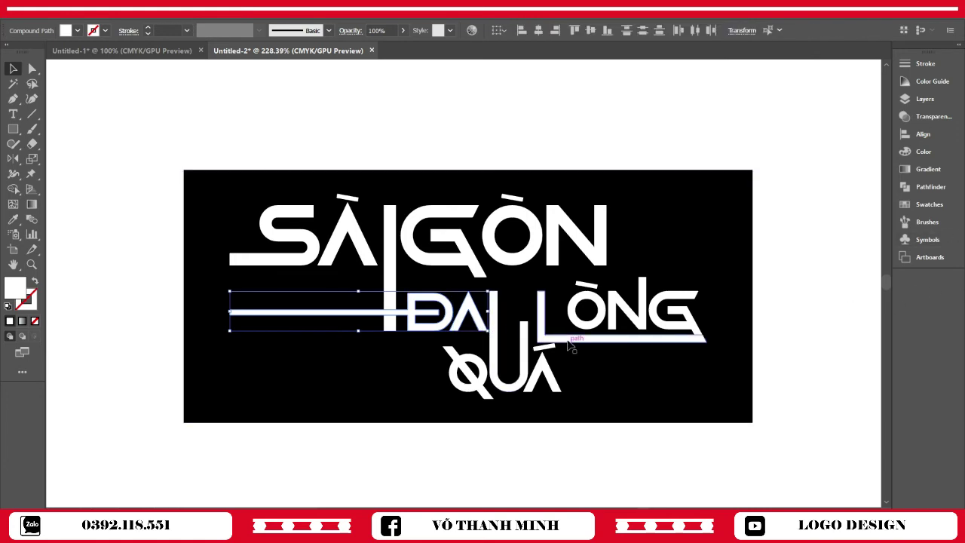
pyautogui.click(929, 205)
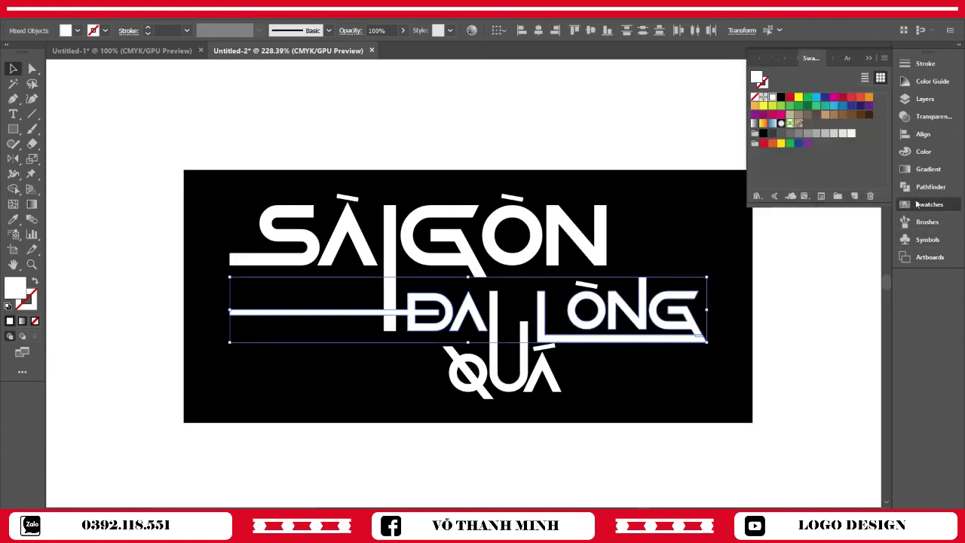
pyautogui.doubleClick(12, 294)
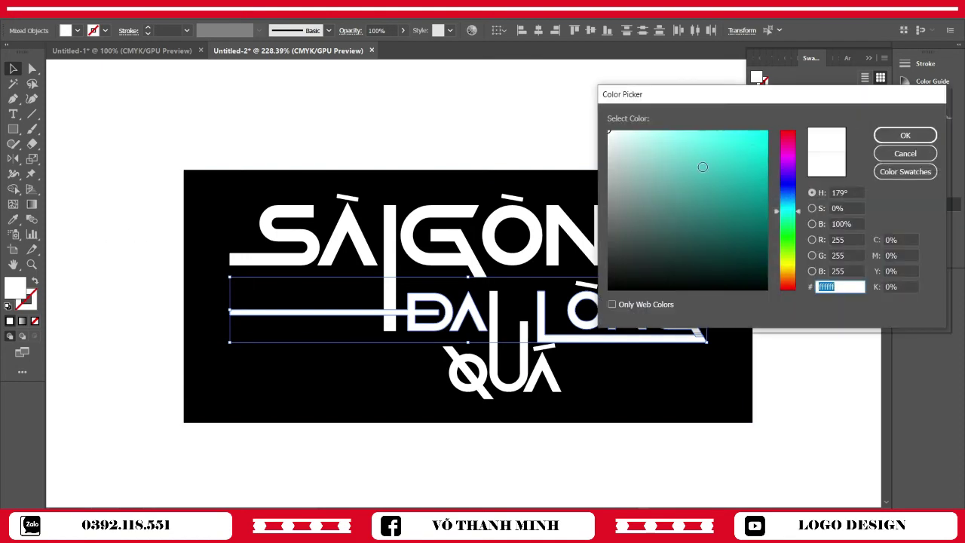
pyautogui.click(710, 160)
pyautogui.click(905, 135)
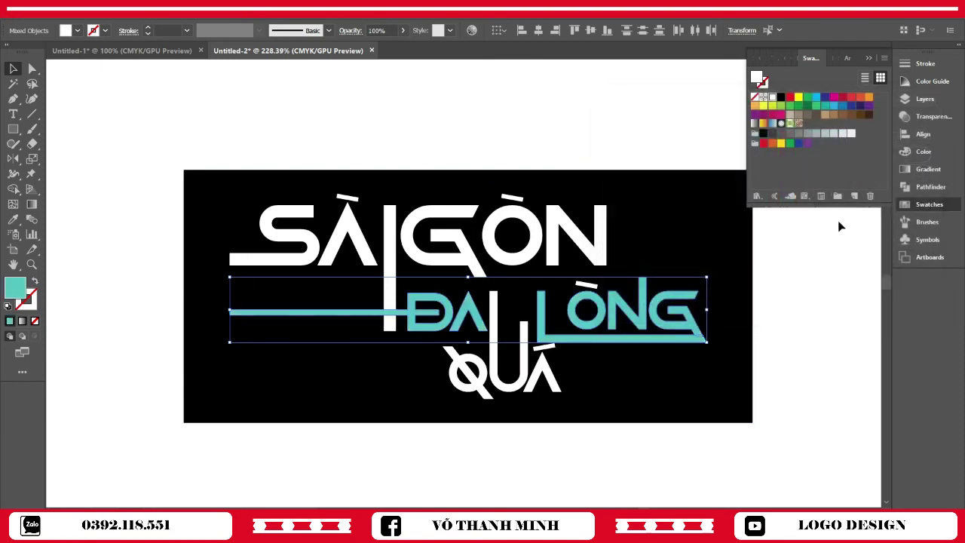
pyautogui.click(838, 220)
# - Give the accent above LÒNG the same teal colour with the Eyedropper
pyautogui.click(596, 284)
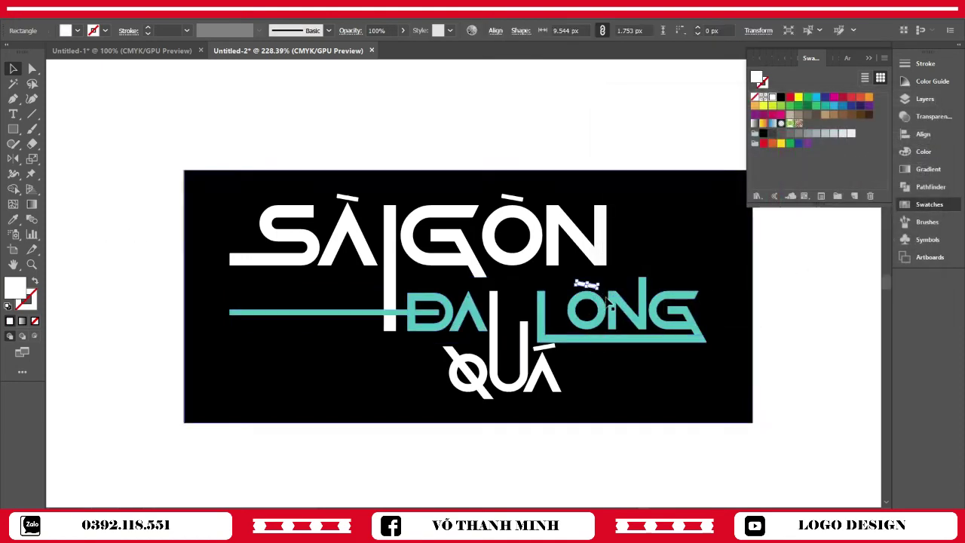
pyautogui.press('i')
pyautogui.click(631, 305)
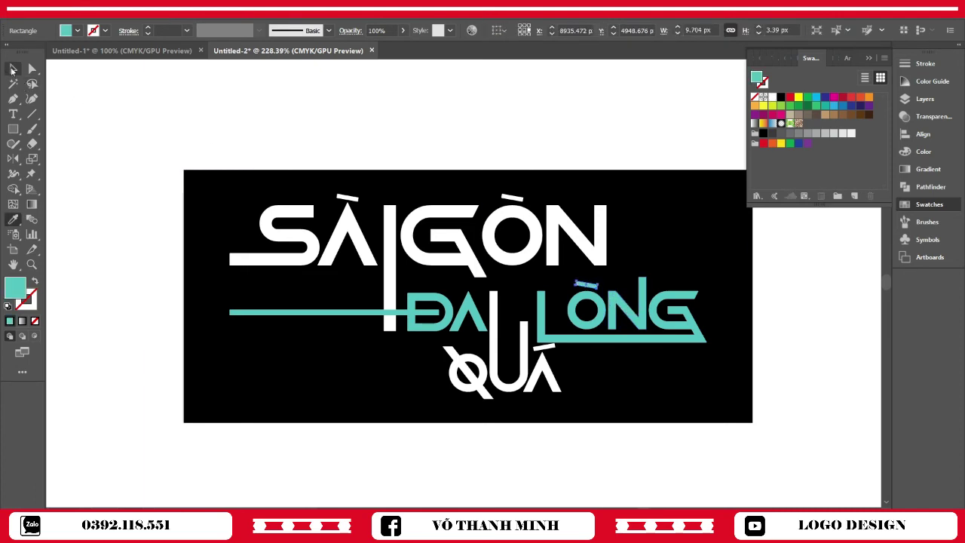
pyautogui.click(13, 69)
pyautogui.click(155, 162)
# - Colour the Q and U of QUÁ red from the Swatches
pyautogui.click(483, 368)
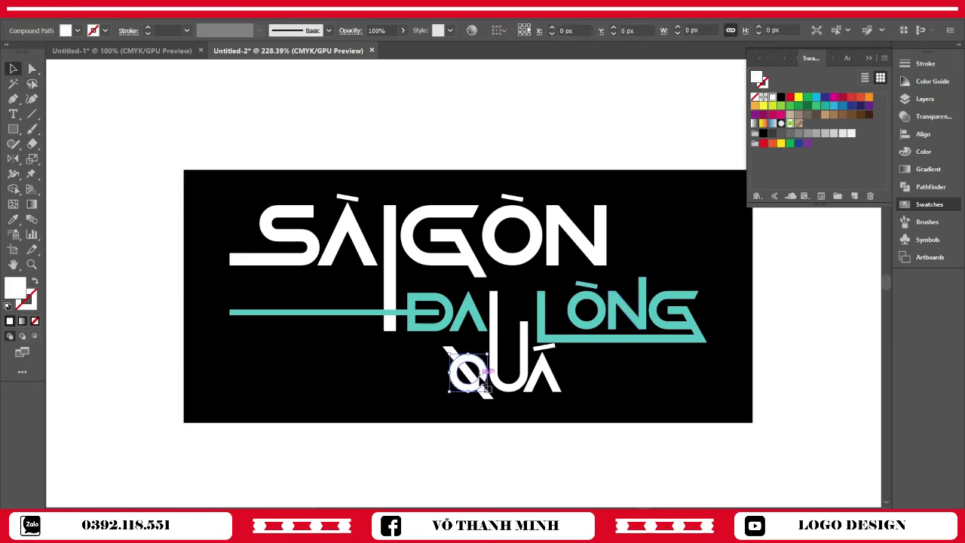
pyautogui.keyDown('shift'); pyautogui.click(524, 380); pyautogui.keyUp('shift')
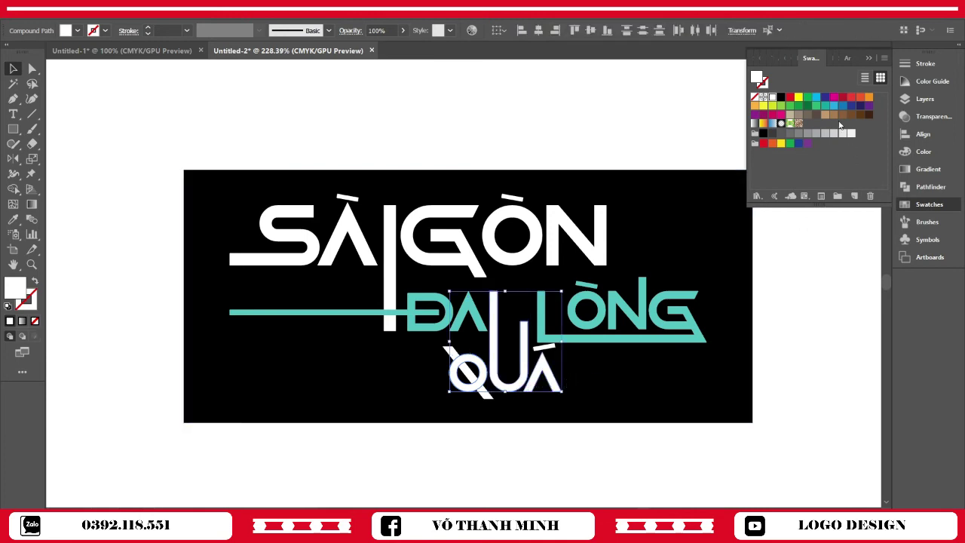
pyautogui.click(788, 100)
pyautogui.click(545, 346)
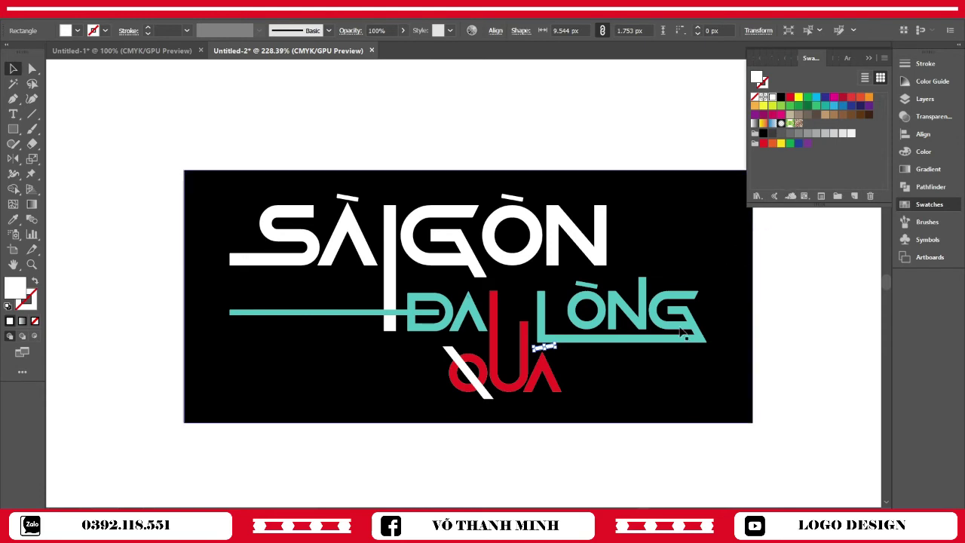
# - Colour the accent above QUÁ's A red
pyautogui.click(790, 100)
pyautogui.click(793, 319)
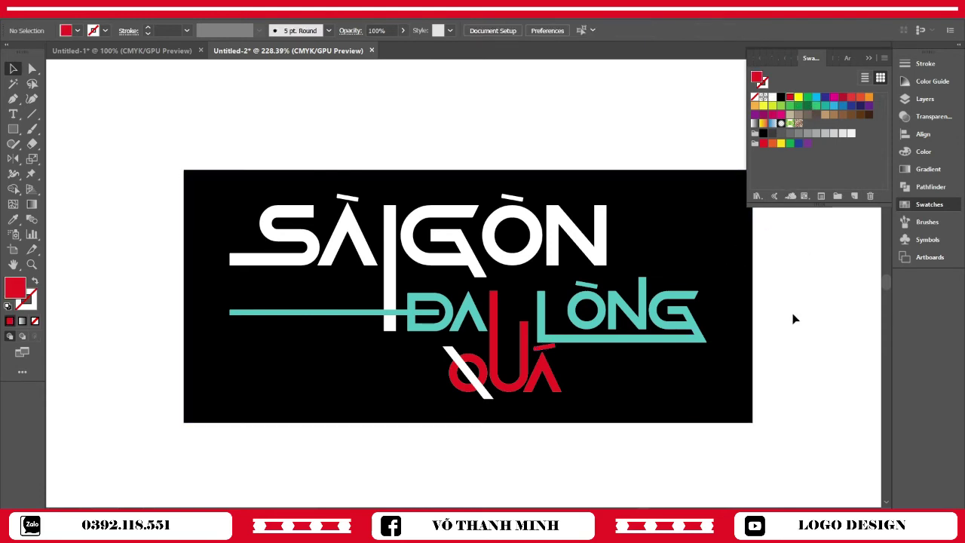
pyautogui.press('z')
pyautogui.moveTo(603, 415); pyautogui.dragTo(638, 435)
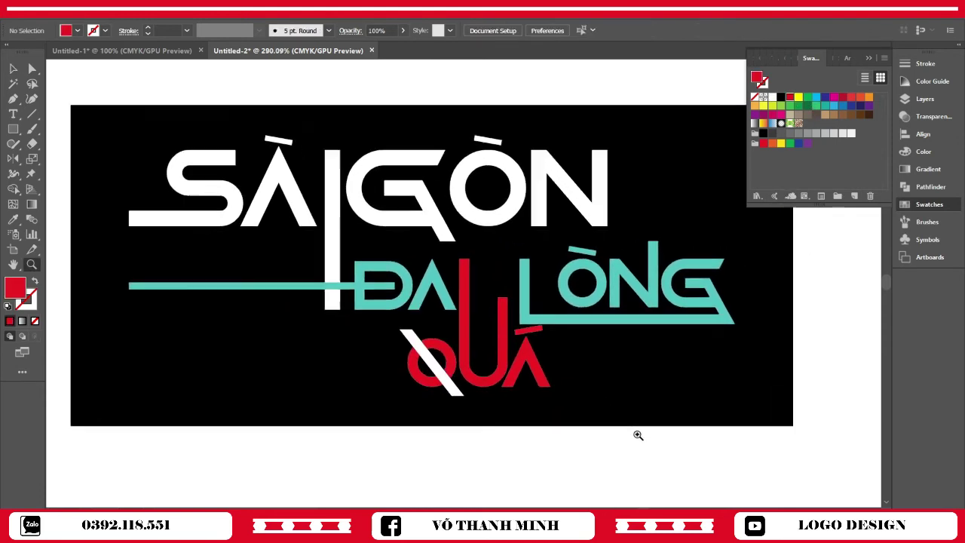
# - Nudge the LÒNG word up a few pixels beside ĐA
pyautogui.press('v')
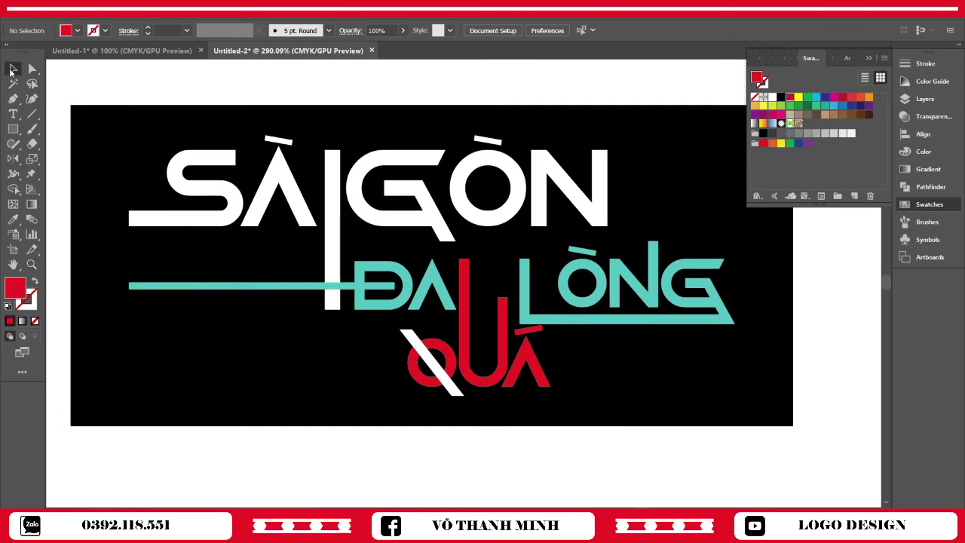
pyautogui.scroll(1, 833, 294)
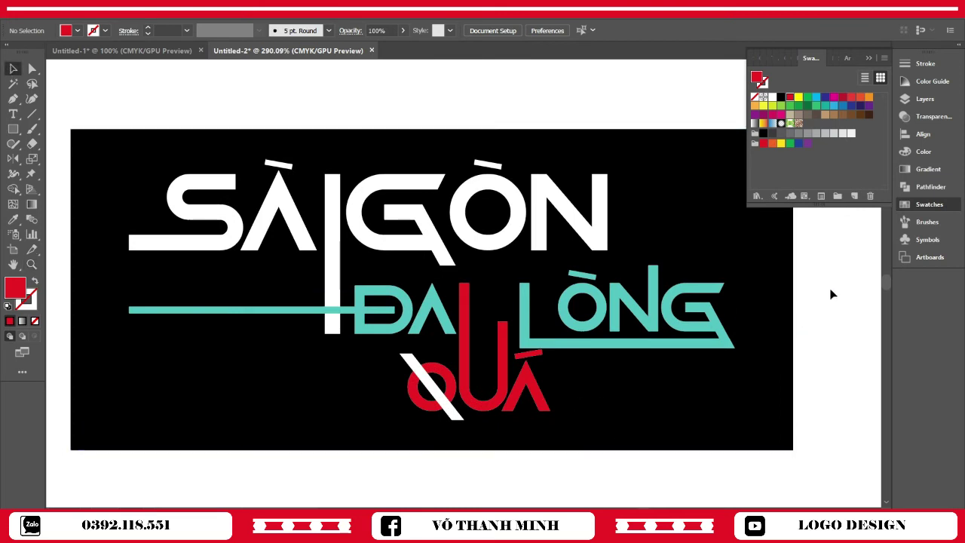
pyautogui.click(671, 302)
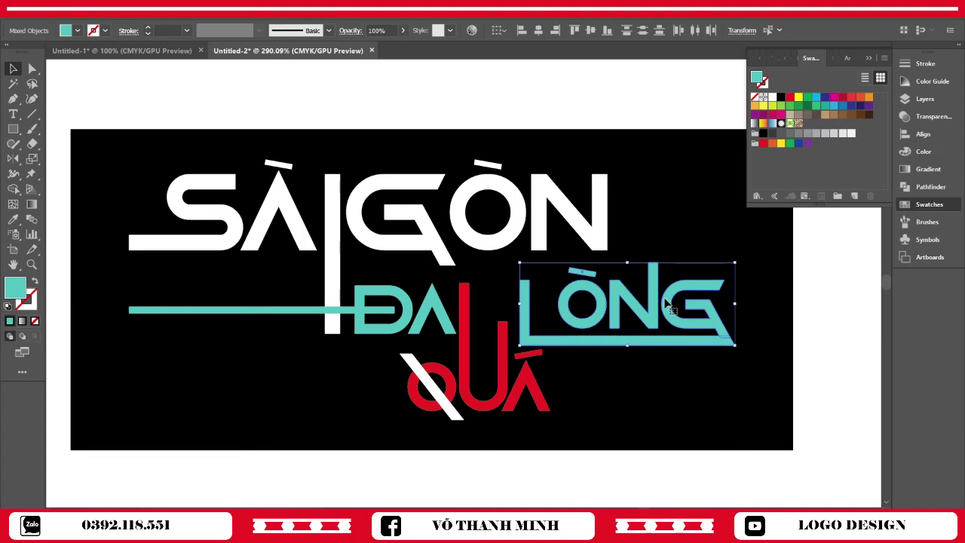
pyautogui.moveTo(670, 301); pyautogui.dragTo(669, 296)
pyautogui.click(823, 331)
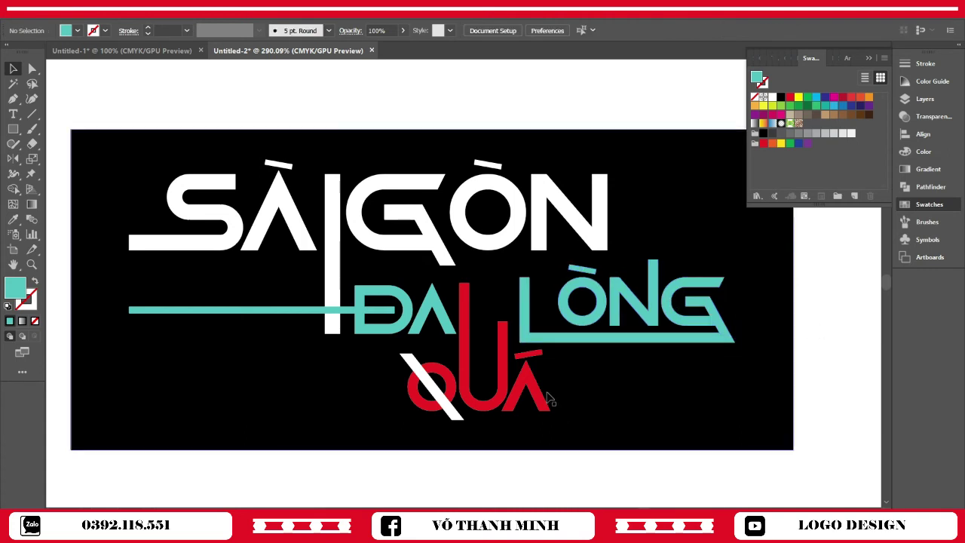
pyautogui.click(530, 353)
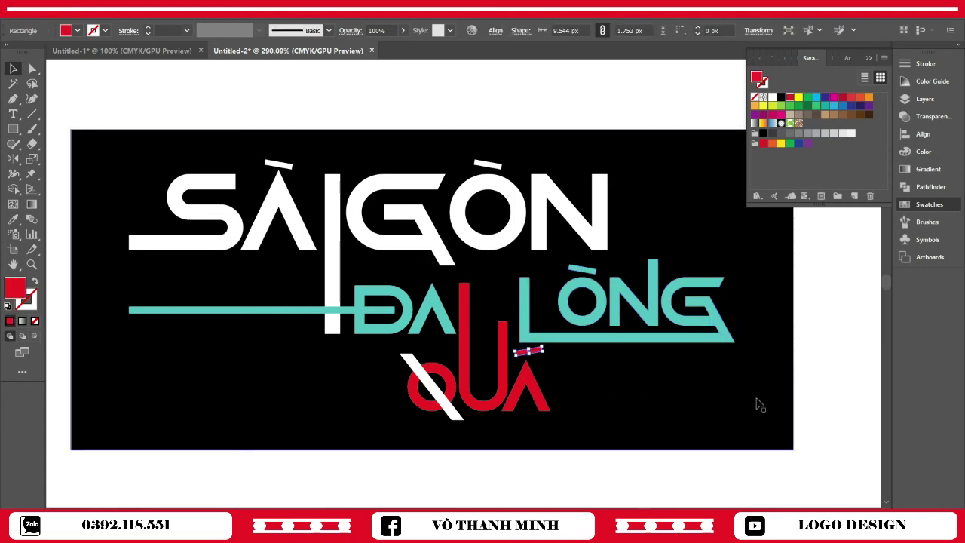
pyautogui.click(590, 279)
pyautogui.keyDown('shift'); pyautogui.click(592, 276); pyautogui.keyUp('shift')
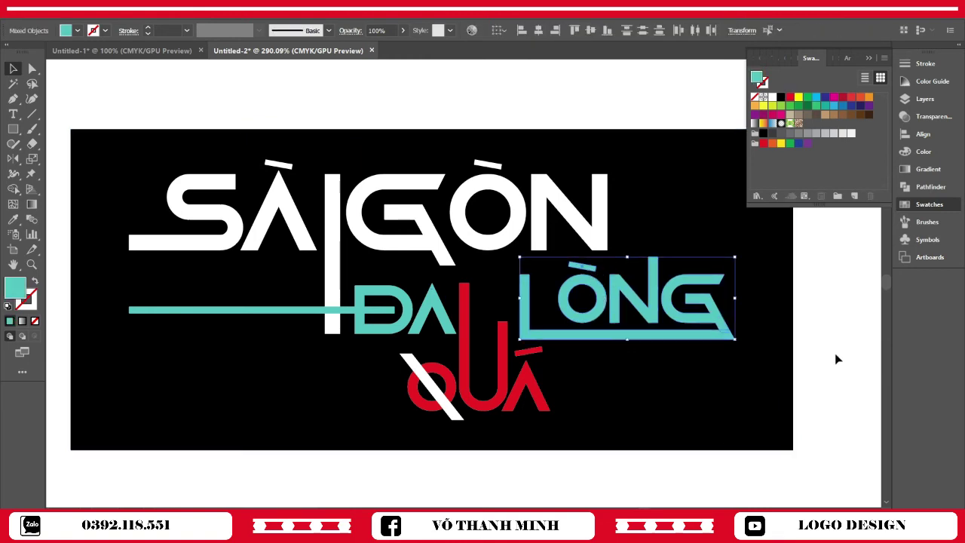
pyautogui.click(835, 355)
# - Pull the N's lower-left anchor down and adjust its top-right anchor
pyautogui.press('z')
pyautogui.moveTo(656, 386); pyautogui.dragTo(571, 330)
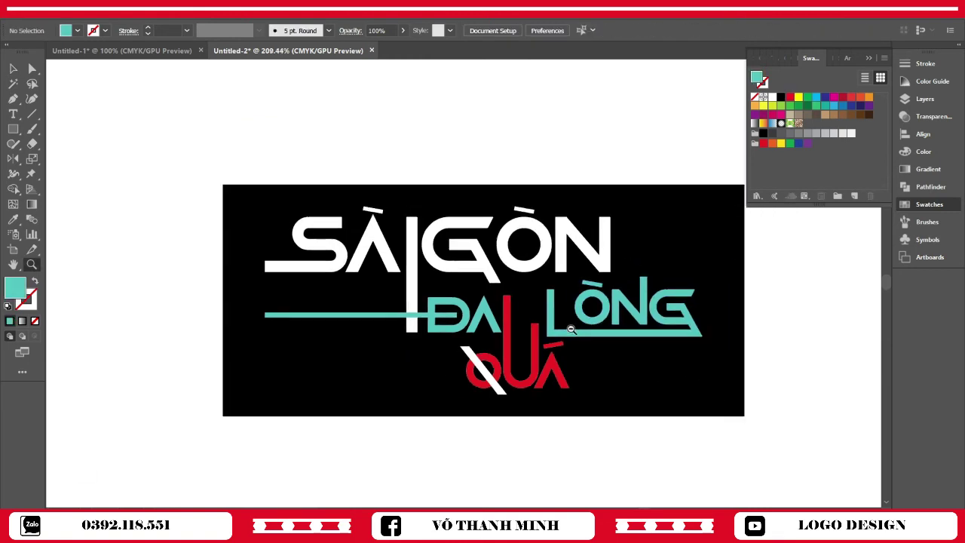
pyautogui.moveTo(633, 230); pyautogui.dragTo(607, 266)
pyautogui.click(32, 69)
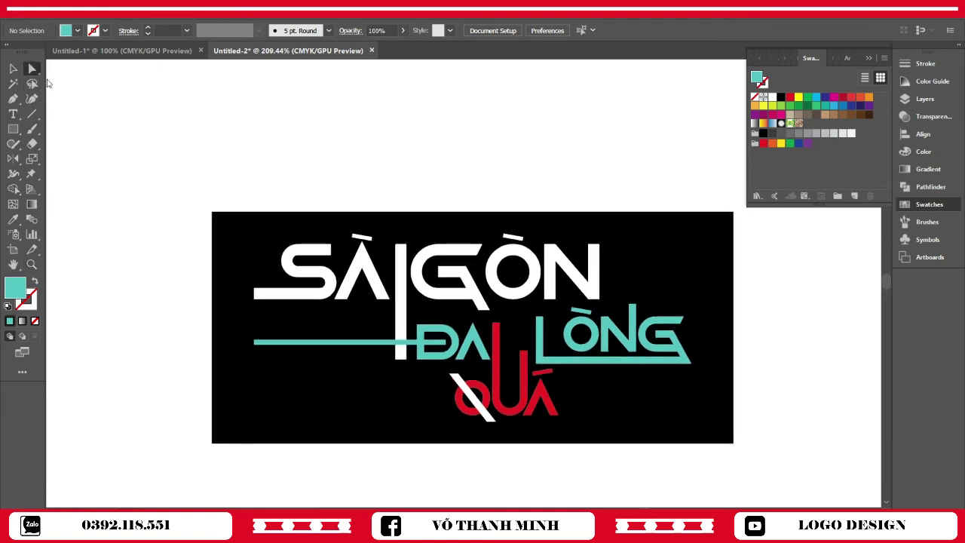
pyautogui.click(552, 298)
pyautogui.moveTo(555, 300); pyautogui.dragTo(554, 310)
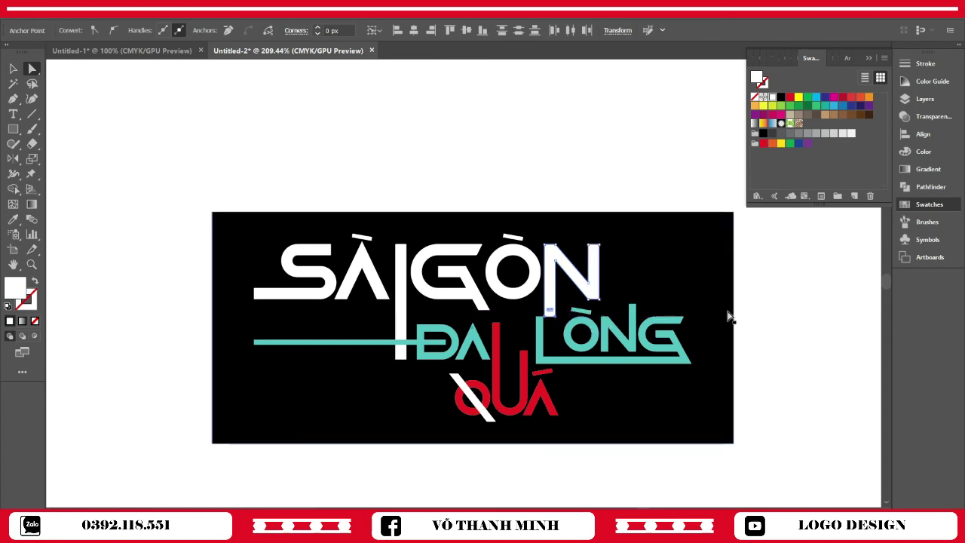
pyautogui.click(801, 393)
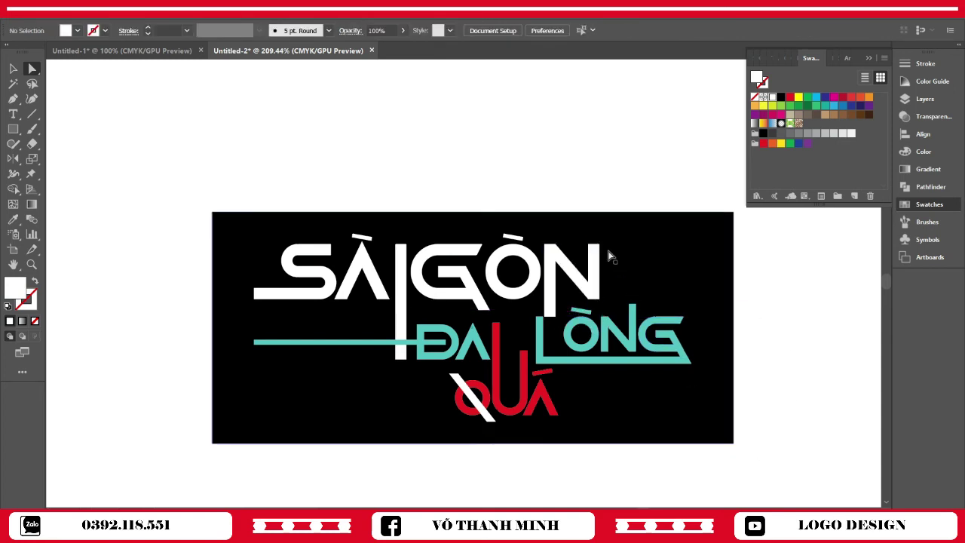
pyautogui.moveTo(607, 239)
pyautogui.mouseDown()
pyautogui.moveTo(596, 252)
pyautogui.moveTo(599, 238)
pyautogui.mouseUp()
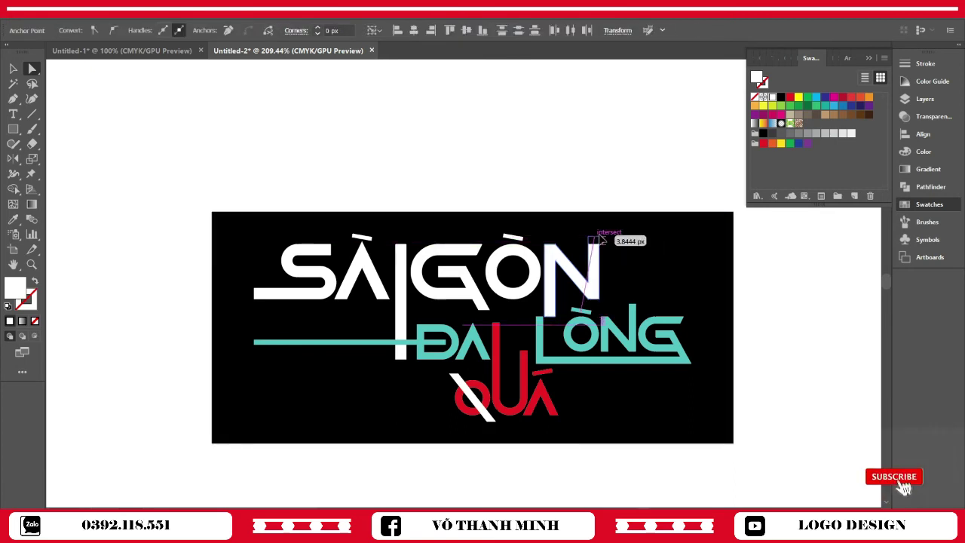
pyautogui.moveTo(599, 240); pyautogui.dragTo(601, 239)
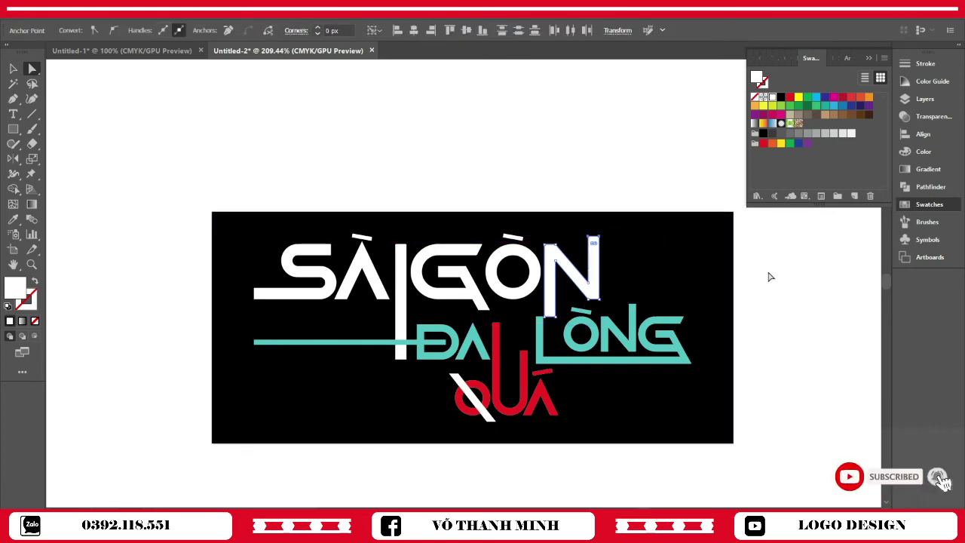
pyautogui.click(701, 411)
# - Raise the top anchor of the tall vertical bar about 5.75 px and collapse Swatches
pyautogui.moveTo(360, 291); pyautogui.dragTo(434, 328)
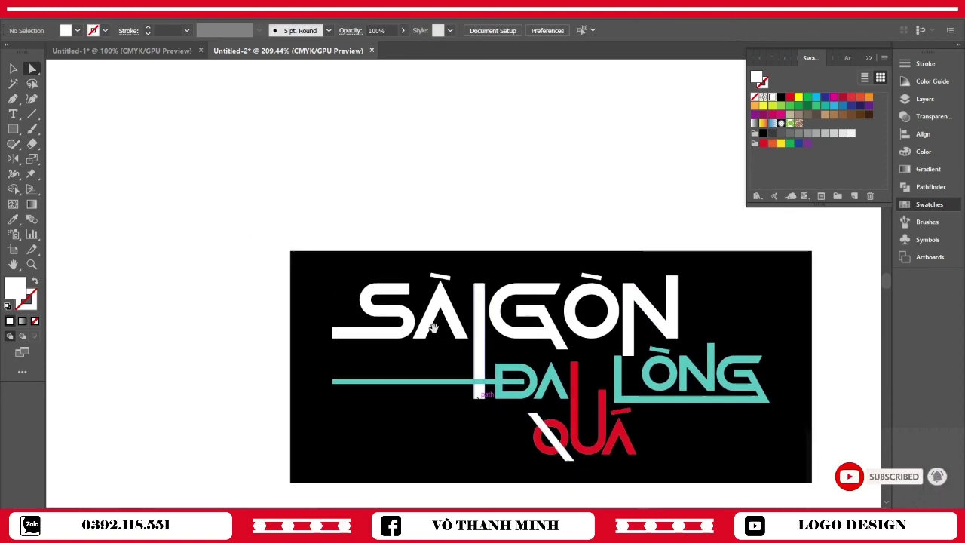
pyautogui.click(483, 288)
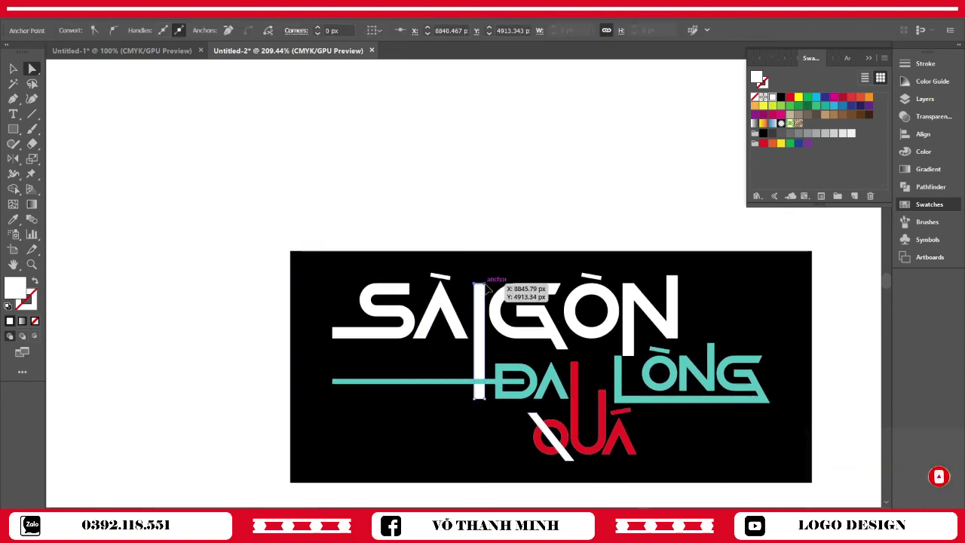
pyautogui.moveTo(486, 290); pyautogui.dragTo(486, 278)
pyautogui.click(686, 349)
pyautogui.moveTo(681, 405); pyautogui.dragTo(586, 360)
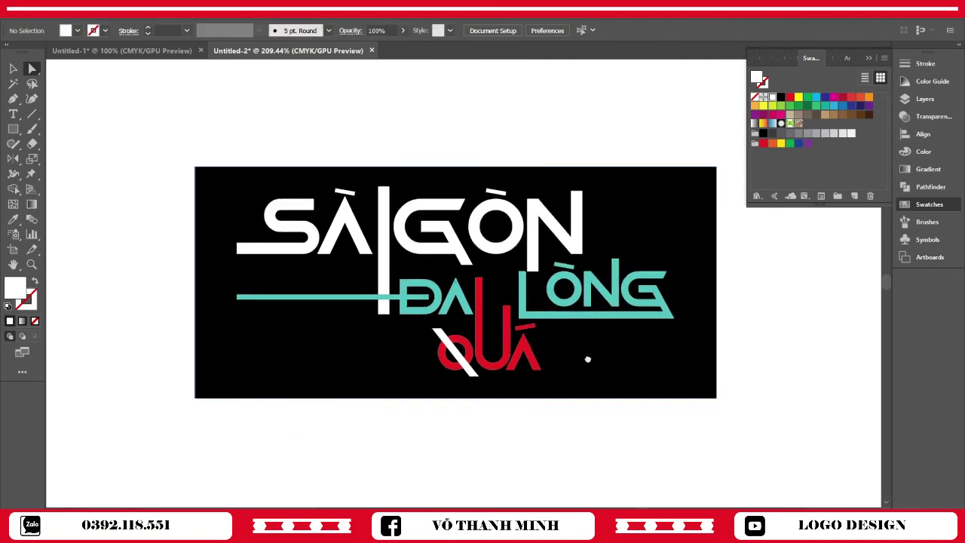
pyautogui.click(870, 59)
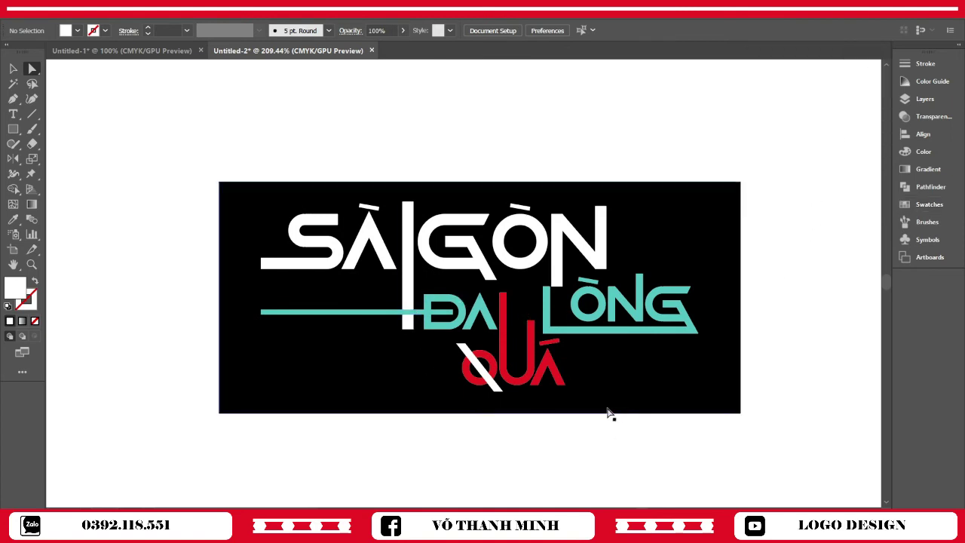
# - Add a new 11 px text object at the upper left of the canvas
pyautogui.hscroll(-2, 422, 315)
pyautogui.scroll(1, 448, 320)
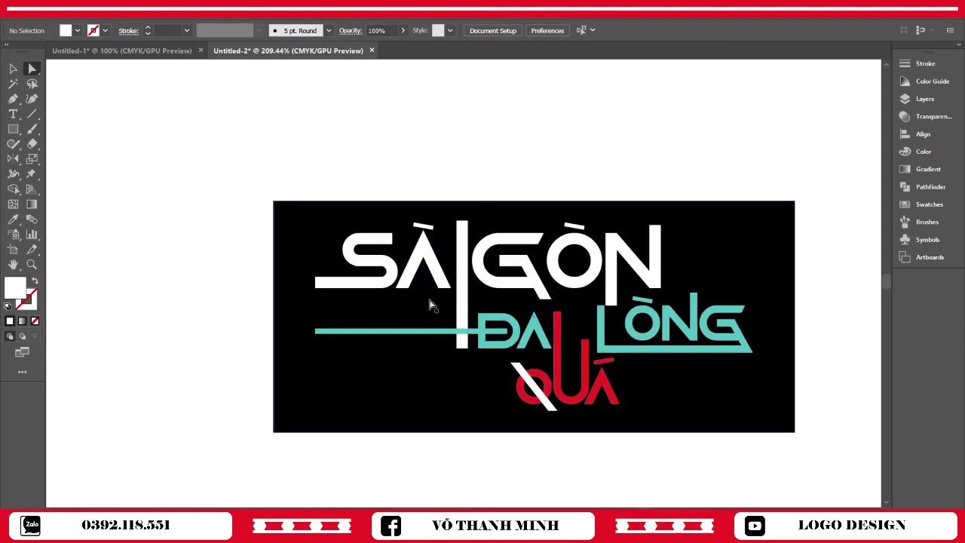
pyautogui.press('t')
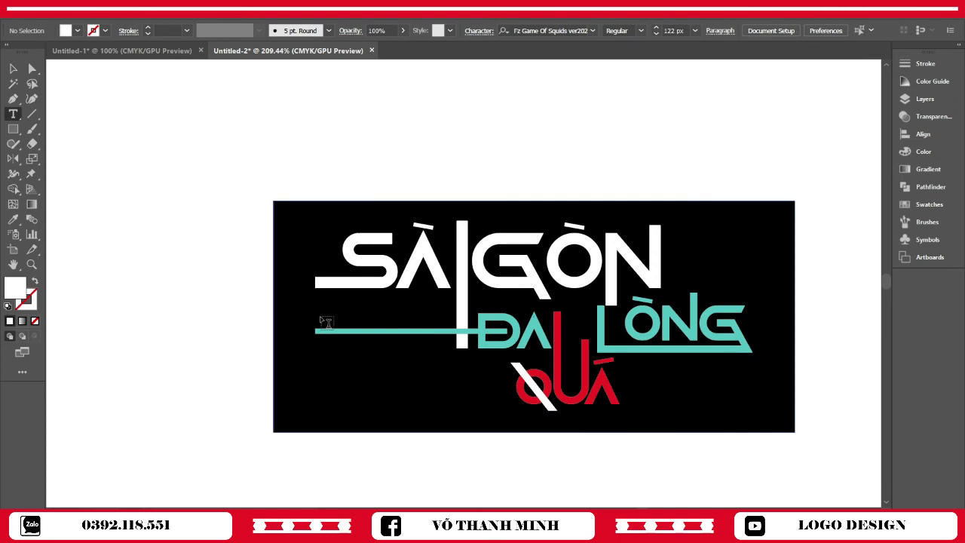
pyautogui.click(321, 323)
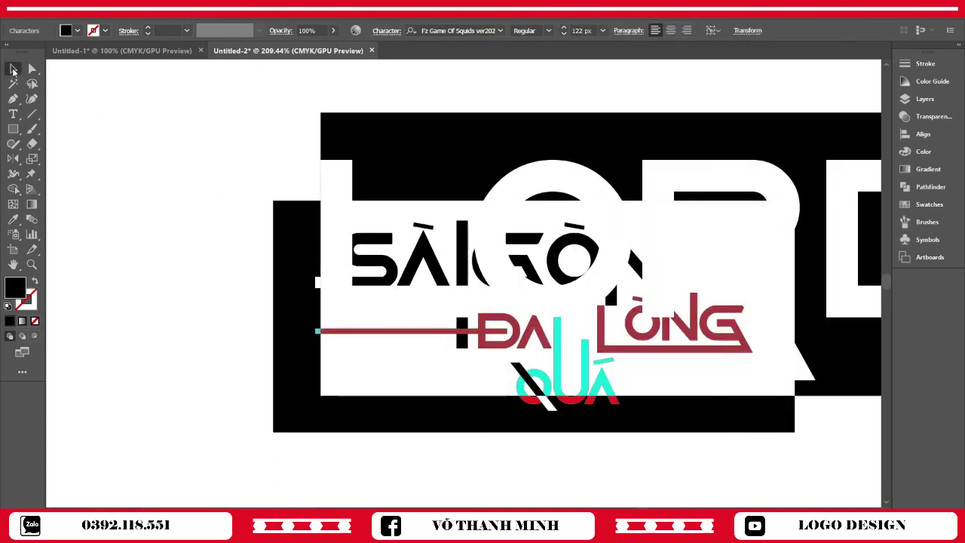
pyautogui.click(13, 69)
pyautogui.click(602, 30)
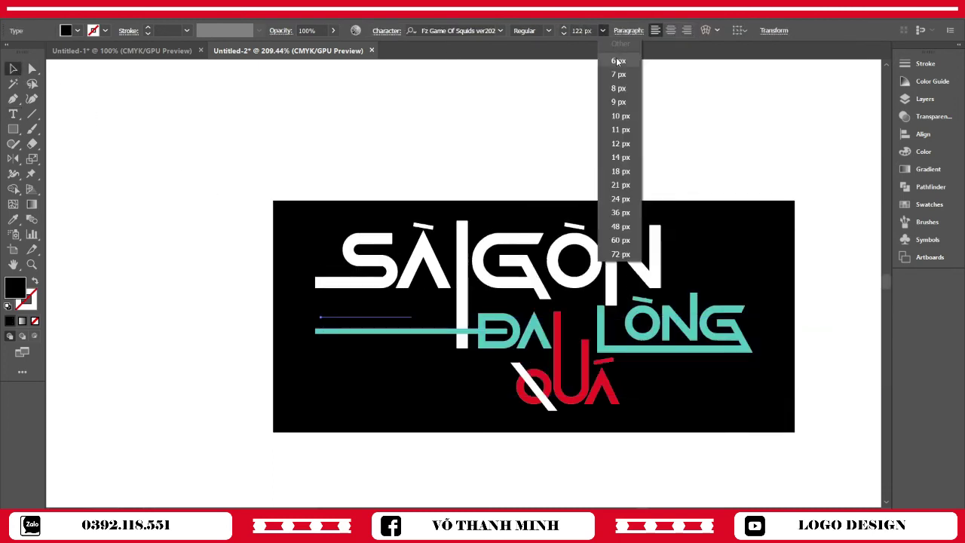
pyautogui.click(624, 127)
pyautogui.moveTo(459, 309)
pyautogui.mouseDown()
pyautogui.moveTo(302, 155)
pyautogui.moveTo(307, 148)
pyautogui.mouseUp()
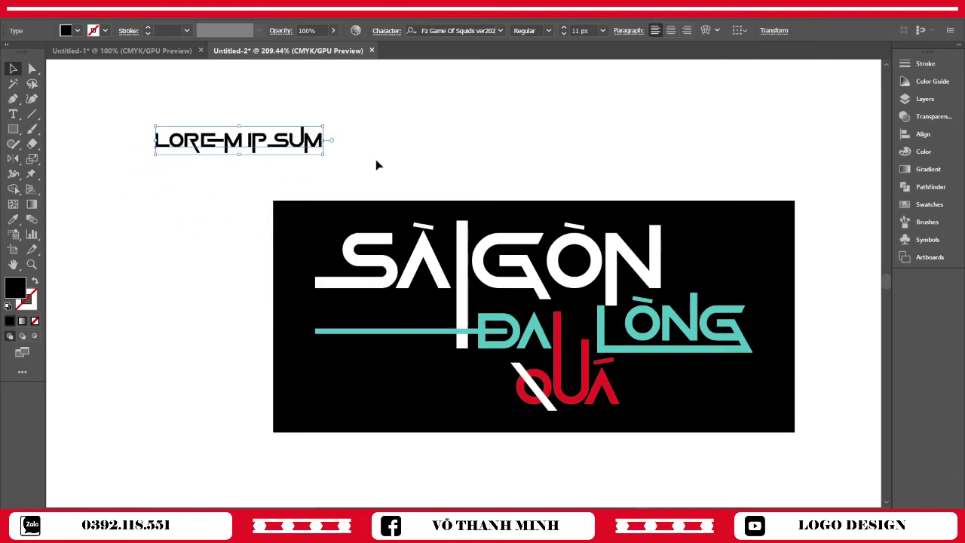
# - Try mirroring the text with the Reflect tool, then undo it
pyautogui.press('o')
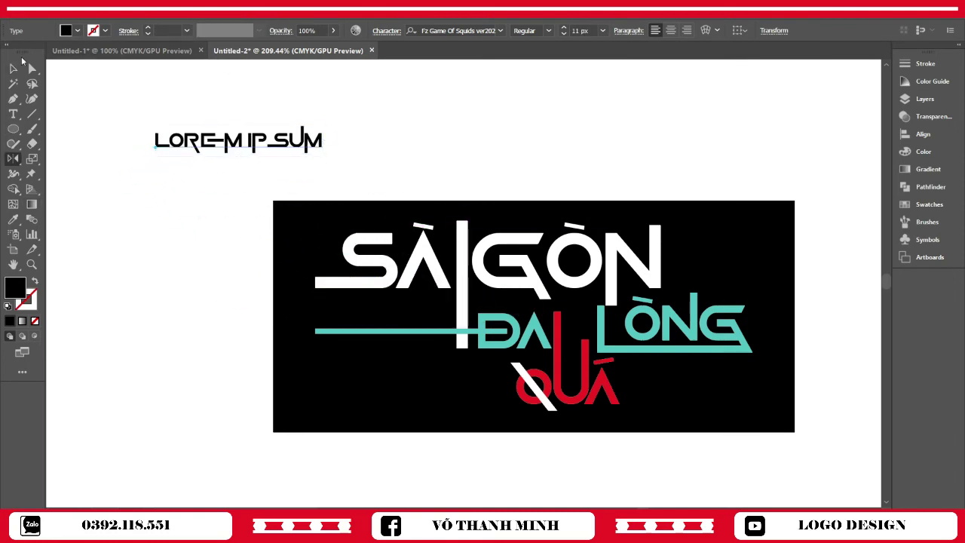
pyautogui.click(334, 149)
pyautogui.moveTo(334, 148); pyautogui.dragTo(385, 98)
pyautogui.hotkey('ctrl', 'z')
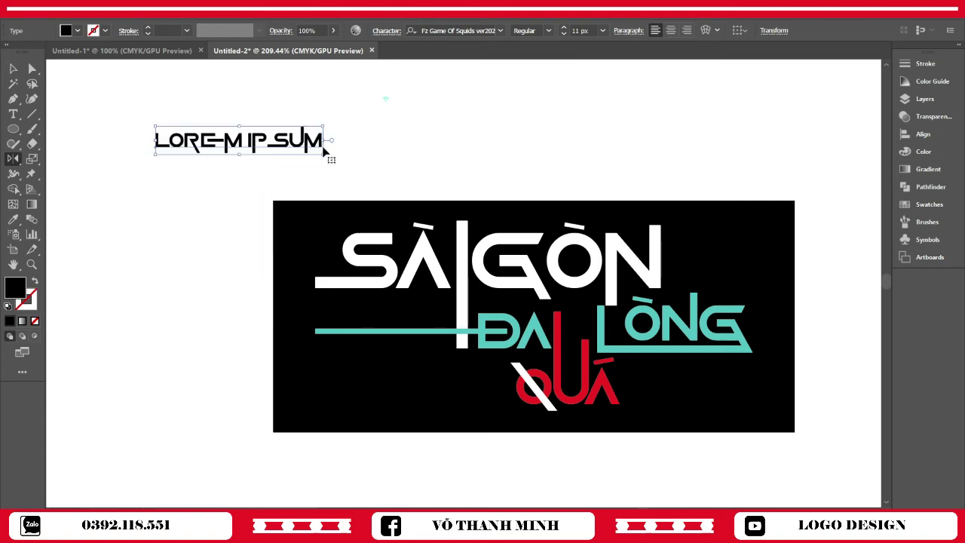
# - Retype the placeholder letters so the text line reads LOGODESIGN
pyautogui.press('v')
pyautogui.click(301, 143)
pyautogui.doubleClick(302, 143)
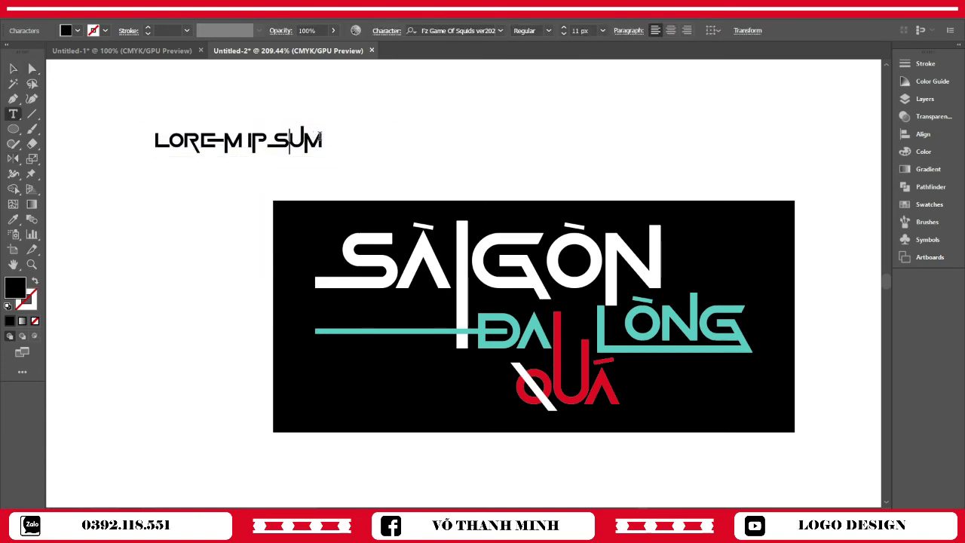
pyautogui.moveTo(323, 142); pyautogui.dragTo(166, 143)
pyautogui.press('BackSpace')
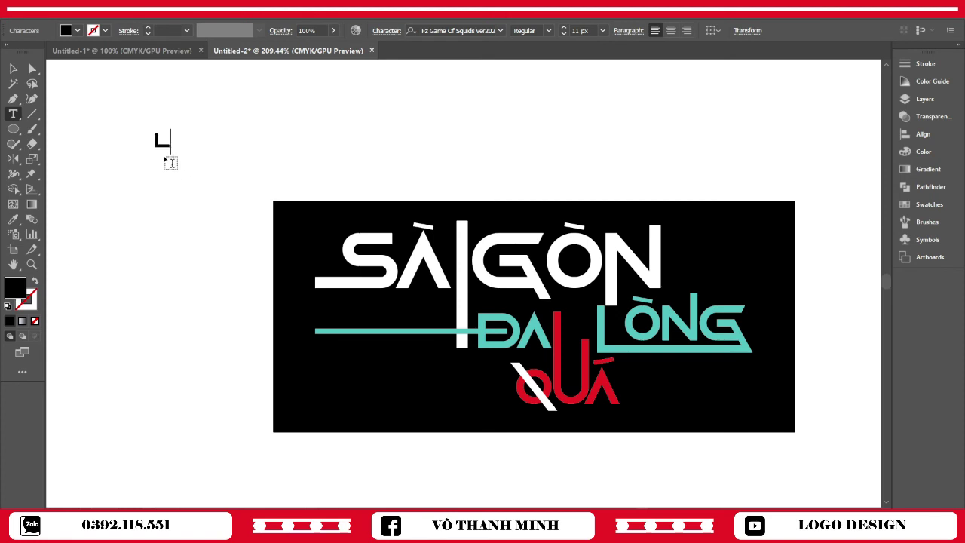
pyautogui.write('OGODE-SIGN')
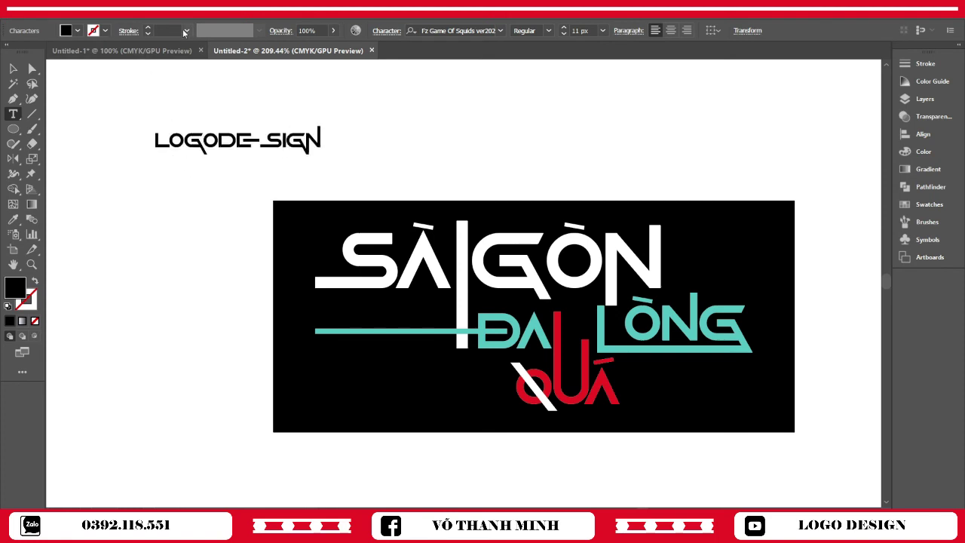
pyautogui.click(13, 72)
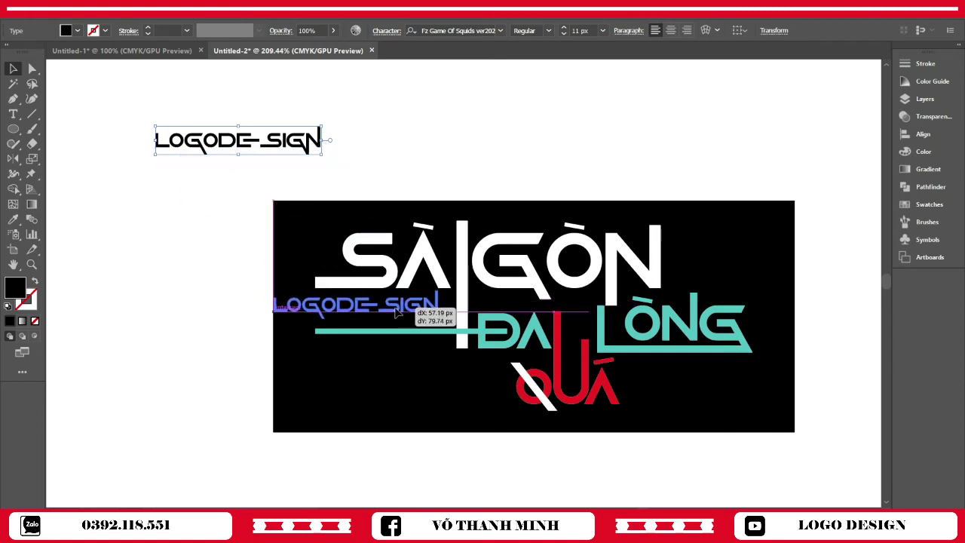
# - Place the LOGODE-SIGN tagline on the banner in teal, shrunk and aligned to the teal line's start
pyautogui.moveTo(279, 149); pyautogui.dragTo(402, 328)
pyautogui.press('i')
pyautogui.click(533, 326)
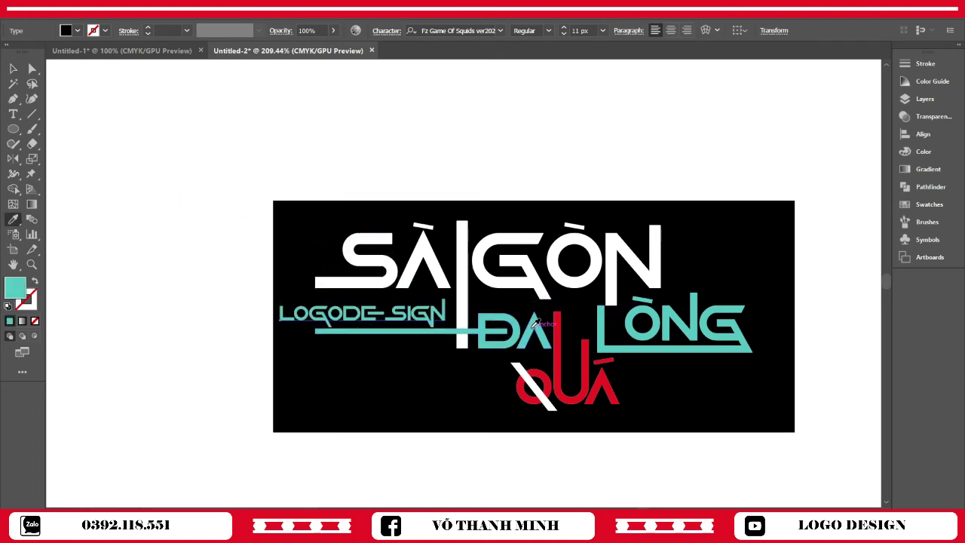
pyautogui.click(13, 68)
pyautogui.moveTo(278, 301); pyautogui.dragTo(342, 312)
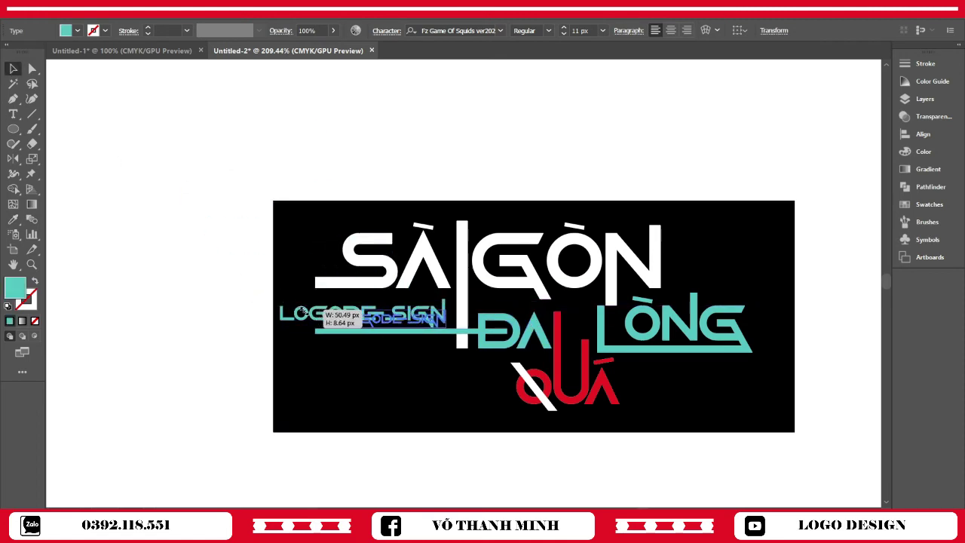
pyautogui.moveTo(397, 322); pyautogui.dragTo(371, 322)
pyautogui.click(405, 370)
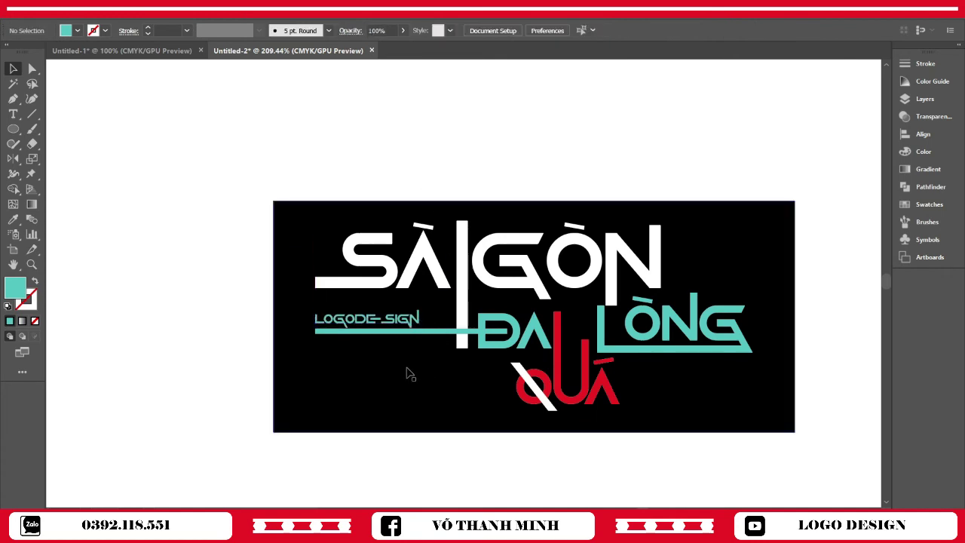
# - Zoom in on the tagline and ungroup it into separate letters
pyautogui.press('z')
pyautogui.click(421, 385)
pyautogui.moveTo(421, 385); pyautogui.dragTo(457, 379)
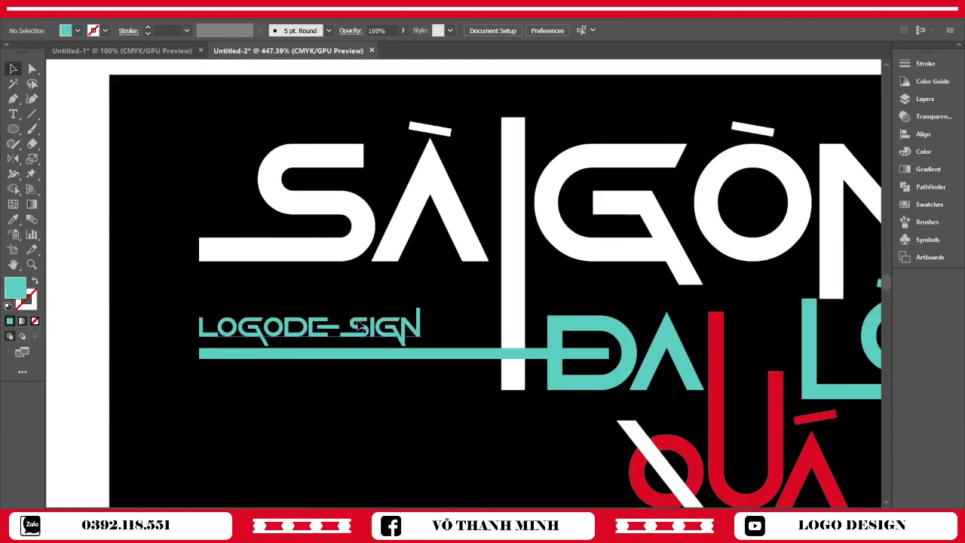
pyautogui.click(361, 326)
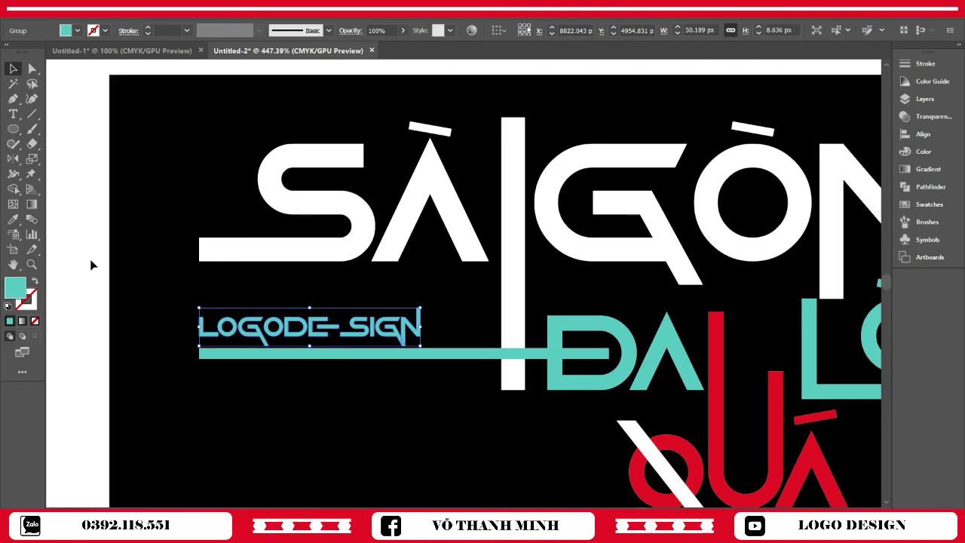
pyautogui.rightClick(370, 334)
pyautogui.click(344, 371)
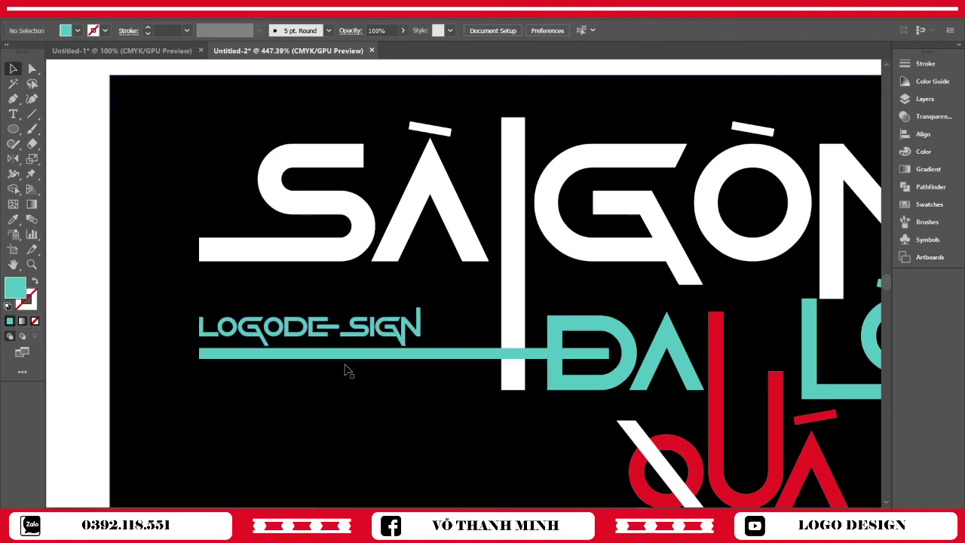
# - Nudge the SIGN letters right to open a gap after the hyphen
pyautogui.click(369, 326)
pyautogui.click(179, 351)
pyautogui.moveTo(92, 308)
pyautogui.mouseDown()
pyautogui.moveTo(386, 325)
pyautogui.moveTo(86, 328)
pyautogui.mouseUp()
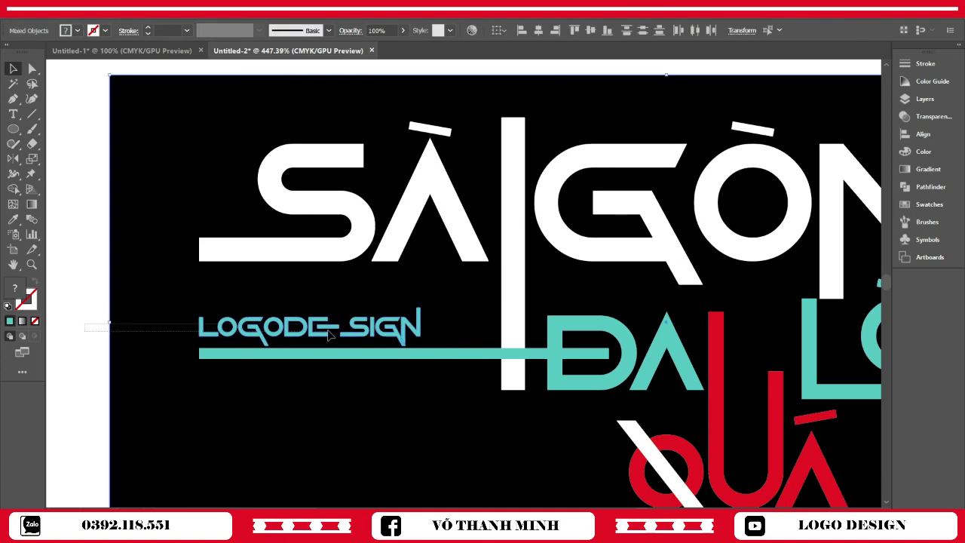
pyautogui.click(354, 333)
pyautogui.press('Right')
pyautogui.press('Right')
pyautogui.press('Right')
pyautogui.press('Right')
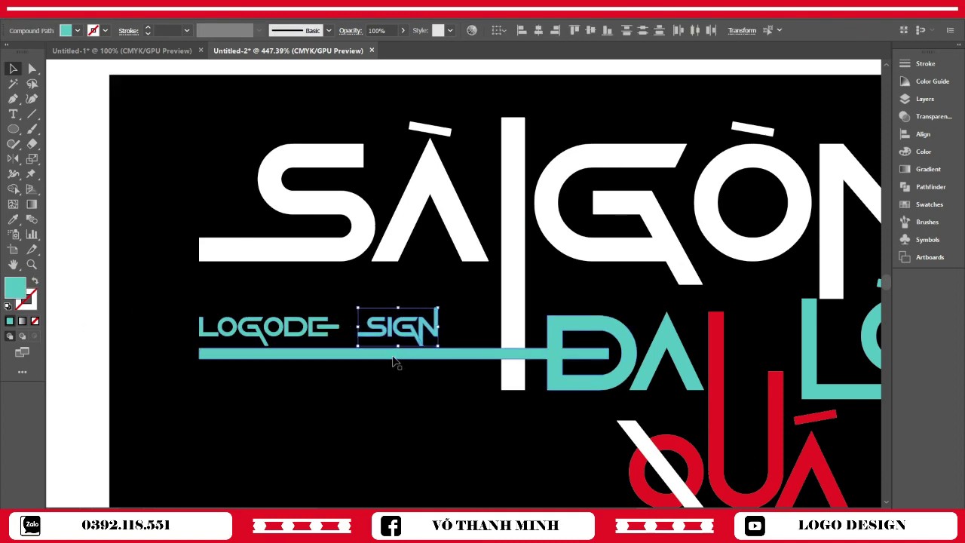
pyautogui.click(87, 269)
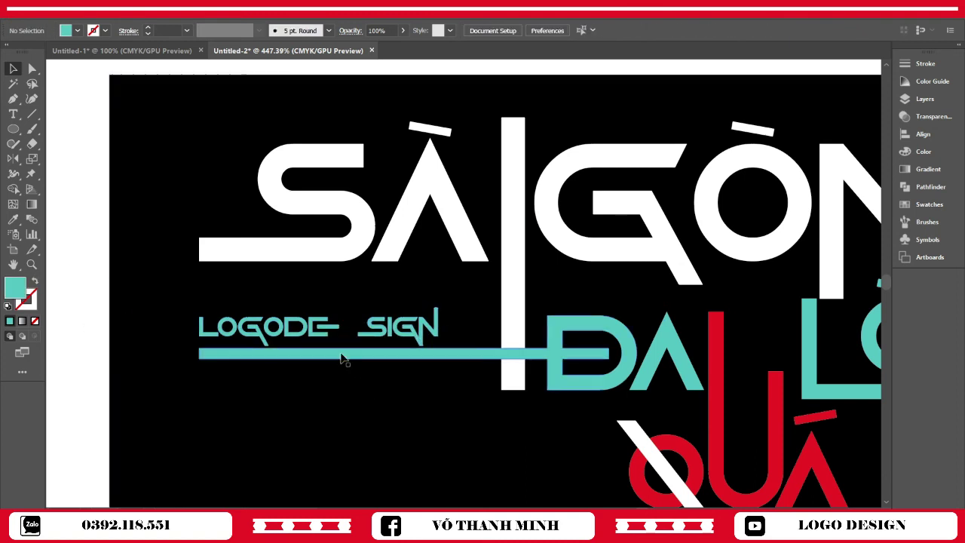
# - Drag the hyphen's right end point toward SIGN, stretching it into a long dash
pyautogui.press('a')
pyautogui.click(343, 332)
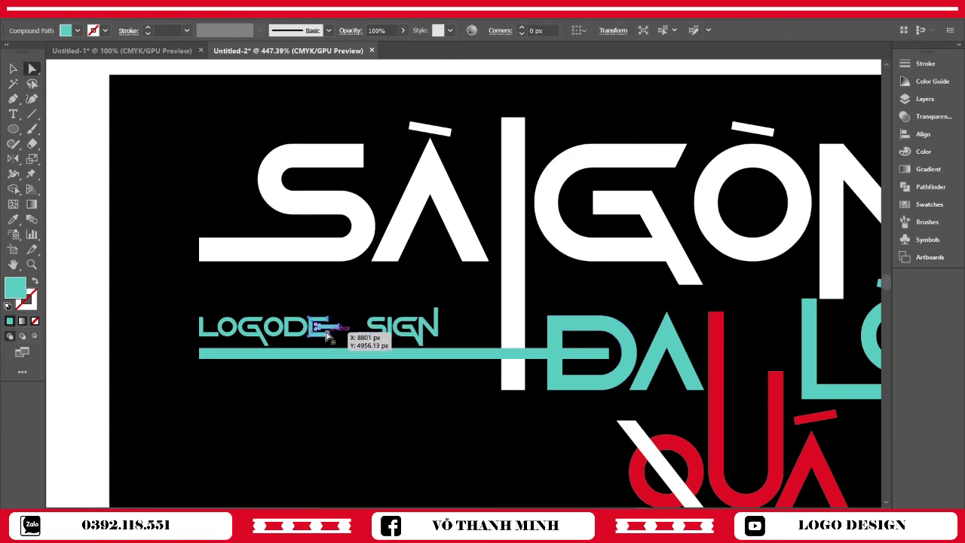
pyautogui.click(356, 340)
pyautogui.moveTo(343, 329); pyautogui.dragTo(367, 337)
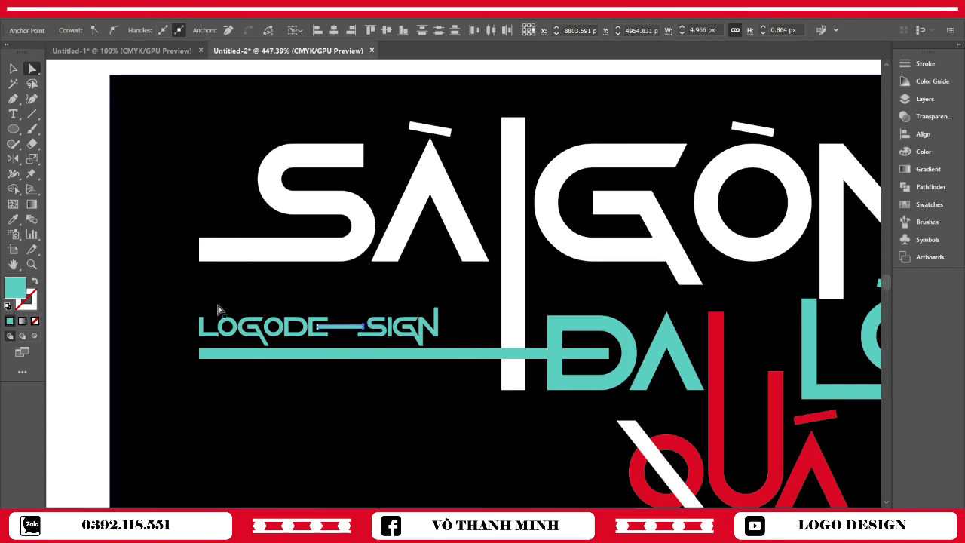
pyautogui.click(151, 345)
pyautogui.scroll(-1, 485, 354)
# - Marquee-select all the LOGODE—SIGN letters and group them with Ctrl+G
pyautogui.scroll(-5, 383, 344)
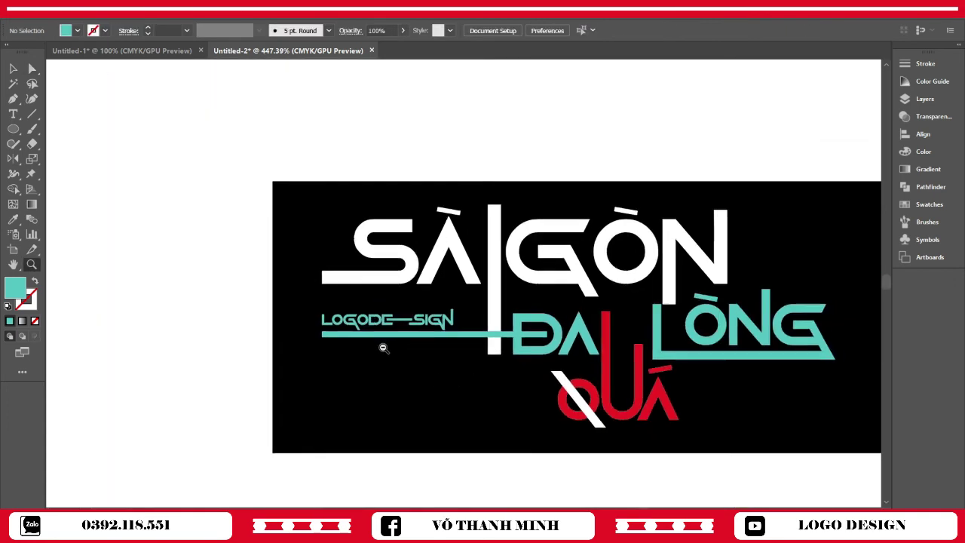
pyautogui.scroll(3, 409, 349)
pyautogui.scroll(2, 409, 349)
pyautogui.click(12, 73)
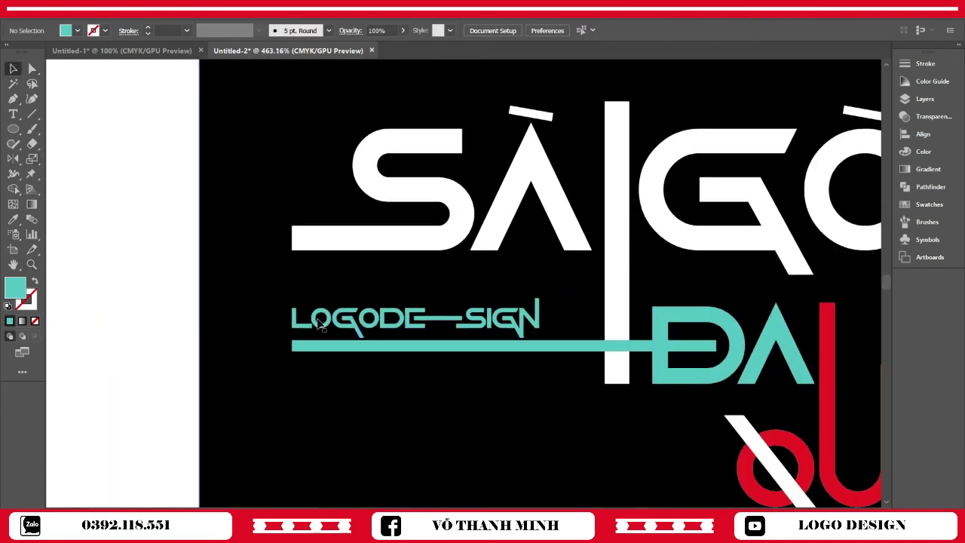
pyautogui.click(305, 323)
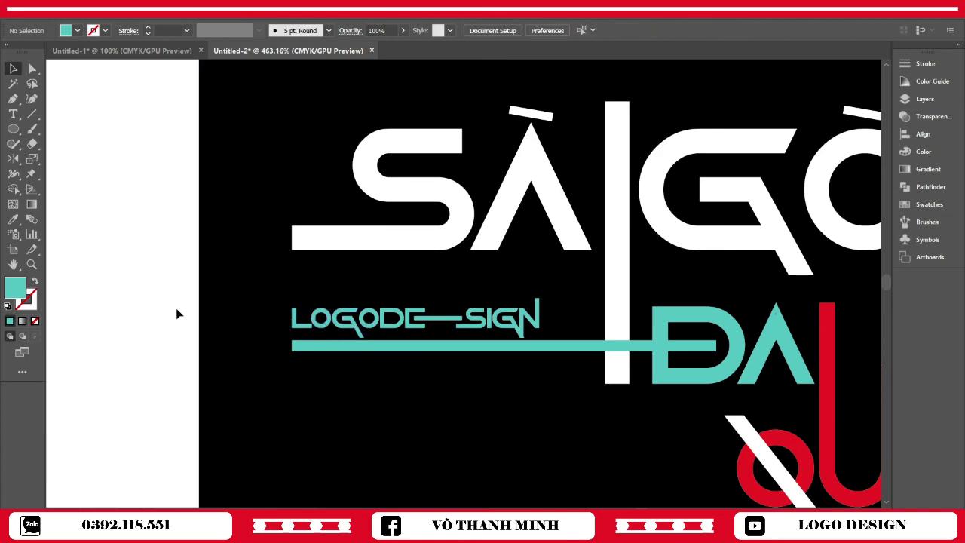
pyautogui.moveTo(165, 310); pyautogui.dragTo(501, 337)
pyautogui.hotkey('ctrl', 'g')
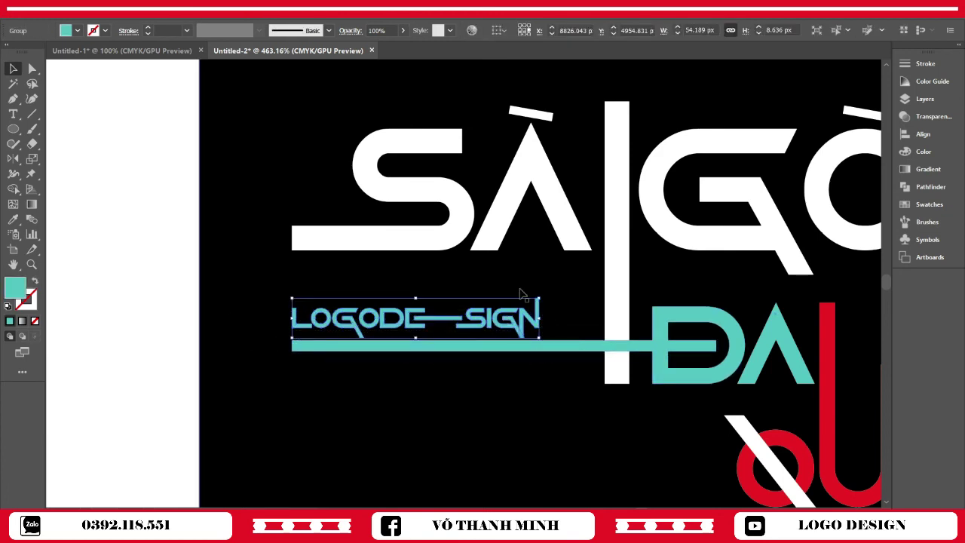
pyautogui.click(165, 258)
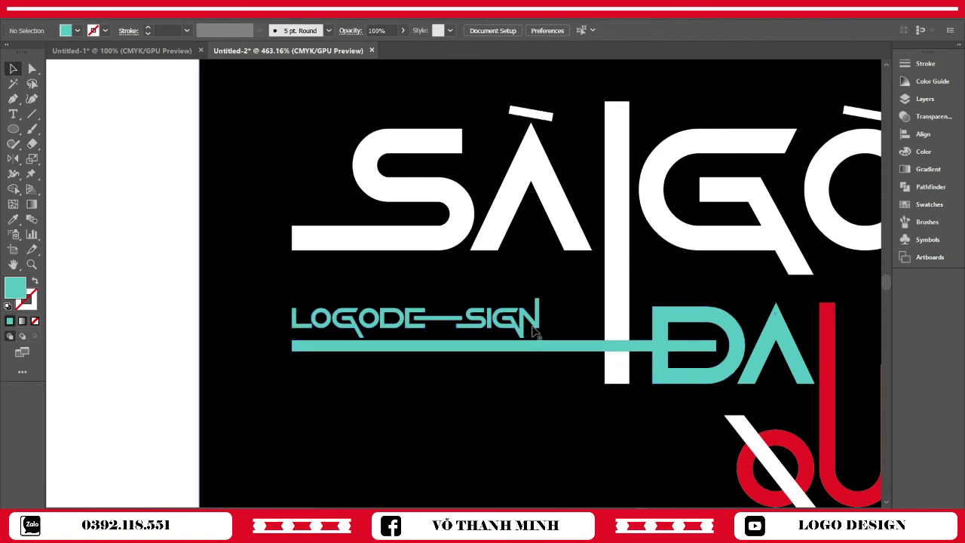
# - Slightly resize the tagline group, then zoom to frame the whole logo
pyautogui.click(535, 324)
pyautogui.moveTo(540, 300); pyautogui.dragTo(565, 297)
pyautogui.click(447, 330)
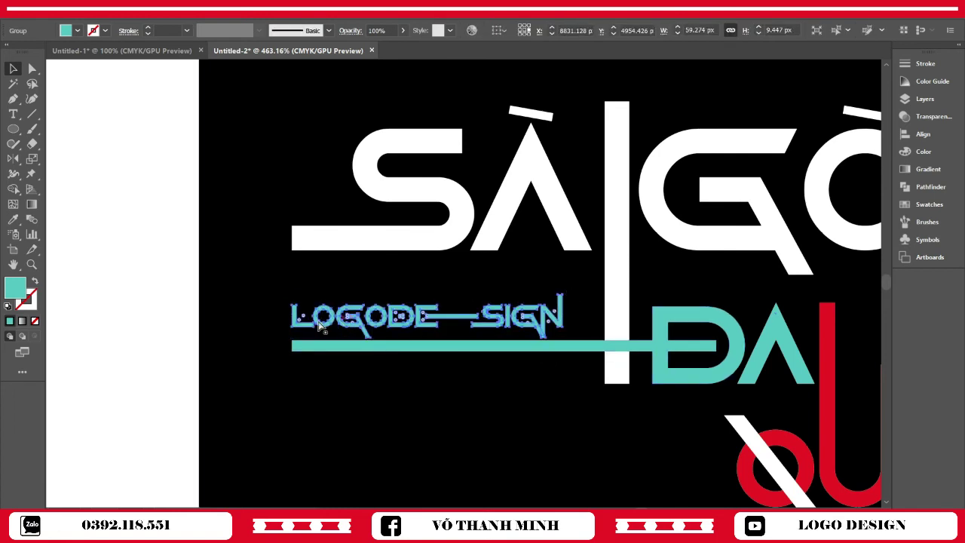
pyautogui.click(445, 323)
pyautogui.click(192, 321)
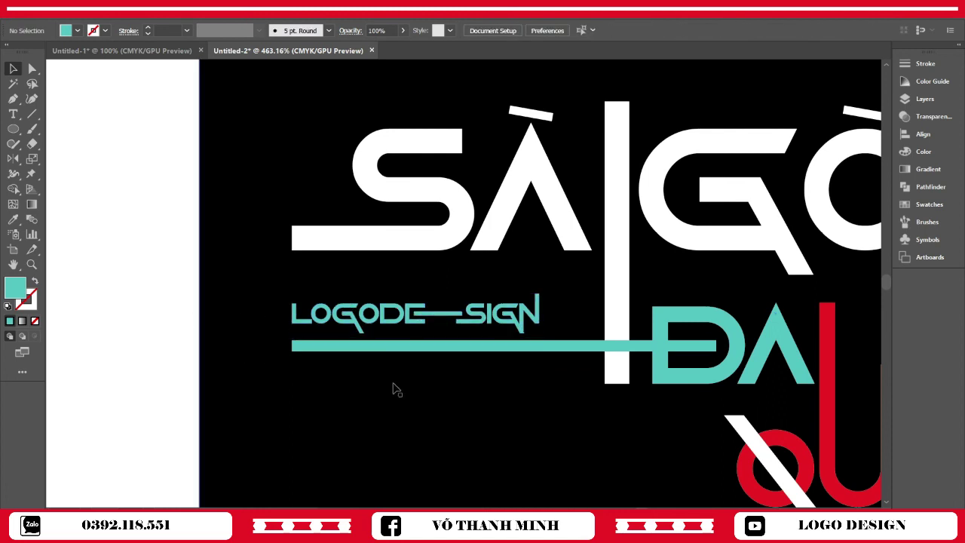
pyautogui.press('z')
pyautogui.moveTo(474, 384); pyautogui.dragTo(407, 384)
pyautogui.moveTo(550, 383); pyautogui.dragTo(554, 410)
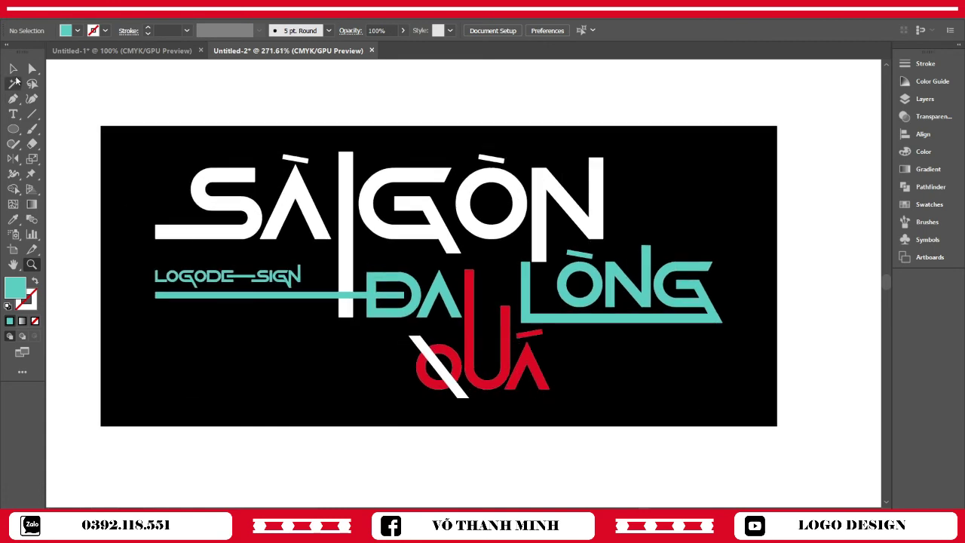
# - Check the red QUÁ letters' fill in the swatches and colour picker, leaving it unchanged
pyautogui.click(13, 69)
pyautogui.moveTo(437, 441); pyautogui.dragTo(568, 397)
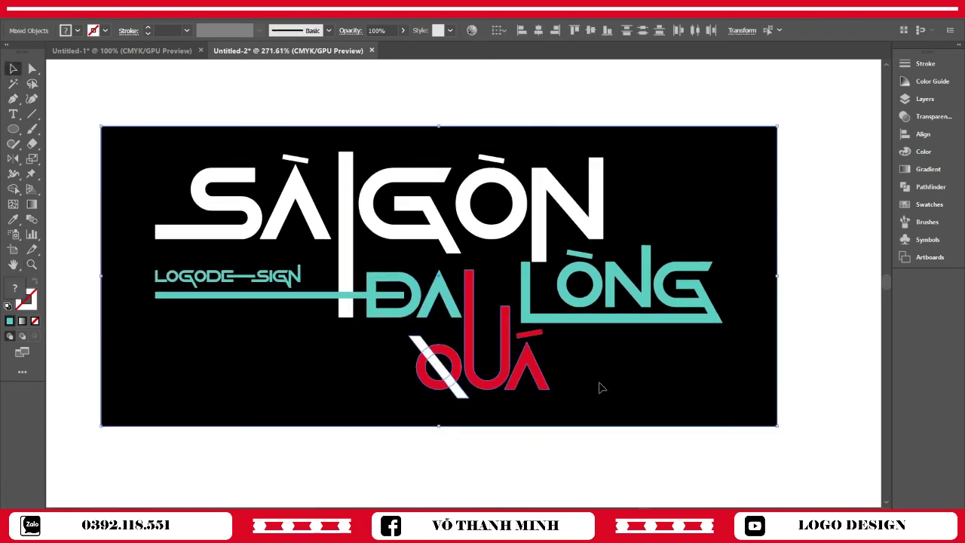
pyautogui.click(531, 373)
pyautogui.click(929, 204)
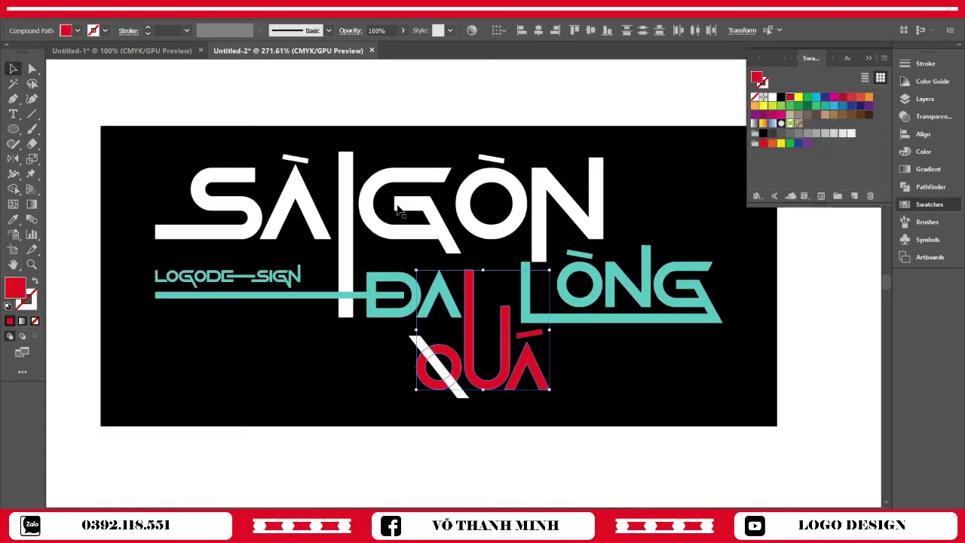
pyautogui.doubleClick(13, 294)
pyautogui.click(905, 134)
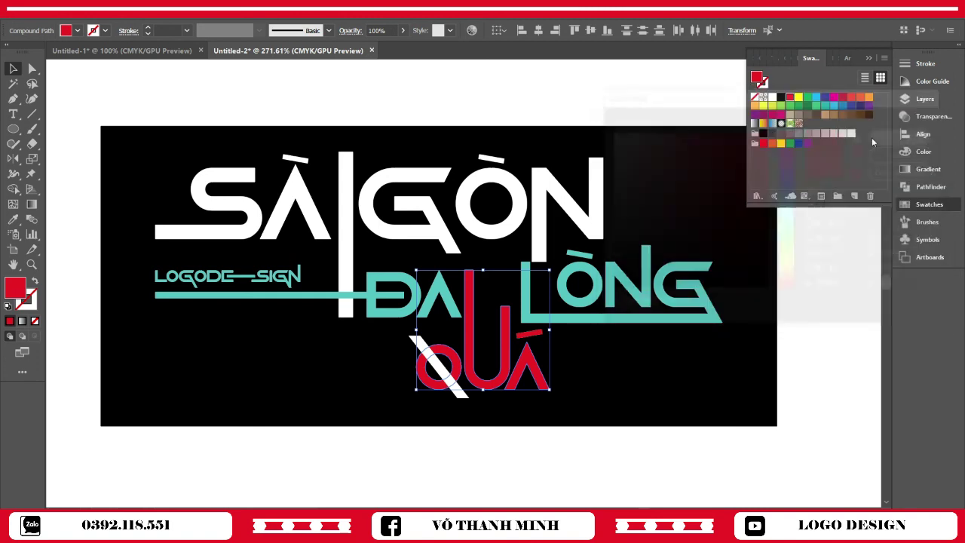
pyautogui.click(518, 90)
pyautogui.click(869, 57)
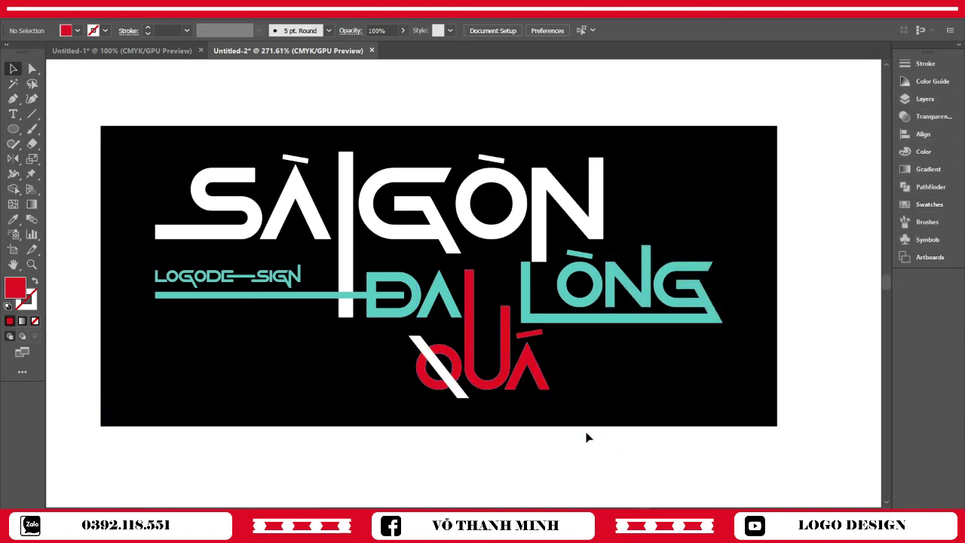
pyautogui.moveTo(322, 240); pyautogui.dragTo(366, 285)
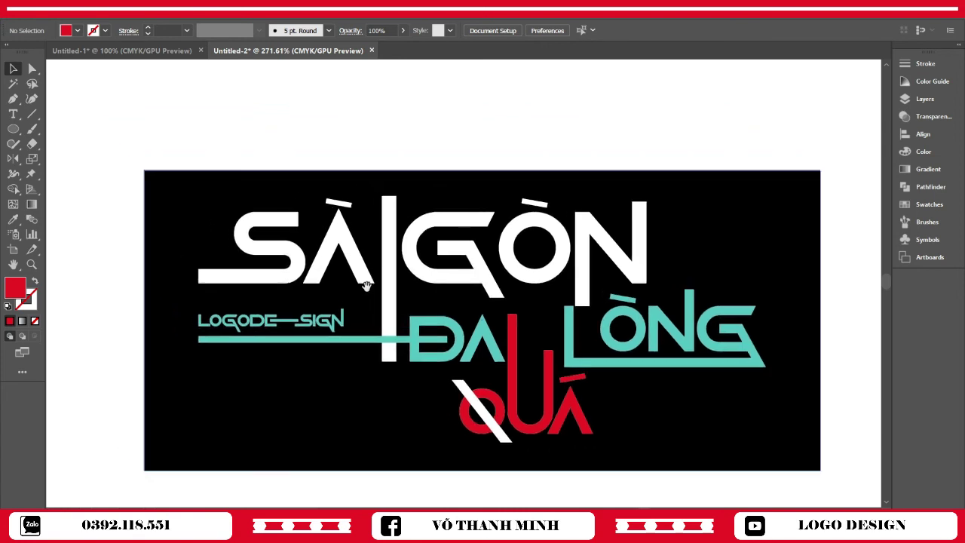
# - Recolour the LOGODE—SIGN tagline magenta from the Swatches panel
pyautogui.click(343, 321)
pyautogui.click(928, 204)
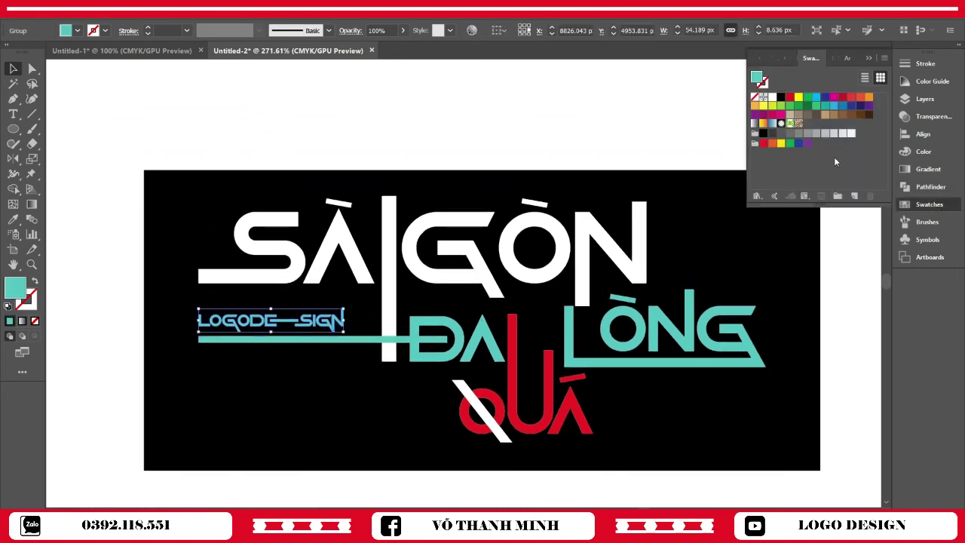
pyautogui.click(843, 98)
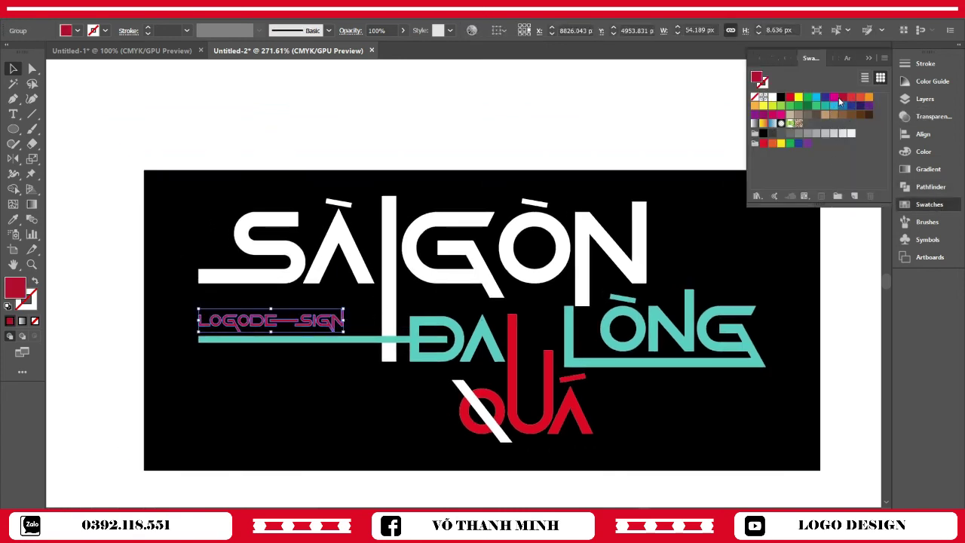
pyautogui.click(834, 98)
pyautogui.click(622, 167)
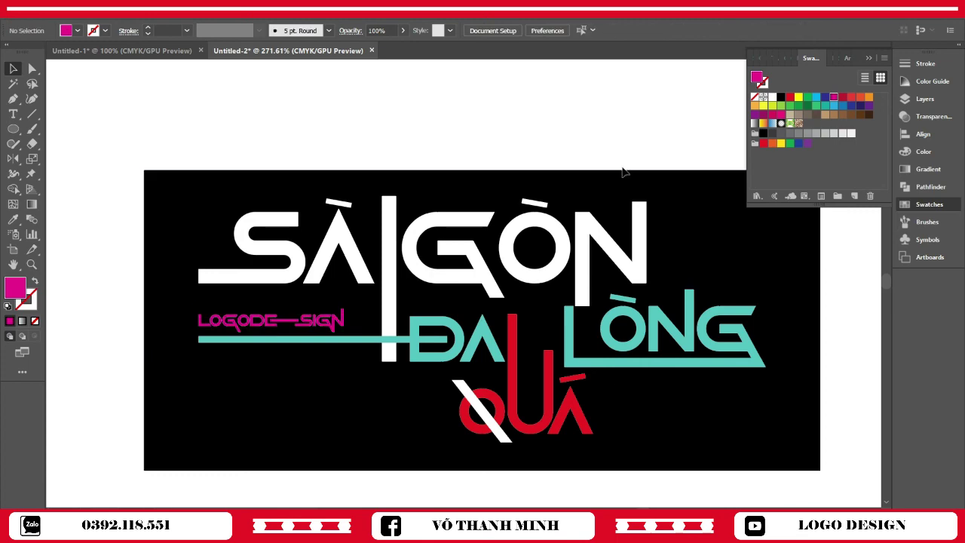
pyautogui.click(872, 60)
pyautogui.press('z')
pyautogui.moveTo(367, 311); pyautogui.dragTo(305, 322)
pyautogui.moveTo(366, 295)
pyautogui.mouseDown()
pyautogui.moveTo(375, 276)
pyautogui.moveTo(302, 281)
pyautogui.mouseUp()
pyautogui.moveTo(451, 315); pyautogui.dragTo(528, 317)
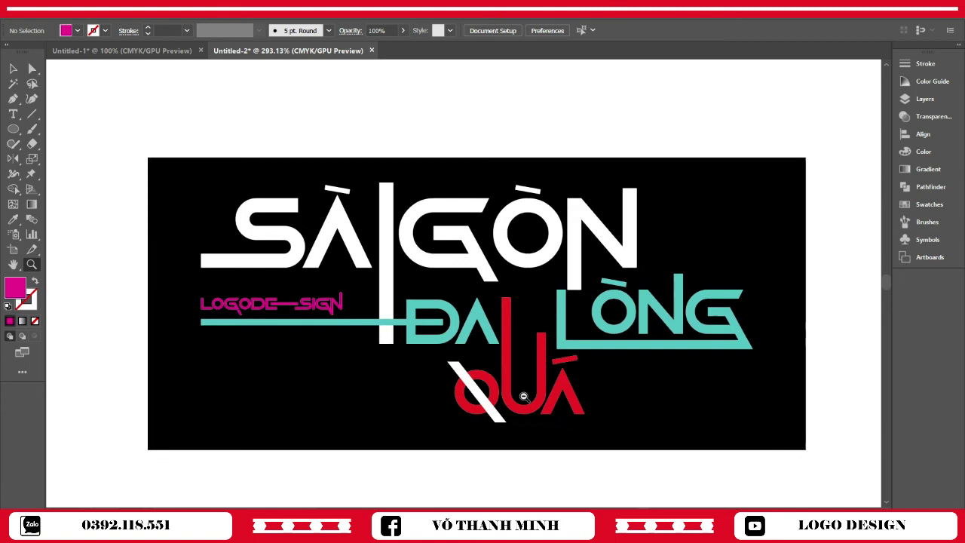
# - Draw a small magenta rectangle left of the logo and expand it into an editable path
pyautogui.moveTo(556, 373); pyautogui.dragTo(345, 334)
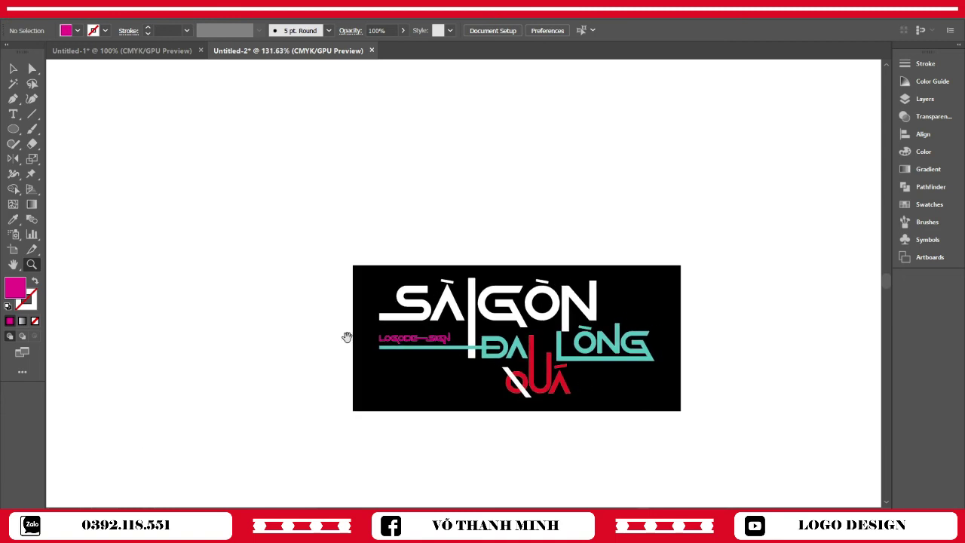
pyautogui.click(10, 130)
pyautogui.click(73, 134)
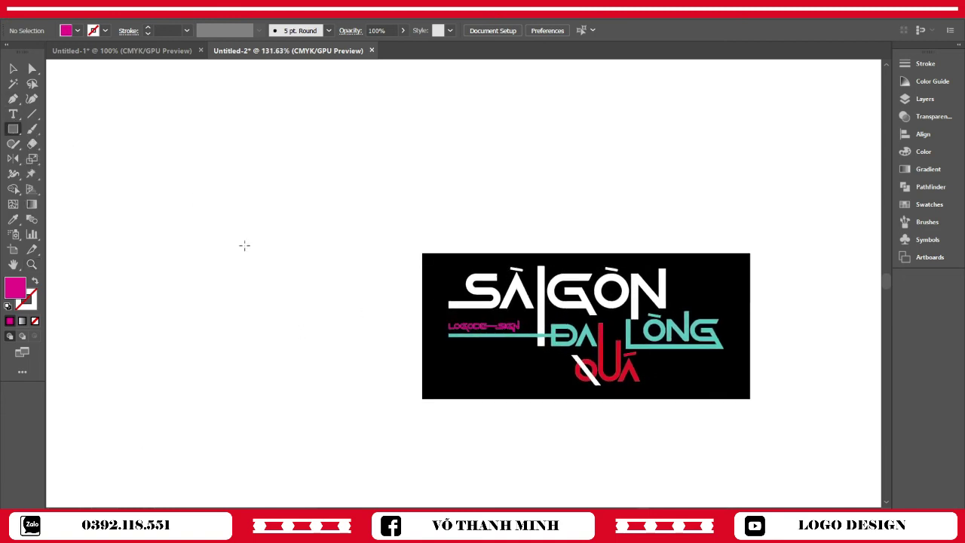
pyautogui.moveTo(244, 245); pyautogui.dragTo(284, 307)
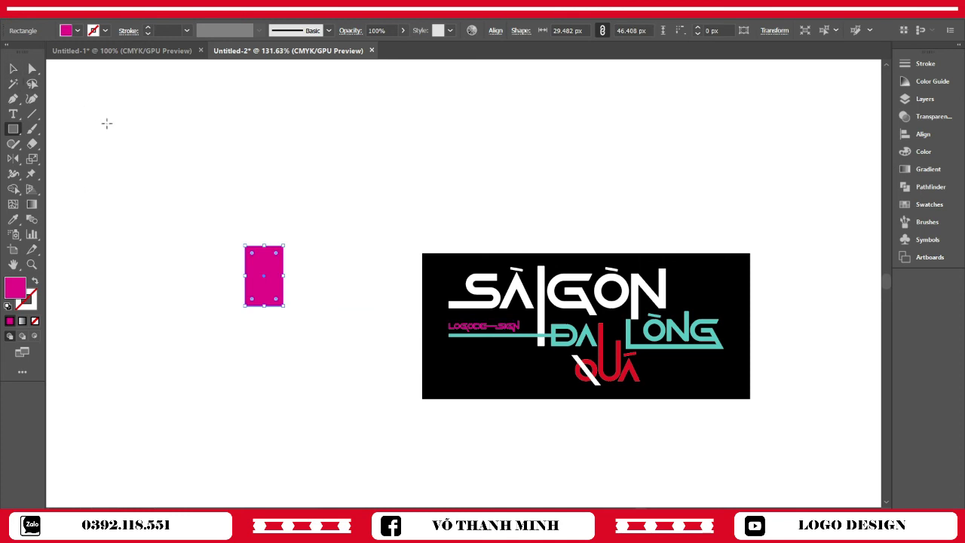
pyautogui.press('p')
pyautogui.click(264, 245)
pyautogui.press('v')
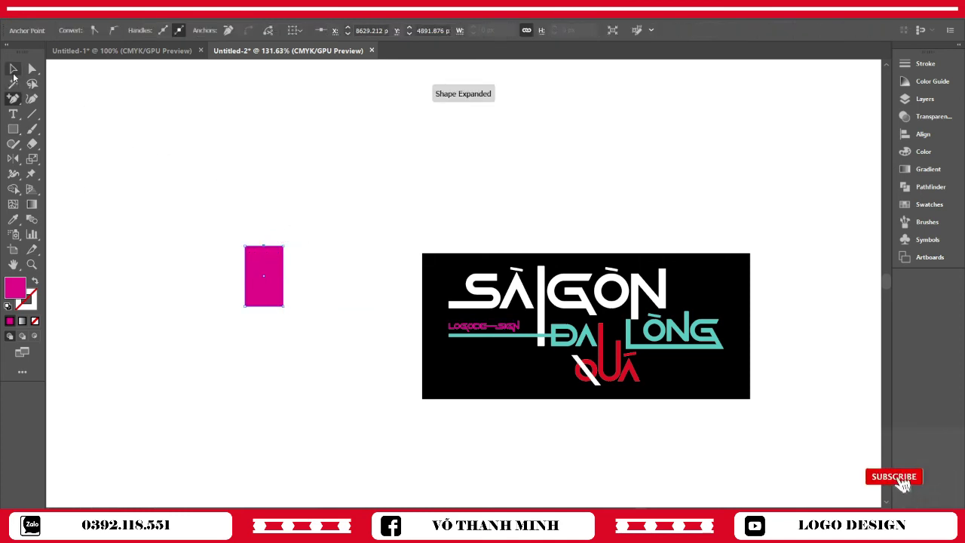
pyautogui.click(315, 263)
# - Round off the rectangle's two bottom corners with Direct Selection
pyautogui.press('a')
pyautogui.moveTo(292, 292)
pyautogui.mouseDown()
pyautogui.moveTo(251, 307)
pyautogui.moveTo(270, 270)
pyautogui.moveTo(400, 306)
pyautogui.mouseUp()
pyautogui.click(317, 218)
pyautogui.press('z')
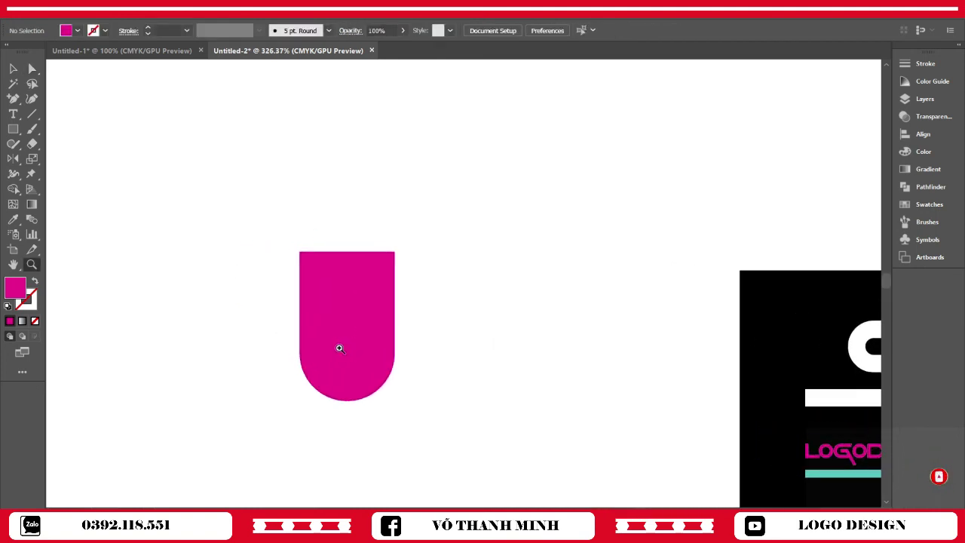
# - Delete the top-right anchor and move the top-left anchor to the top centre, forming a point
pyautogui.press('p')
pyautogui.click(395, 257)
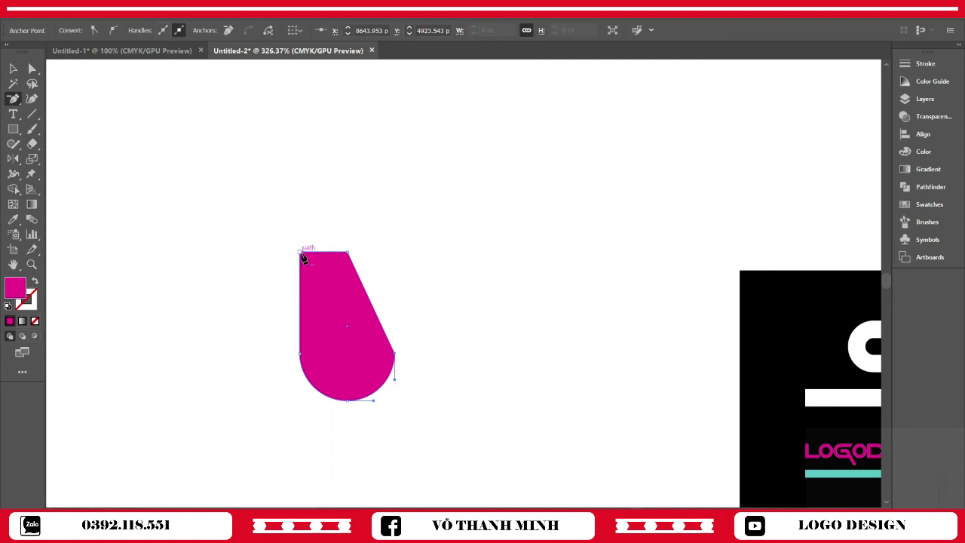
pyautogui.moveTo(301, 253); pyautogui.dragTo(347, 252)
pyautogui.click(33, 68)
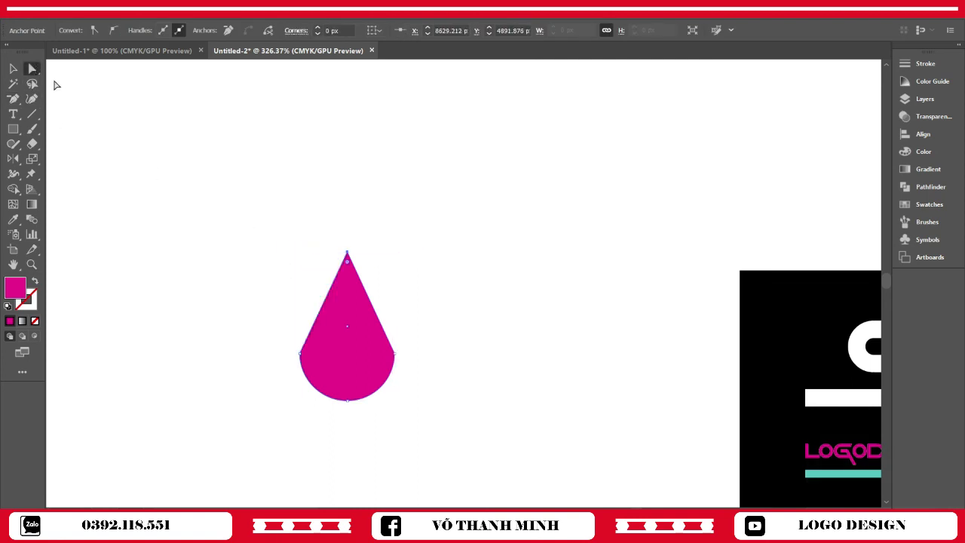
pyautogui.click(504, 319)
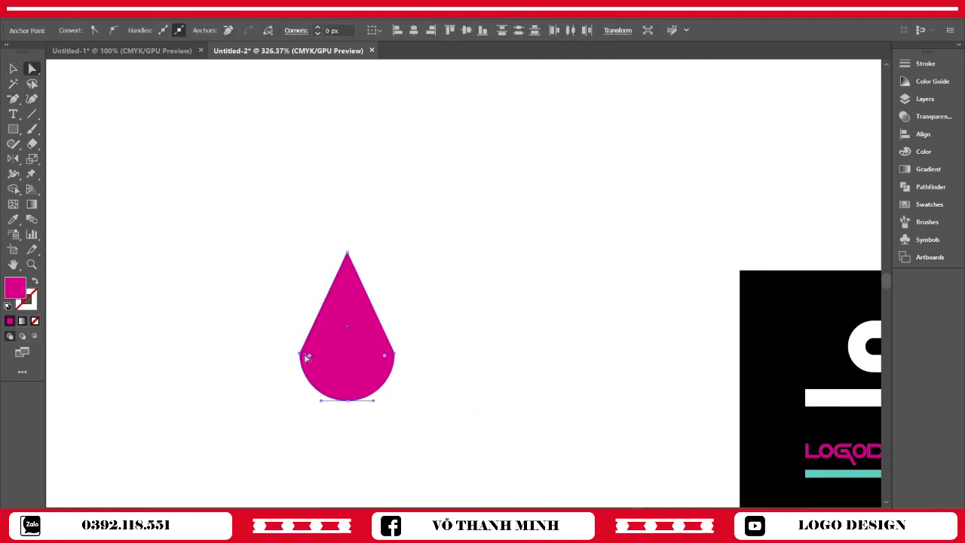
# - Round the teardrop's two side corners, then zoom out to see it beside the logo
pyautogui.click(300, 353)
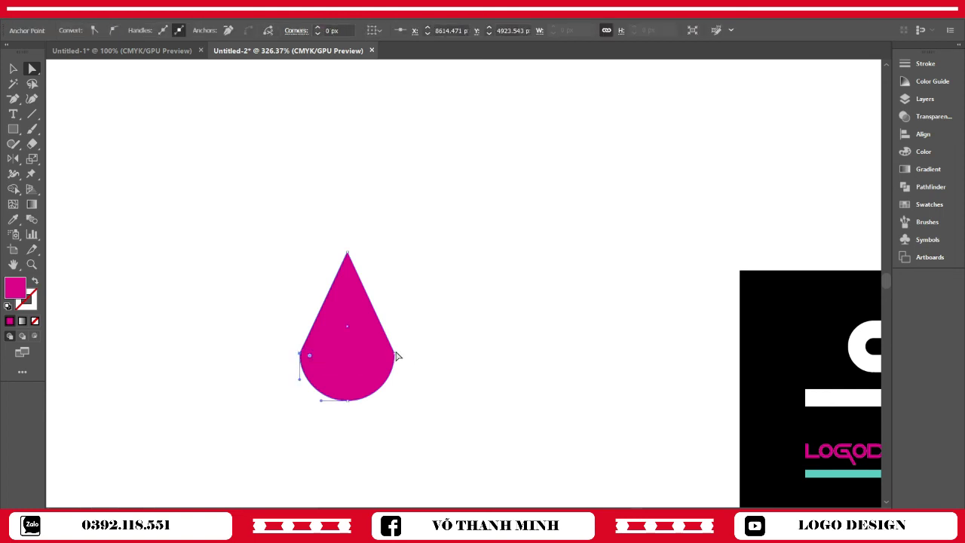
pyautogui.keyDown('shift'); pyautogui.click(394, 353); pyautogui.keyUp('shift')
pyautogui.moveTo(347, 355); pyautogui.dragTo(345, 369)
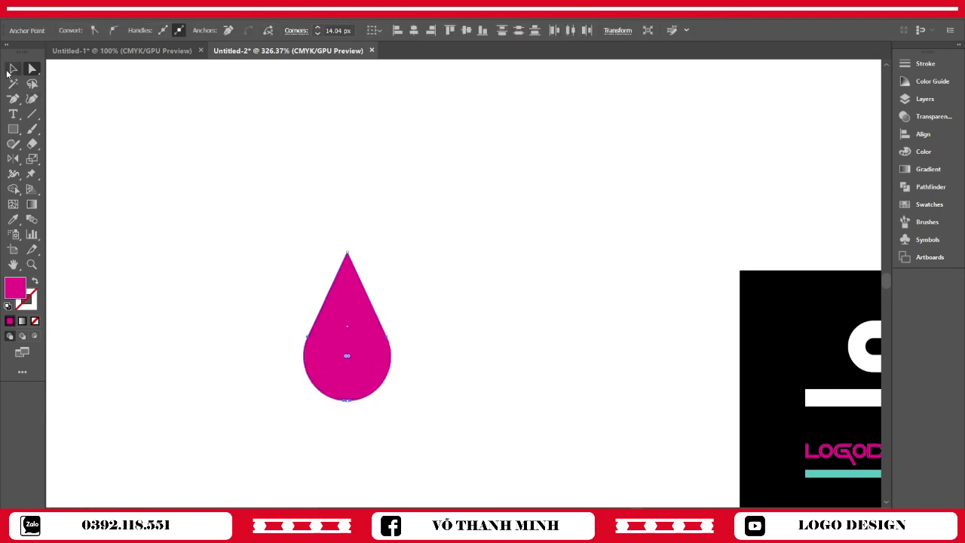
pyautogui.click(12, 68)
pyautogui.click(478, 339)
pyautogui.press('z')
pyautogui.moveTo(510, 396); pyautogui.dragTo(385, 390)
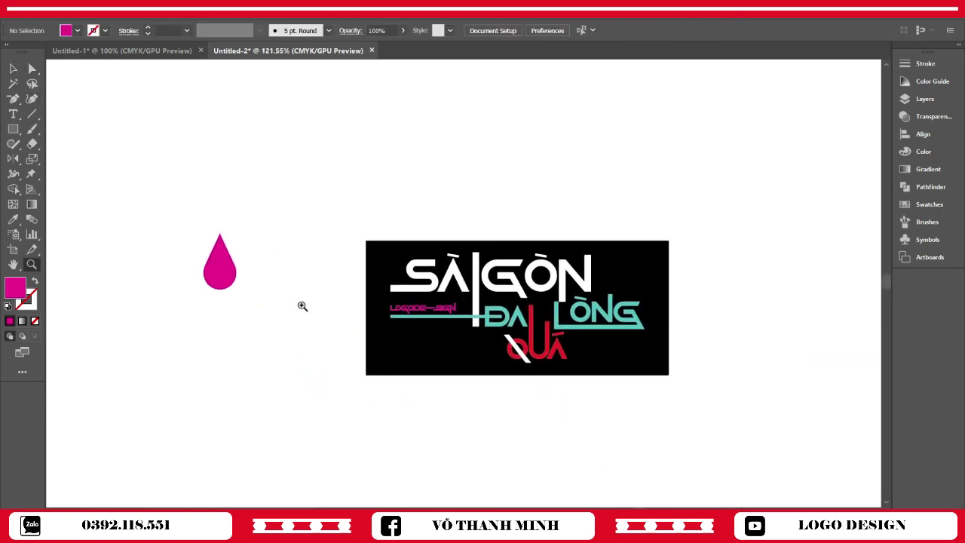
# - Create an inward Offset Path copy of the teardrop at -4 px
pyautogui.moveTo(209, 273); pyautogui.dragTo(355, 372)
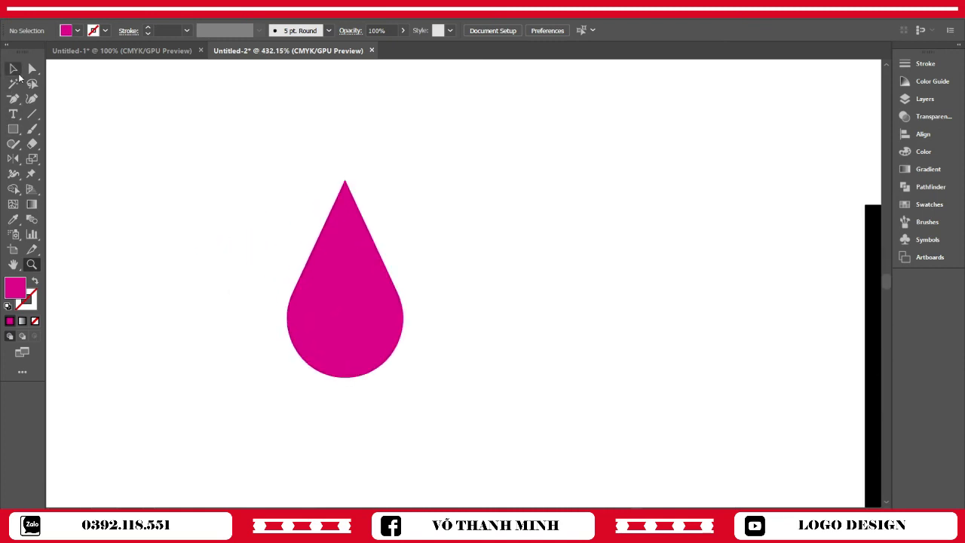
pyautogui.click(356, 303)
pyautogui.click(113, 7)
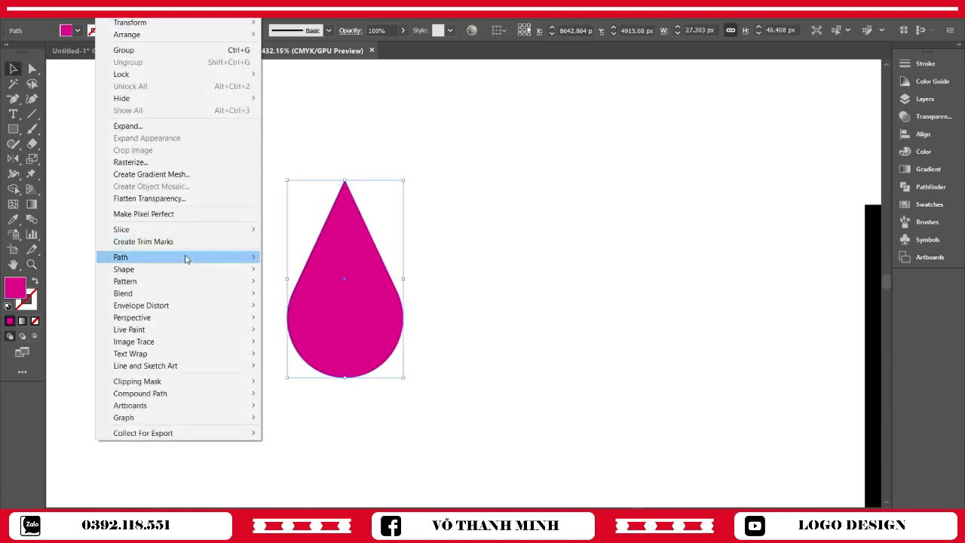
pyautogui.click(370, 296)
pyautogui.click(646, 233)
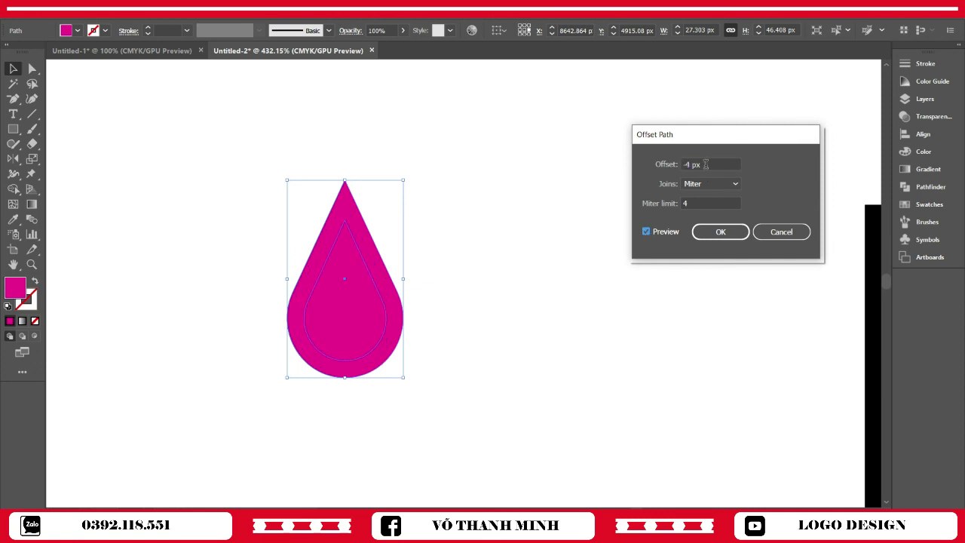
pyautogui.click(720, 233)
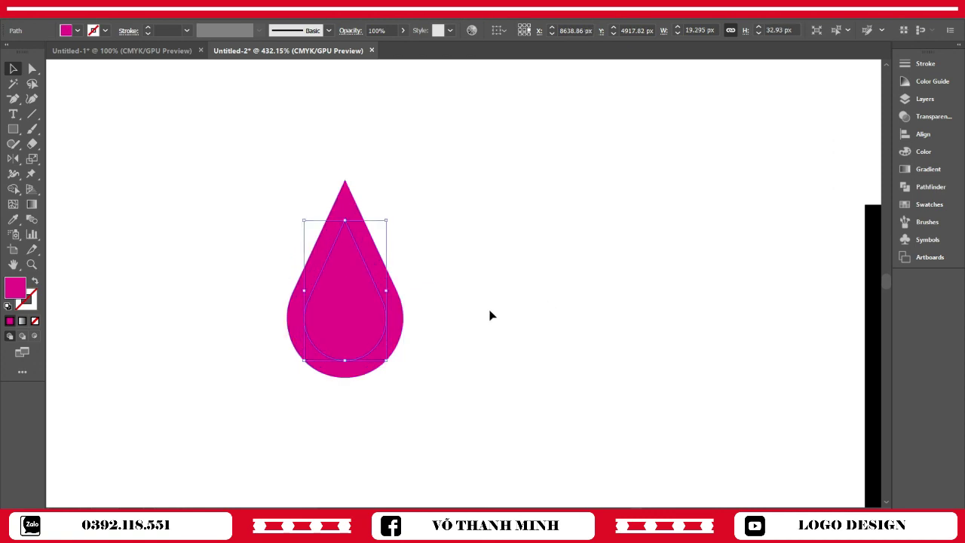
# - Turn the inner offset path into a white outline with no fill
pyautogui.hotkey('shift', 'x')
pyautogui.press('F6')
pyautogui.press('i')
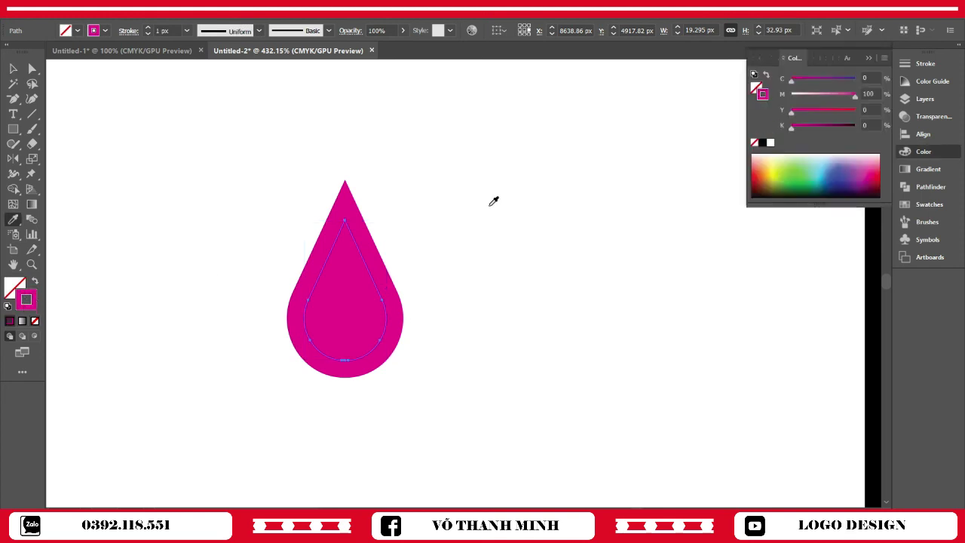
pyautogui.click(493, 201)
pyautogui.hotkey('shift', 'x')
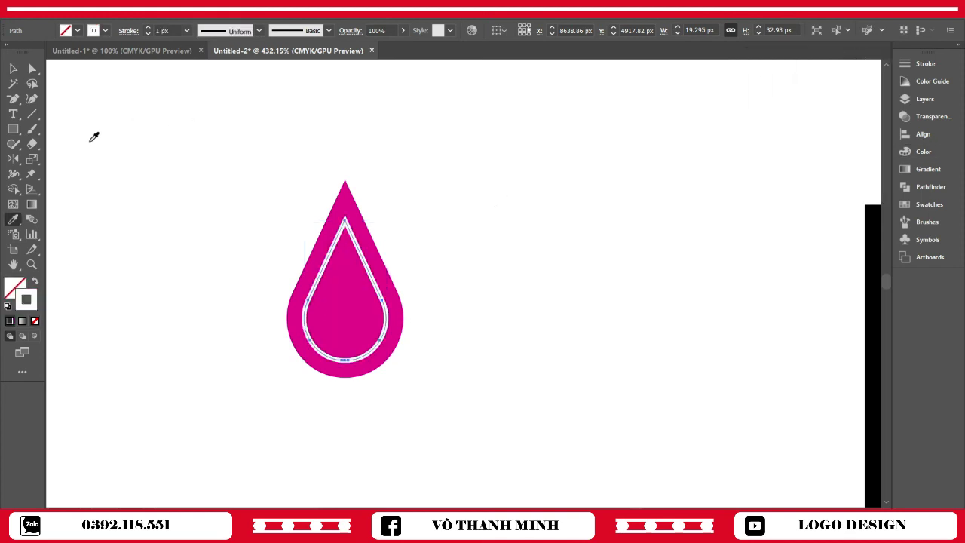
pyautogui.press('v')
pyautogui.hotkey('ctrl', 'shift', 'a')
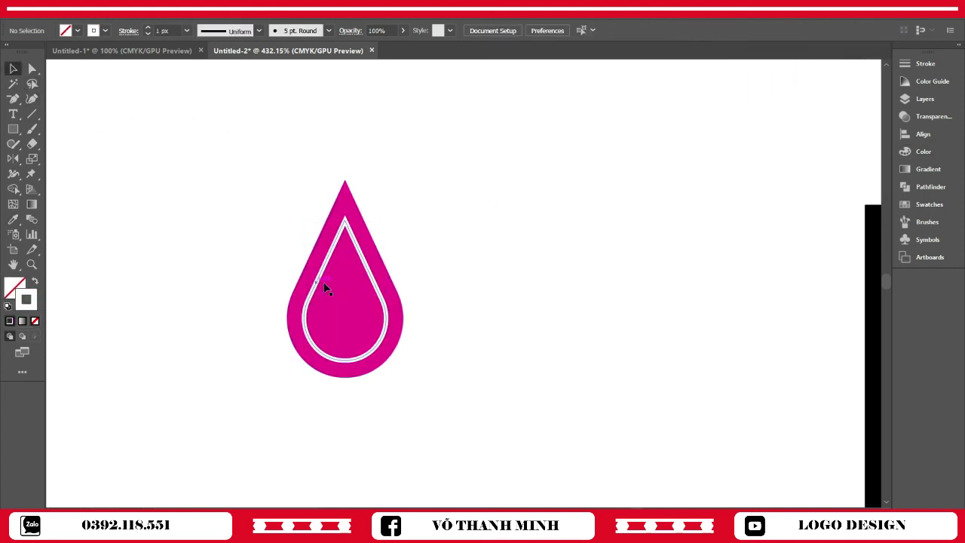
# - Cut the inner outline with Scissors and delete all but the lower-left arc
pyautogui.press('c')
pyautogui.click(312, 288)
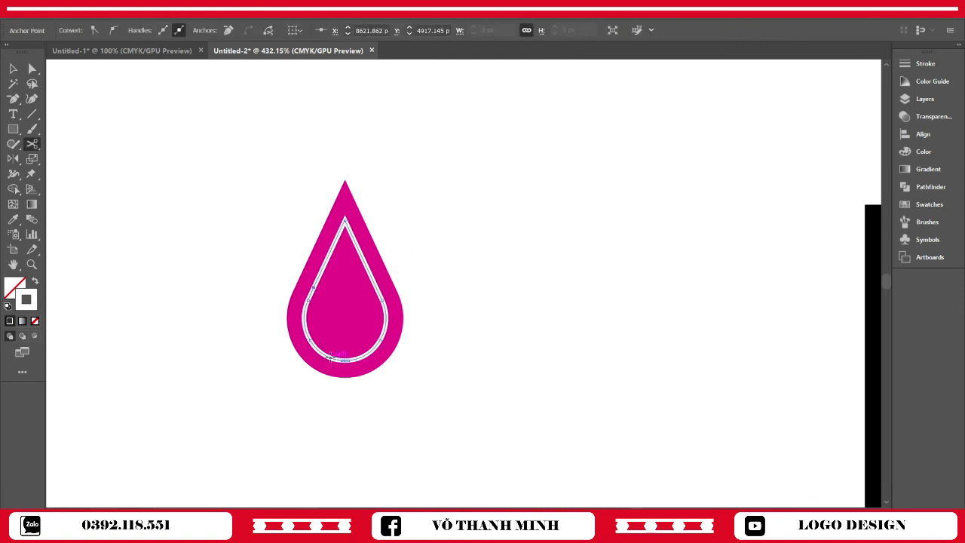
pyautogui.click(330, 357)
pyautogui.click(13, 67)
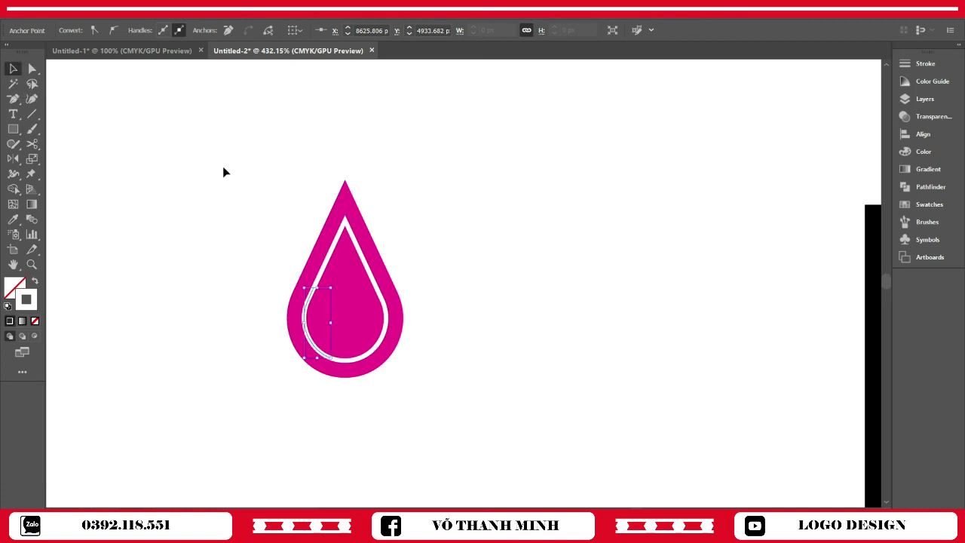
pyautogui.click(370, 282)
pyautogui.press('Delete')
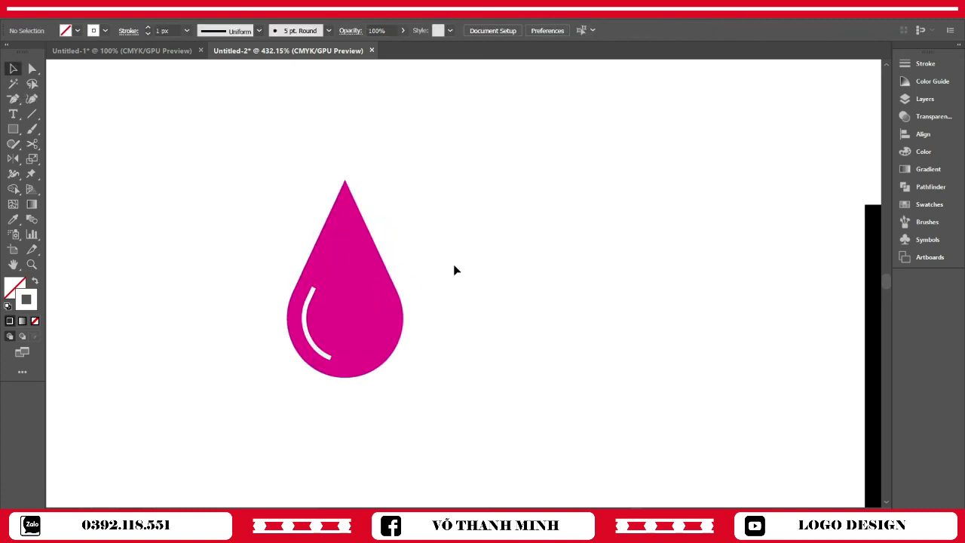
# - Give the white highlight arc Round Cap ends in the Stroke panel
pyautogui.click(306, 313)
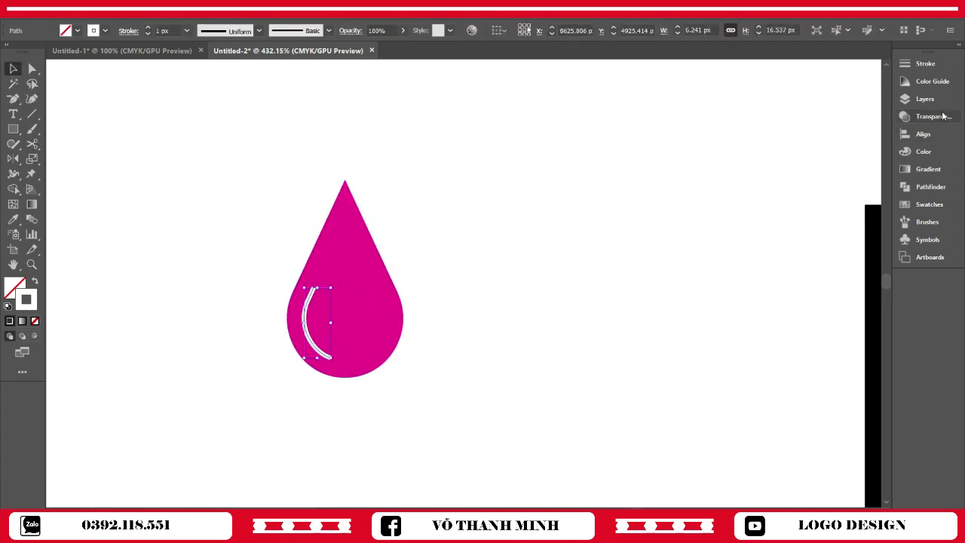
pyautogui.click(925, 63)
pyautogui.click(810, 95)
pyautogui.click(482, 298)
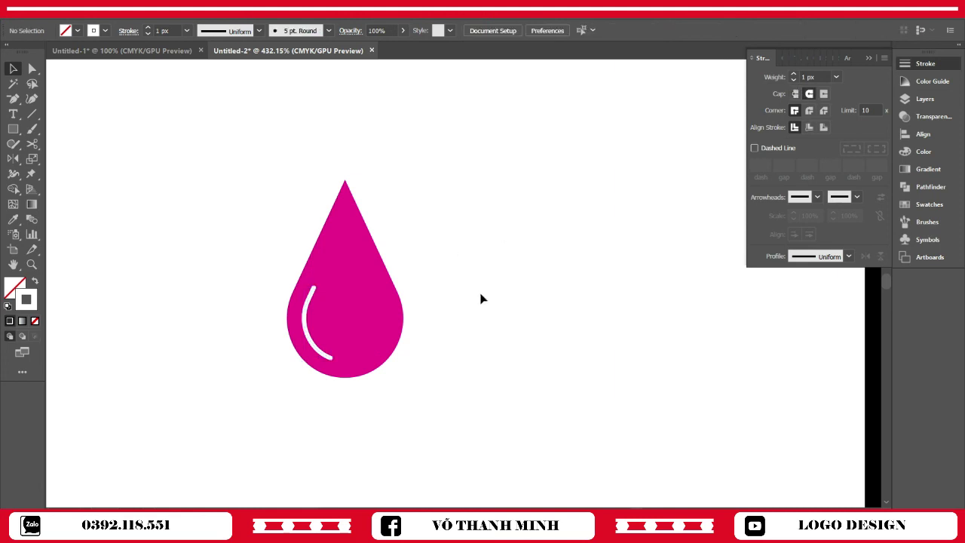
pyautogui.click(386, 339)
pyautogui.click(530, 280)
pyautogui.click(869, 58)
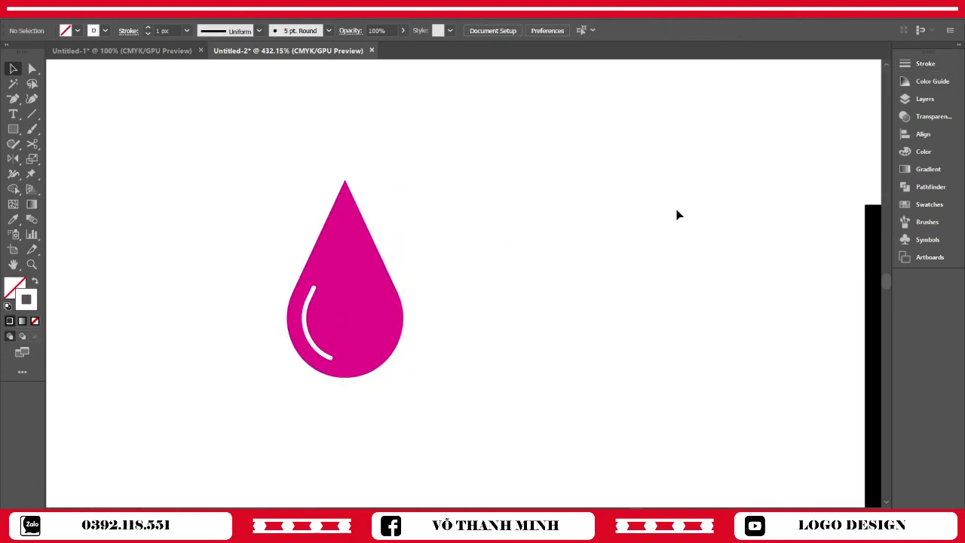
pyautogui.moveTo(497, 328)
pyautogui.mouseDown()
pyautogui.moveTo(419, 299)
pyautogui.moveTo(237, 260)
pyautogui.moveTo(560, 351)
pyautogui.moveTo(575, 365)
pyautogui.moveTo(552, 375)
pyautogui.mouseUp()
# - Move the teardrop into the U of QUÁ
pyautogui.press('v')
pyautogui.moveTo(573, 368); pyautogui.dragTo(664, 463)
pyautogui.click(609, 172)
pyautogui.press('z')
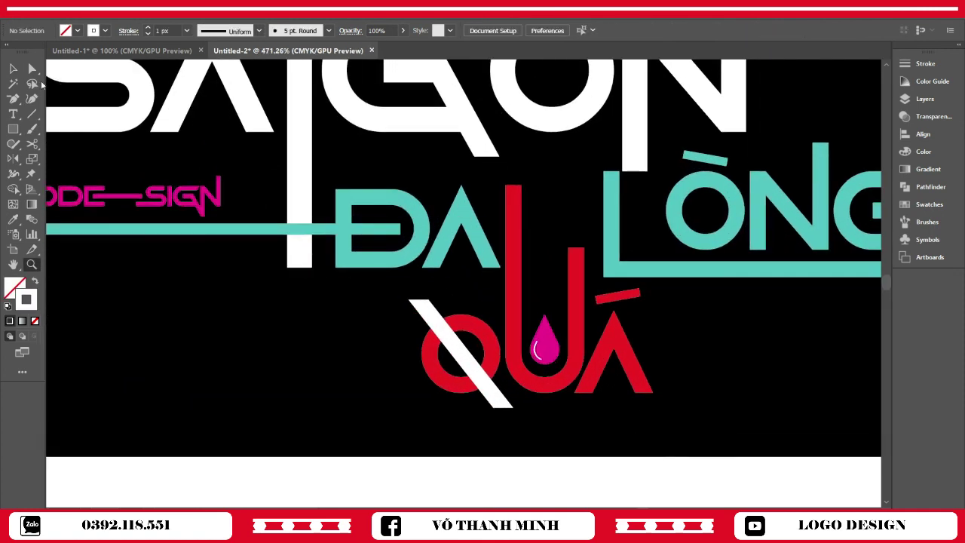
# - Ungroup the teardrop so its body and highlight are separate
pyautogui.click(13, 68)
pyautogui.rightClick(546, 350)
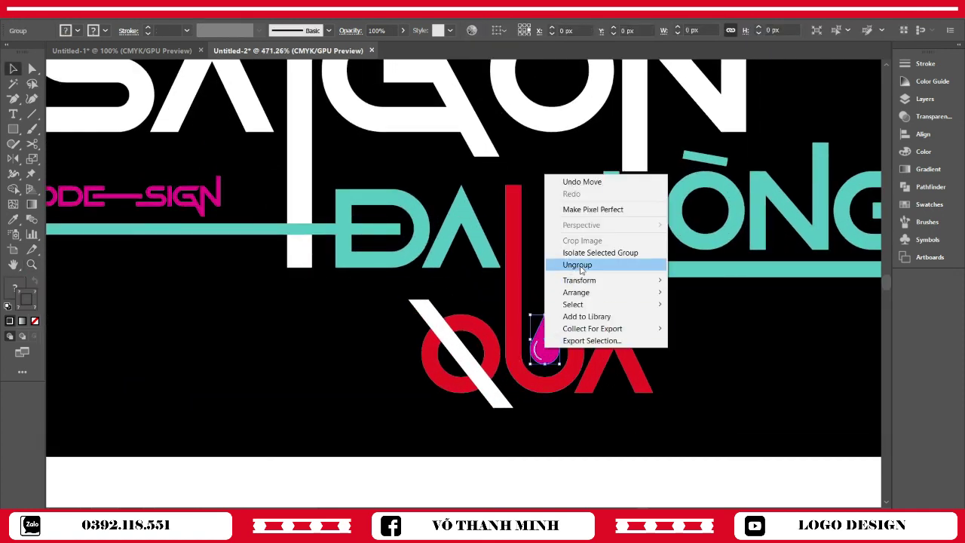
pyautogui.click(578, 264)
pyautogui.click(560, 470)
# - Recolour the drop body teal by sampling the ĐA LÒNG lettering with the Eyedropper
pyautogui.click(549, 348)
pyautogui.press('i')
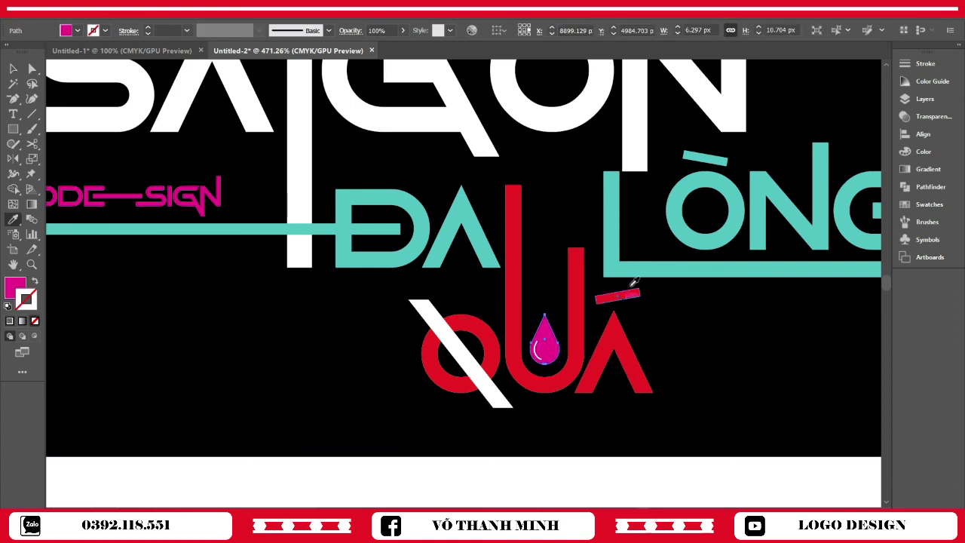
pyautogui.click(612, 264)
pyautogui.click(13, 68)
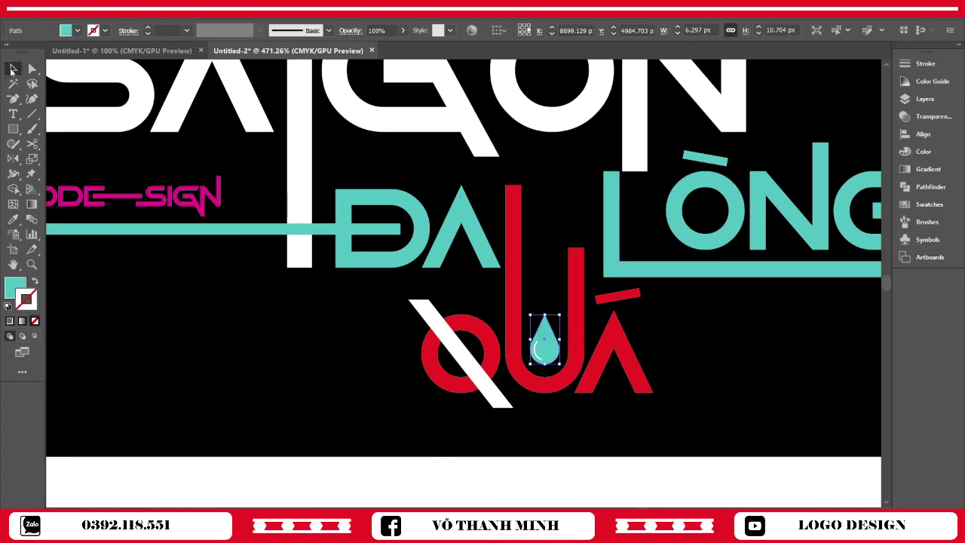
pyautogui.click(392, 494)
pyautogui.press('z')
pyautogui.moveTo(556, 459); pyautogui.dragTo(464, 460)
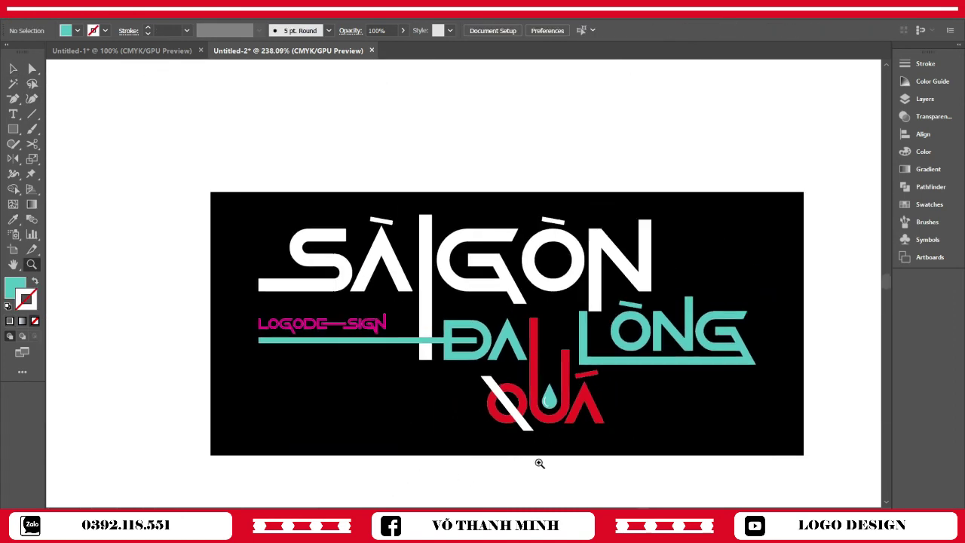
pyautogui.moveTo(576, 419)
pyautogui.mouseDown()
pyautogui.moveTo(565, 394)
pyautogui.moveTo(553, 401)
pyautogui.mouseUp()
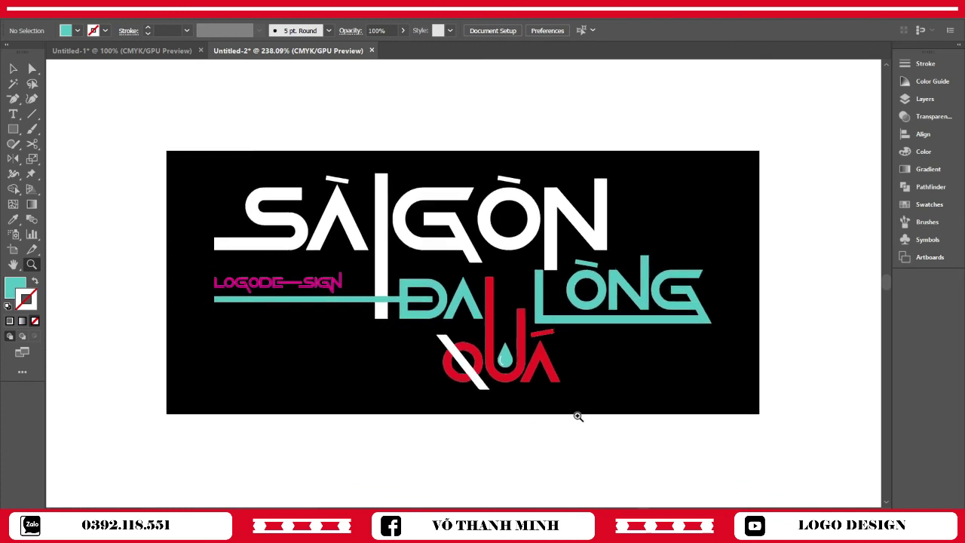